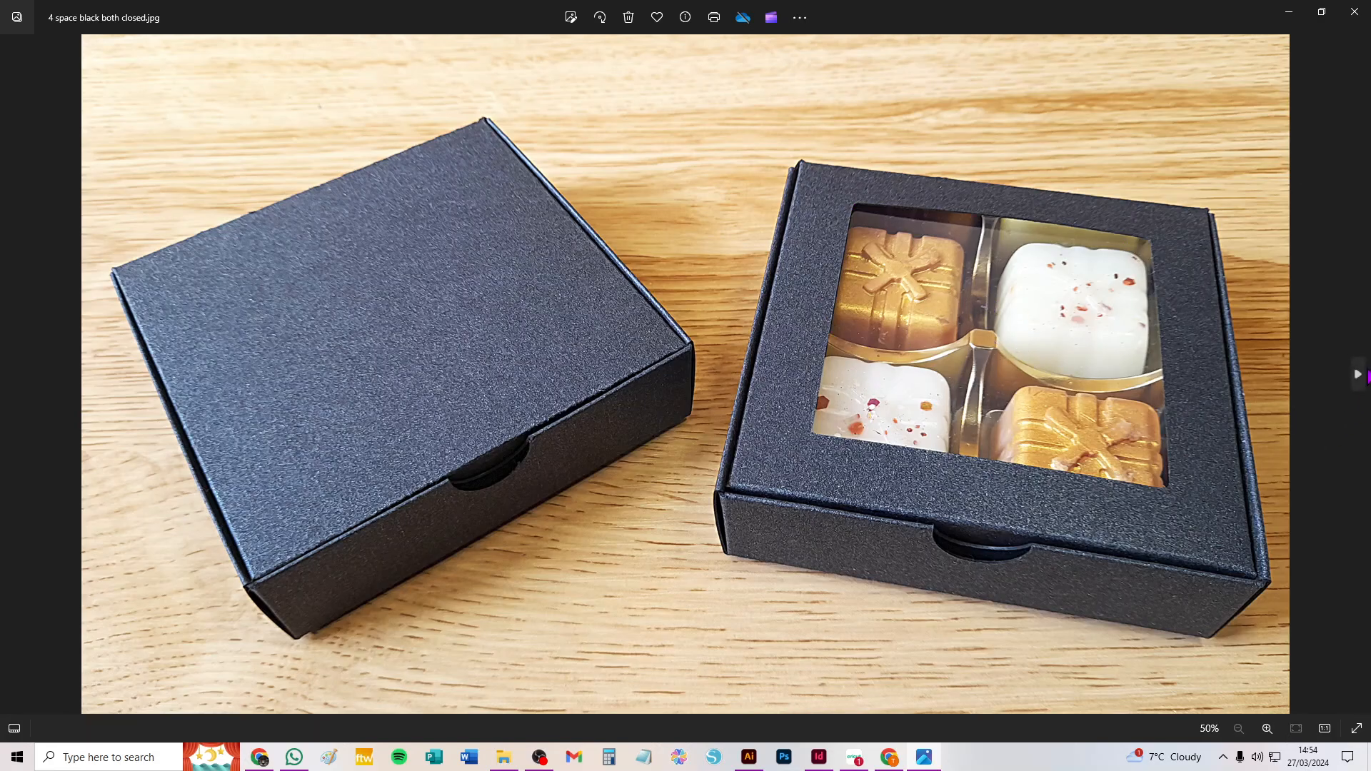
Step: Browse the photos of the finished 4-space and 6-space chocolate boxes, from black and white versions to open and closed ones
click(1359, 376)
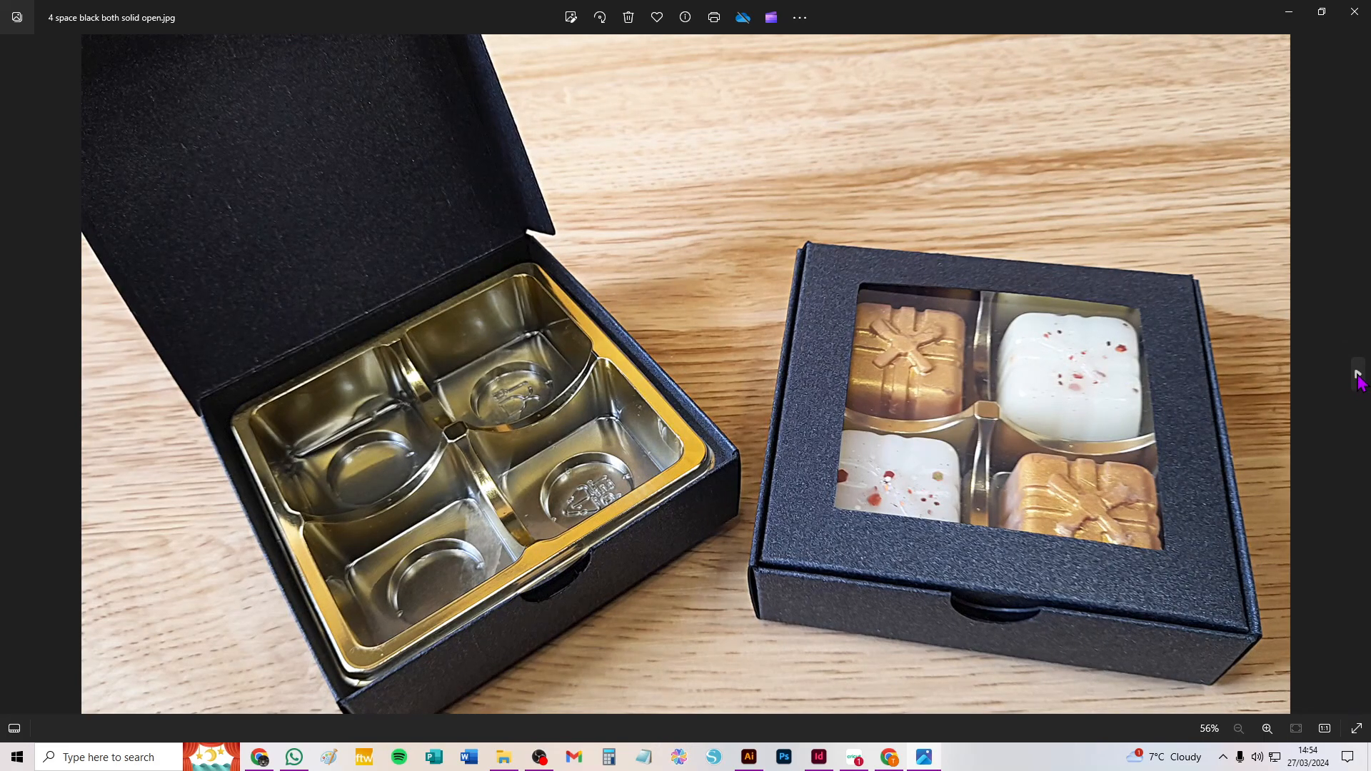
click(1358, 376)
click(1359, 376)
click(1359, 376)
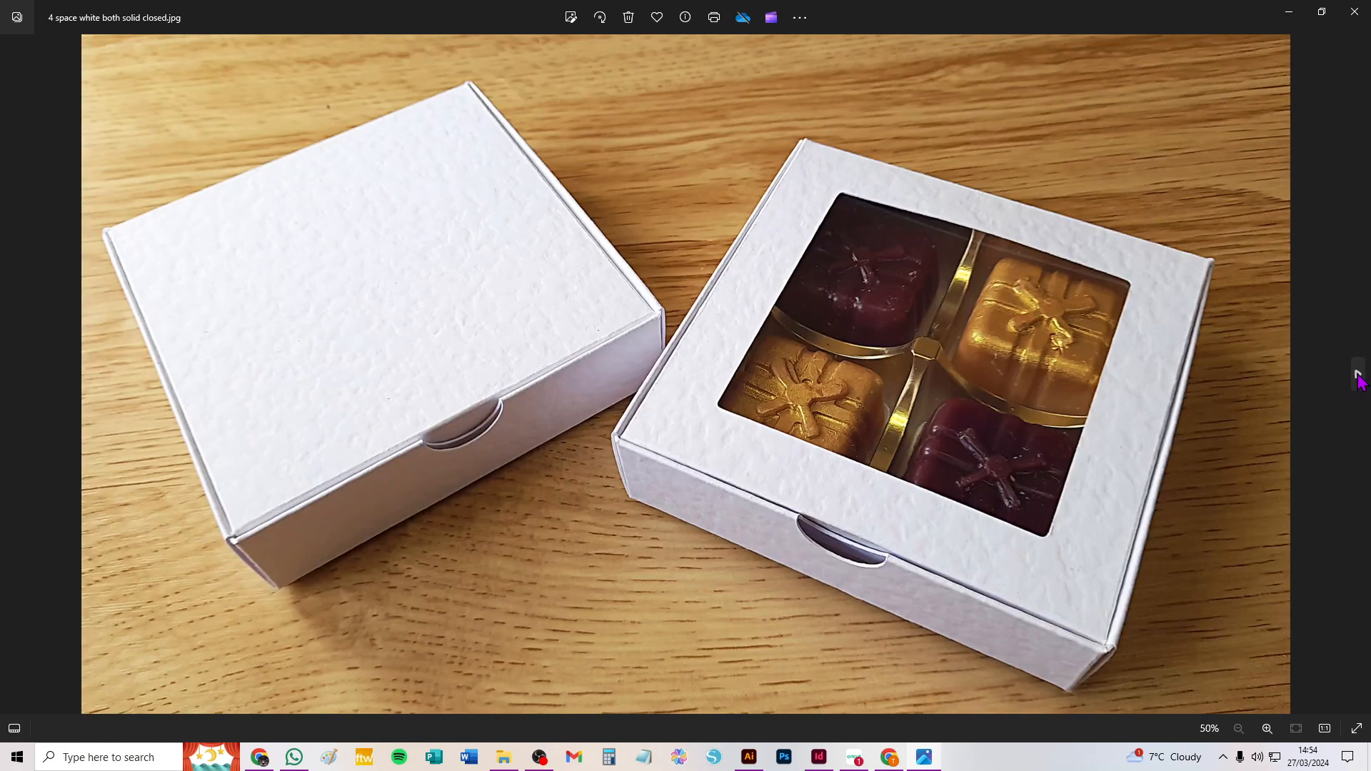
click(1359, 376)
click(1359, 375)
click(1358, 375)
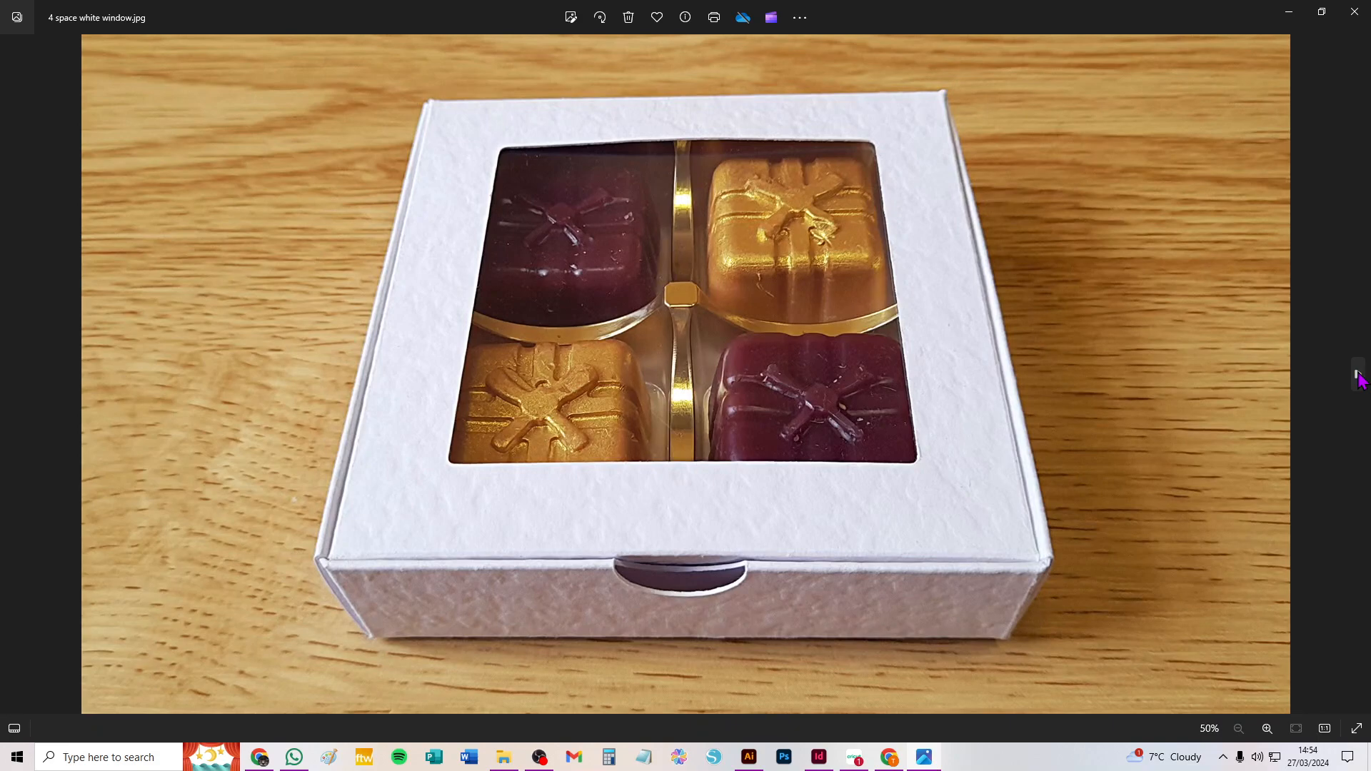
click(1358, 375)
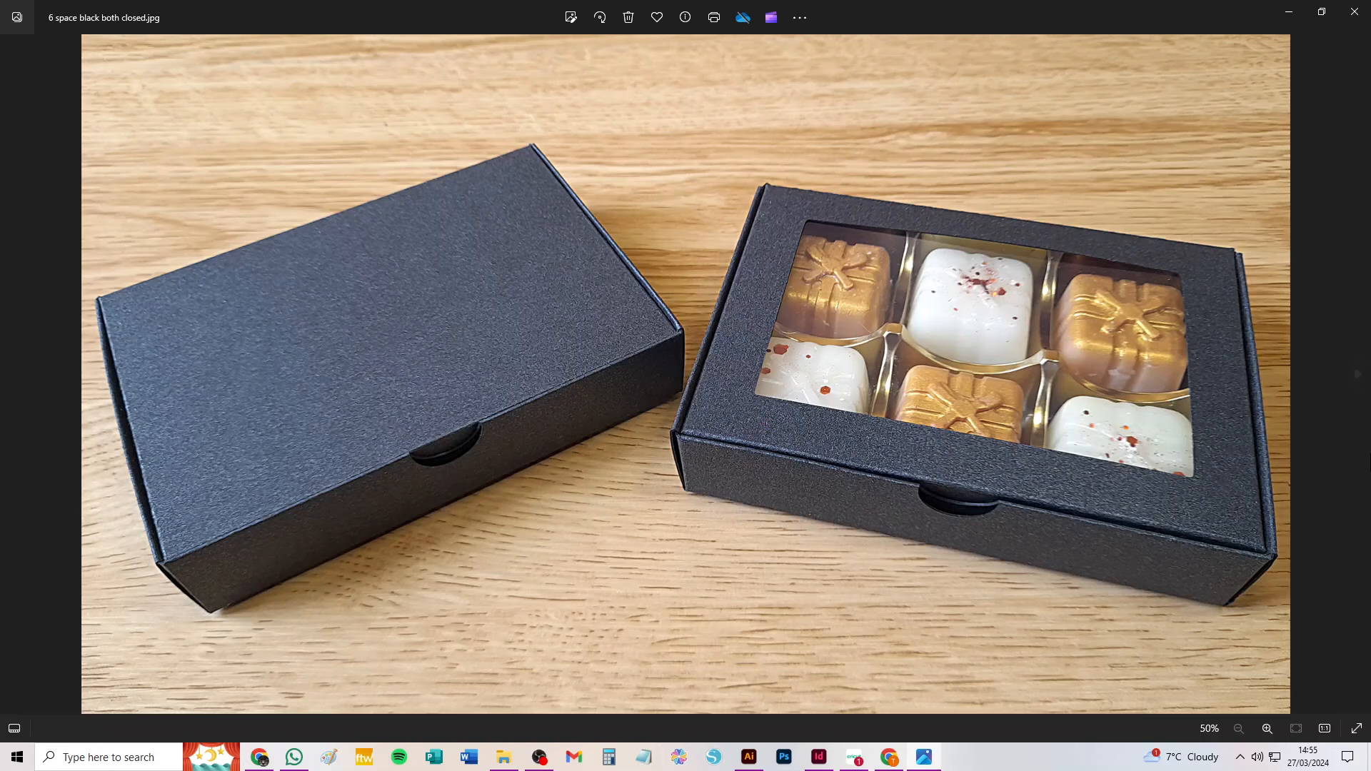
click(1357, 375)
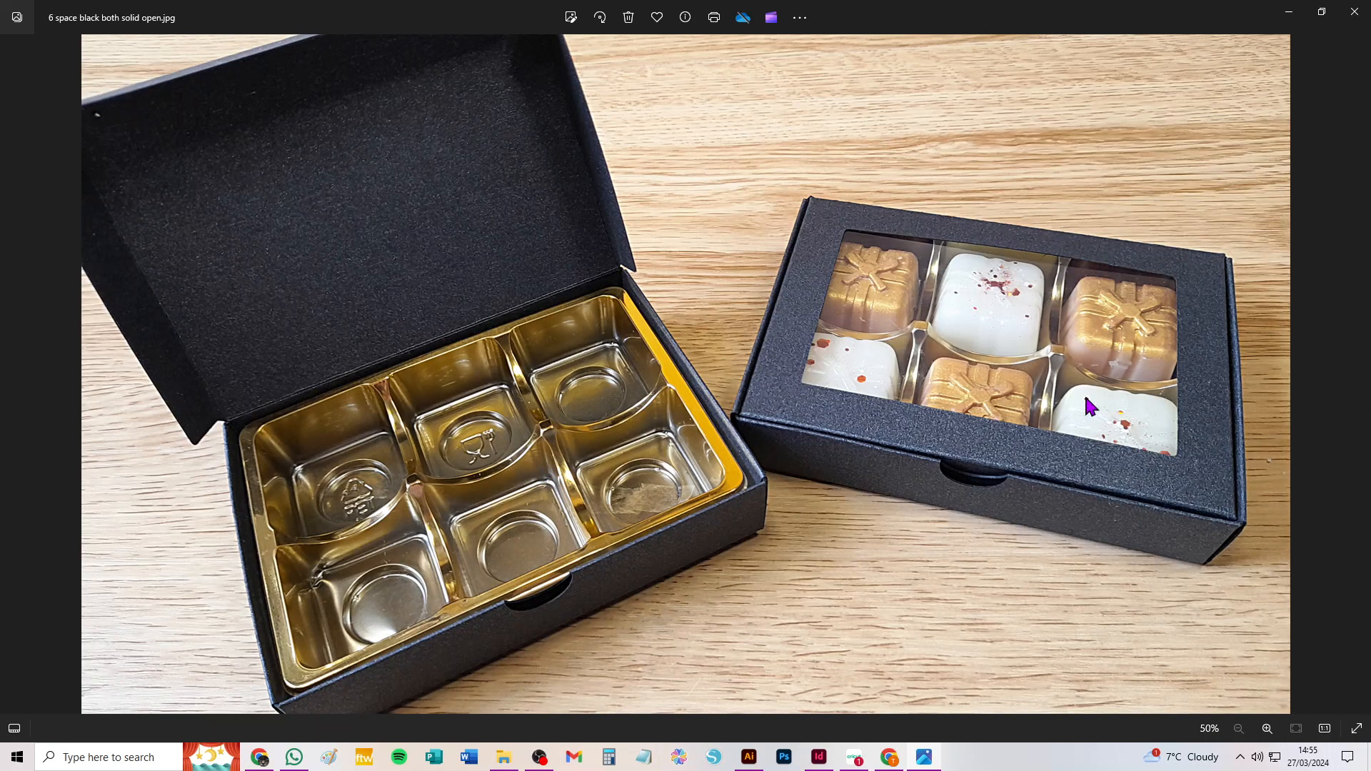
Step: Switch to Cricut Design Space and add the uploaded teal 4-space box template to the canvas
click(856, 760)
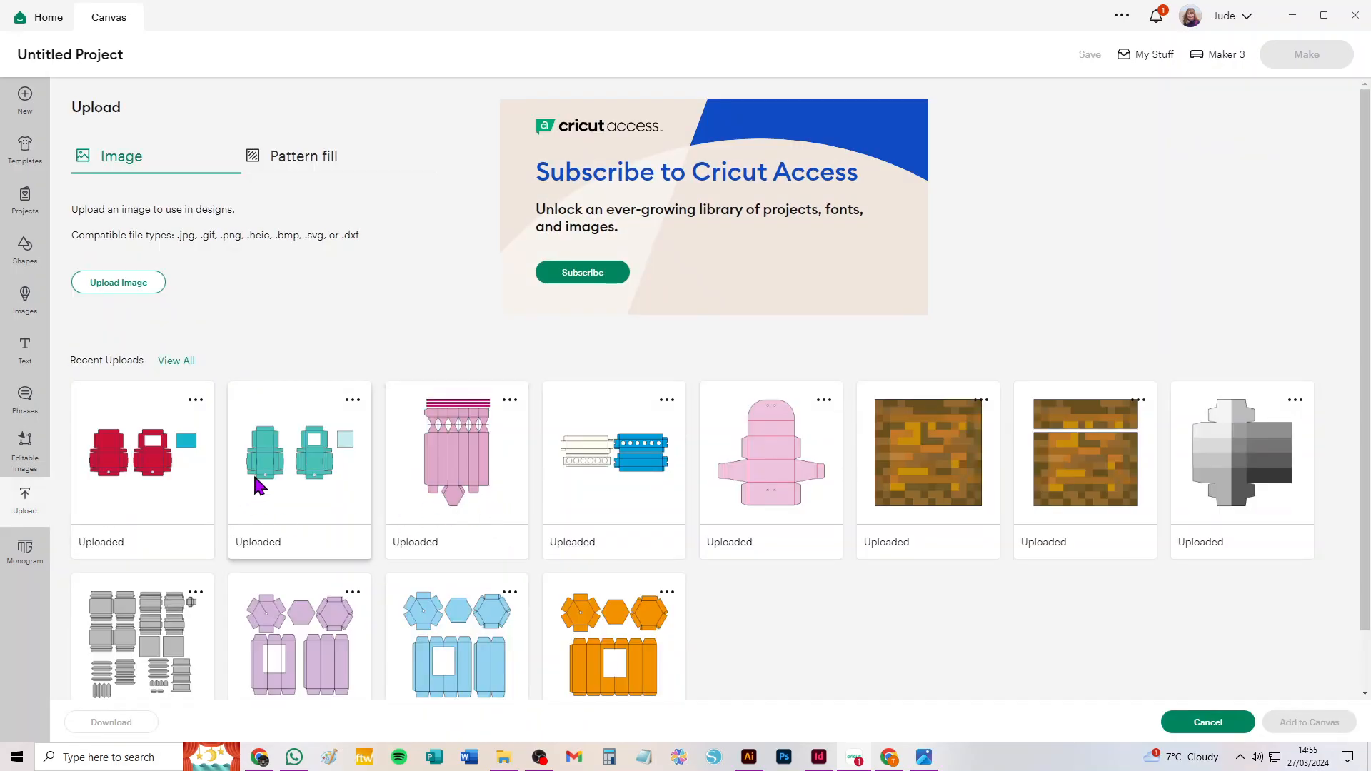
click(332, 459)
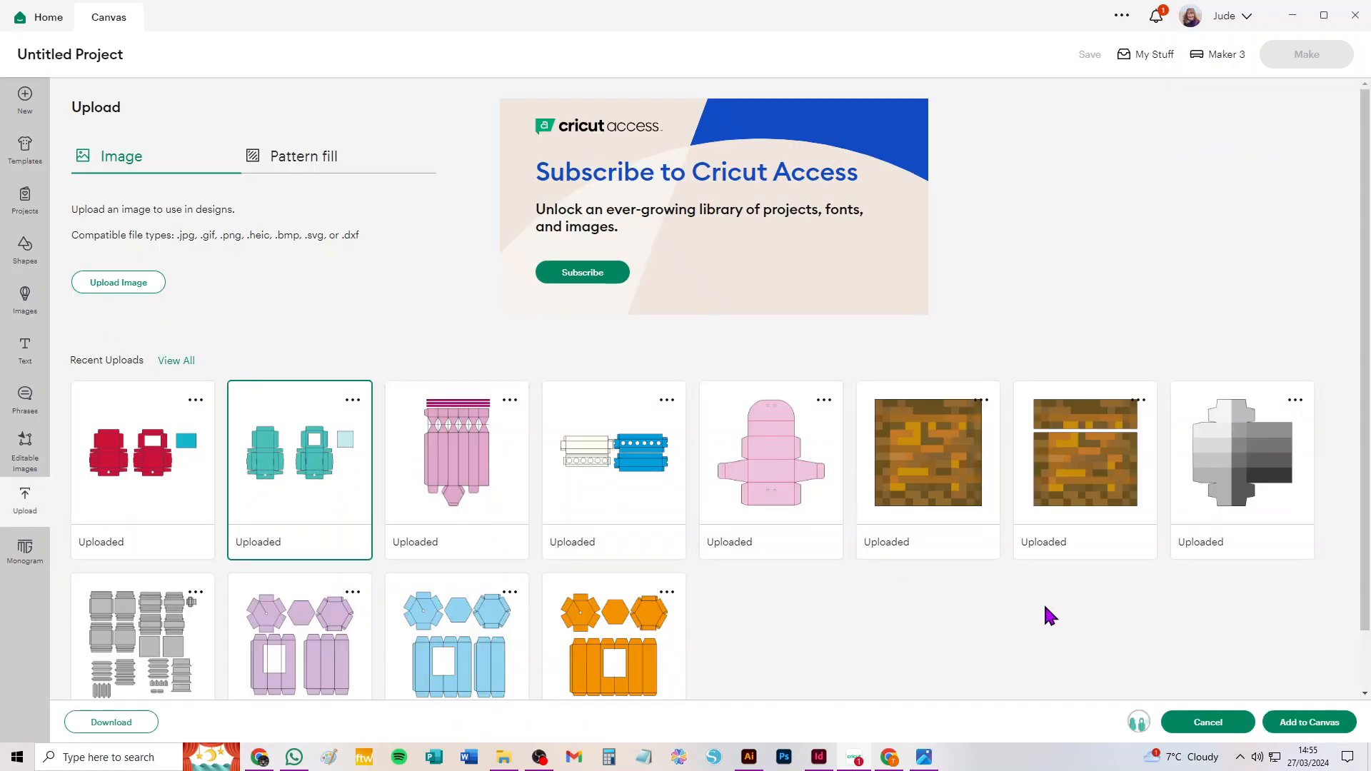
click(1312, 722)
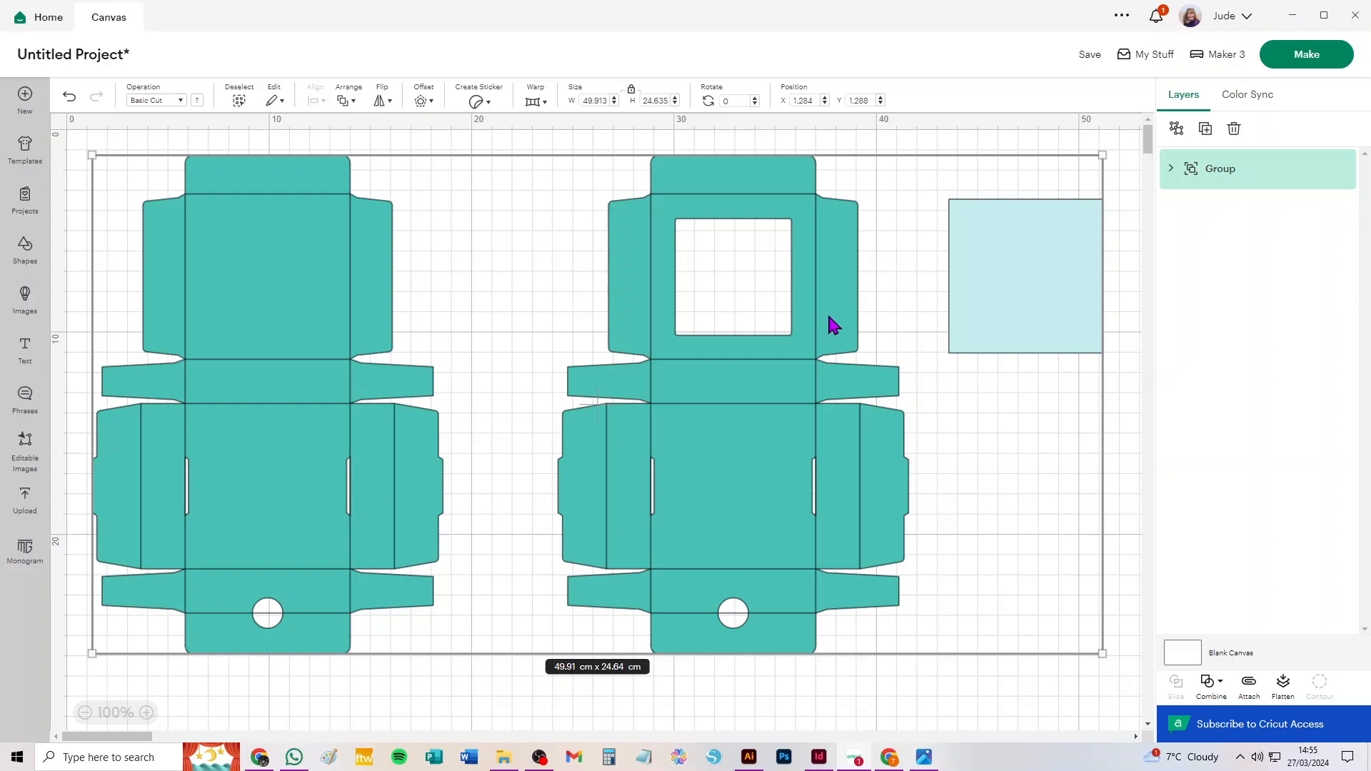
Step: Review the layers inside the imported 4-space box group and ungroup it into separate fold-line and cut-shape sets
click(1171, 170)
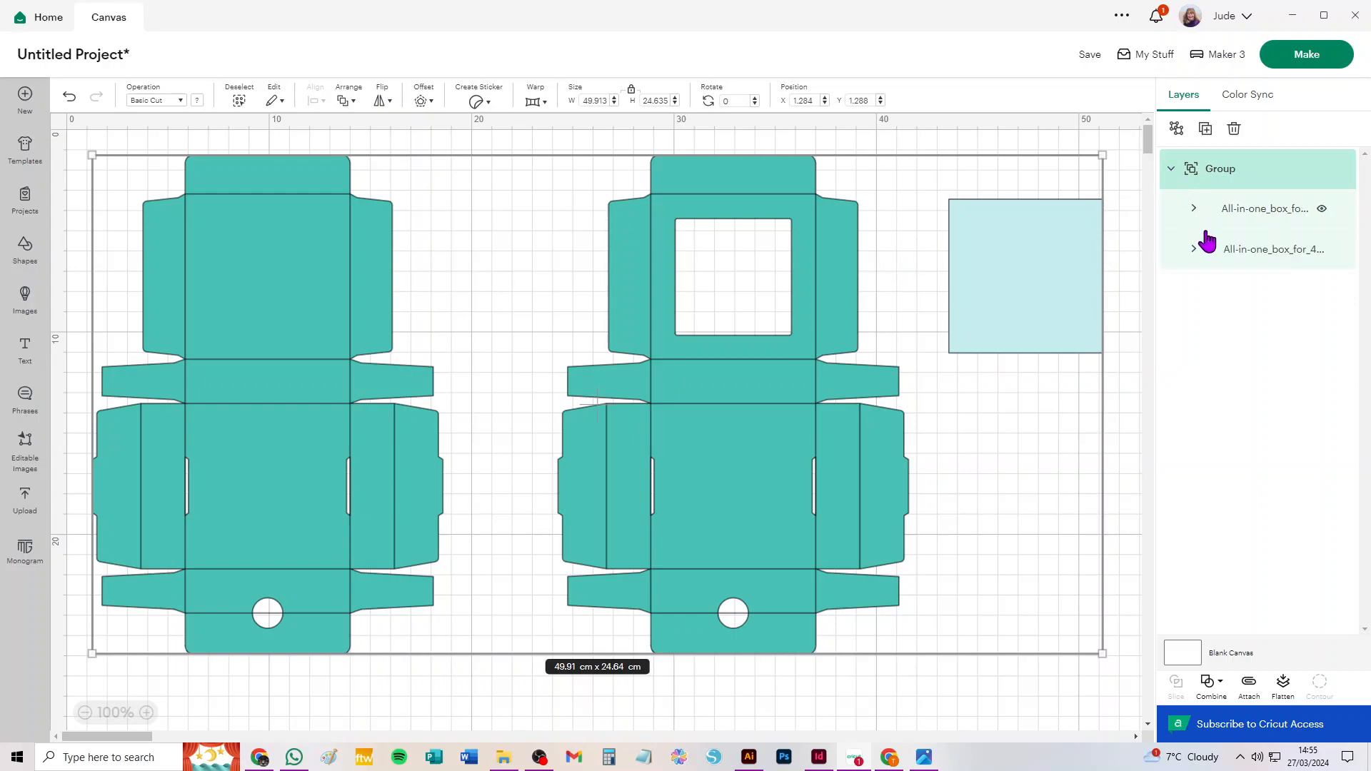
click(1253, 219)
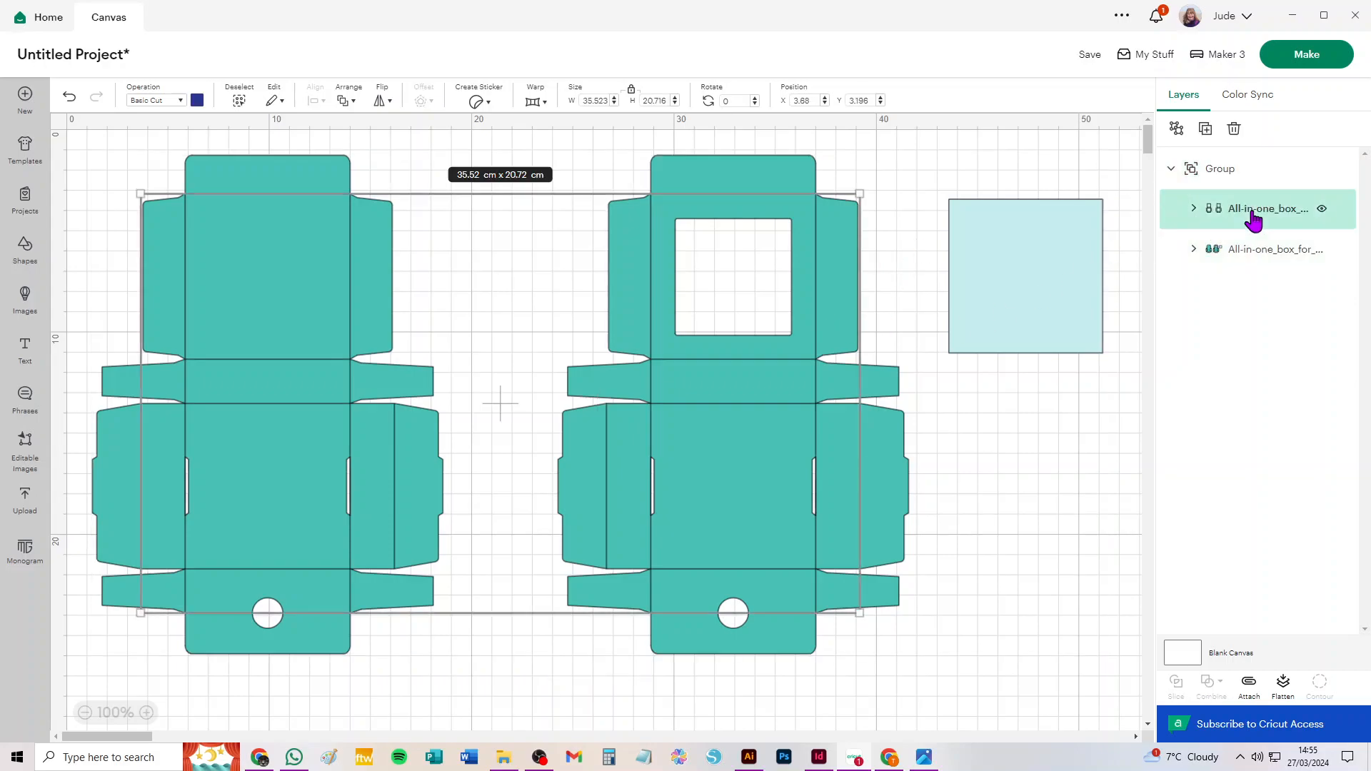
click(1171, 170)
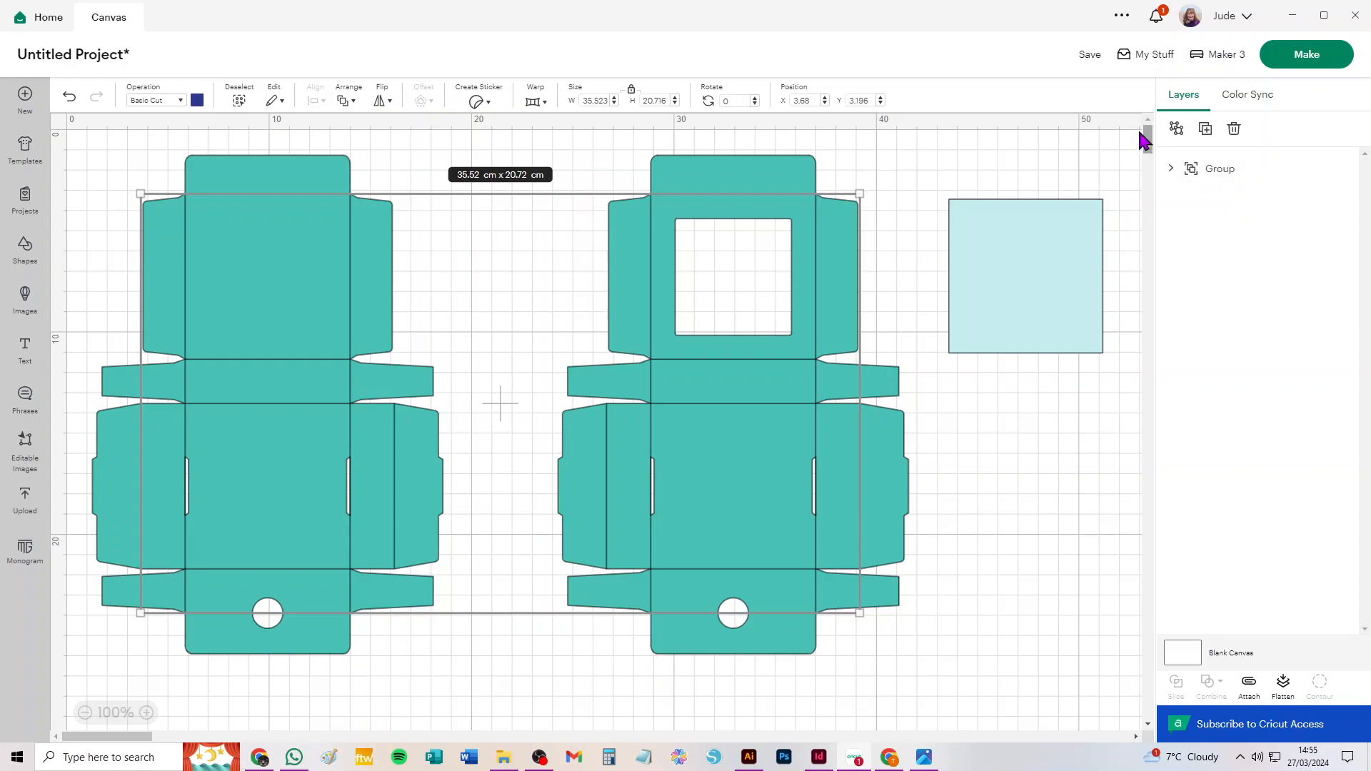
click(1264, 177)
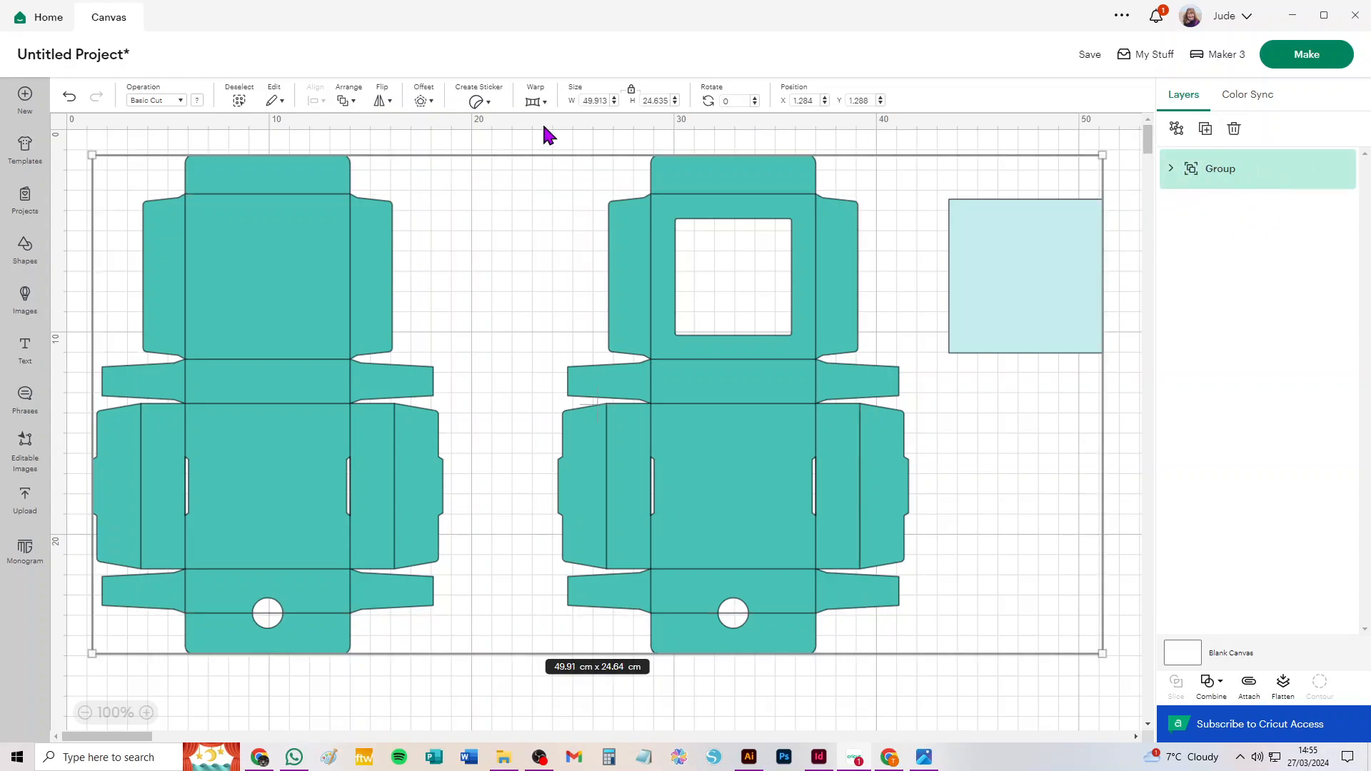
click(1175, 129)
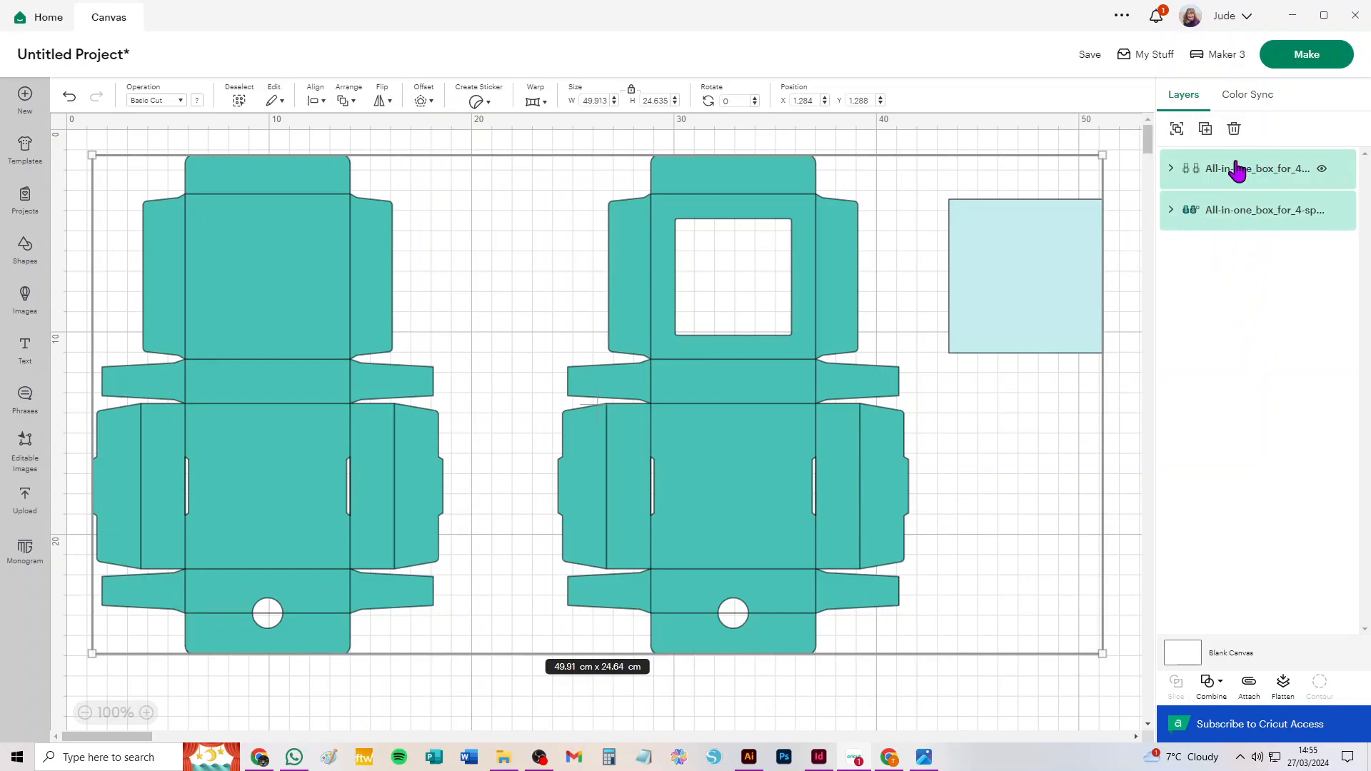
Step: Change the operation of the fold-line layer set to Score
click(1217, 172)
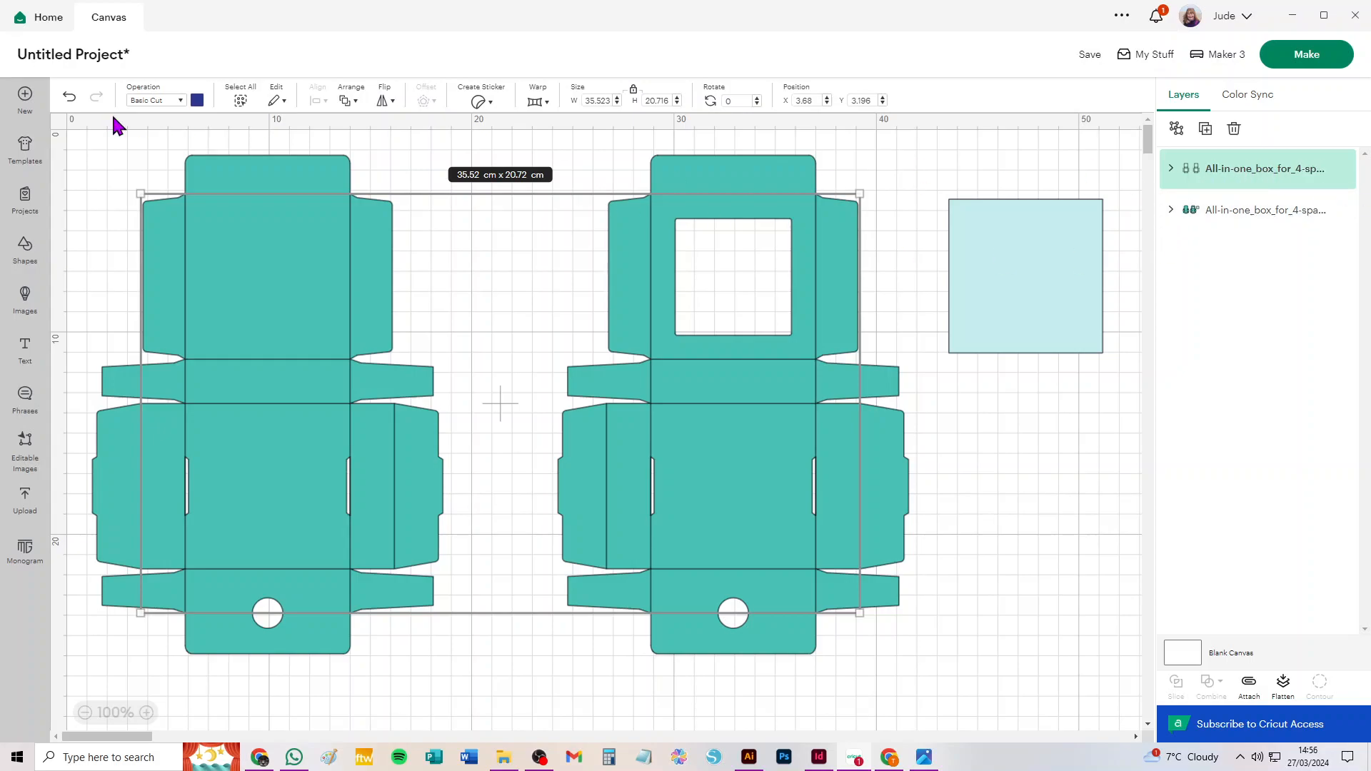
click(148, 101)
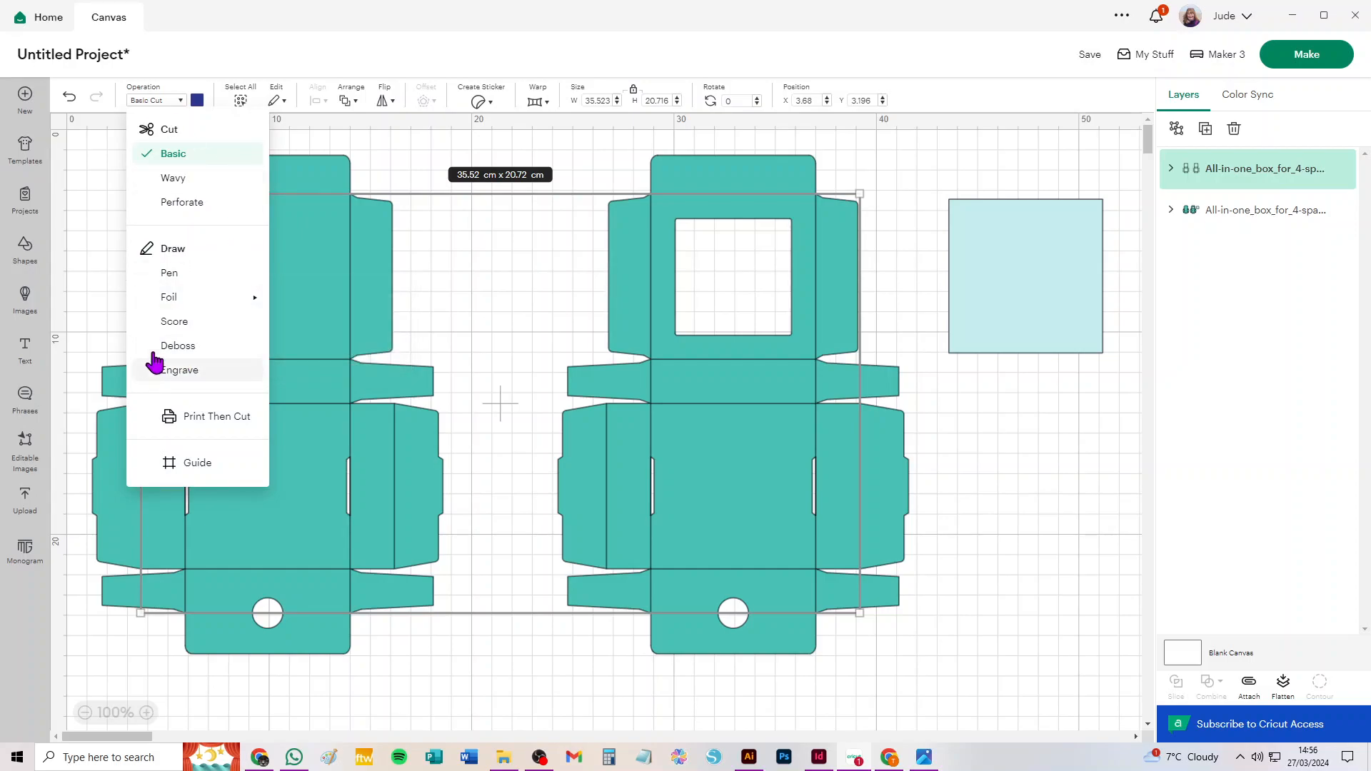
click(178, 325)
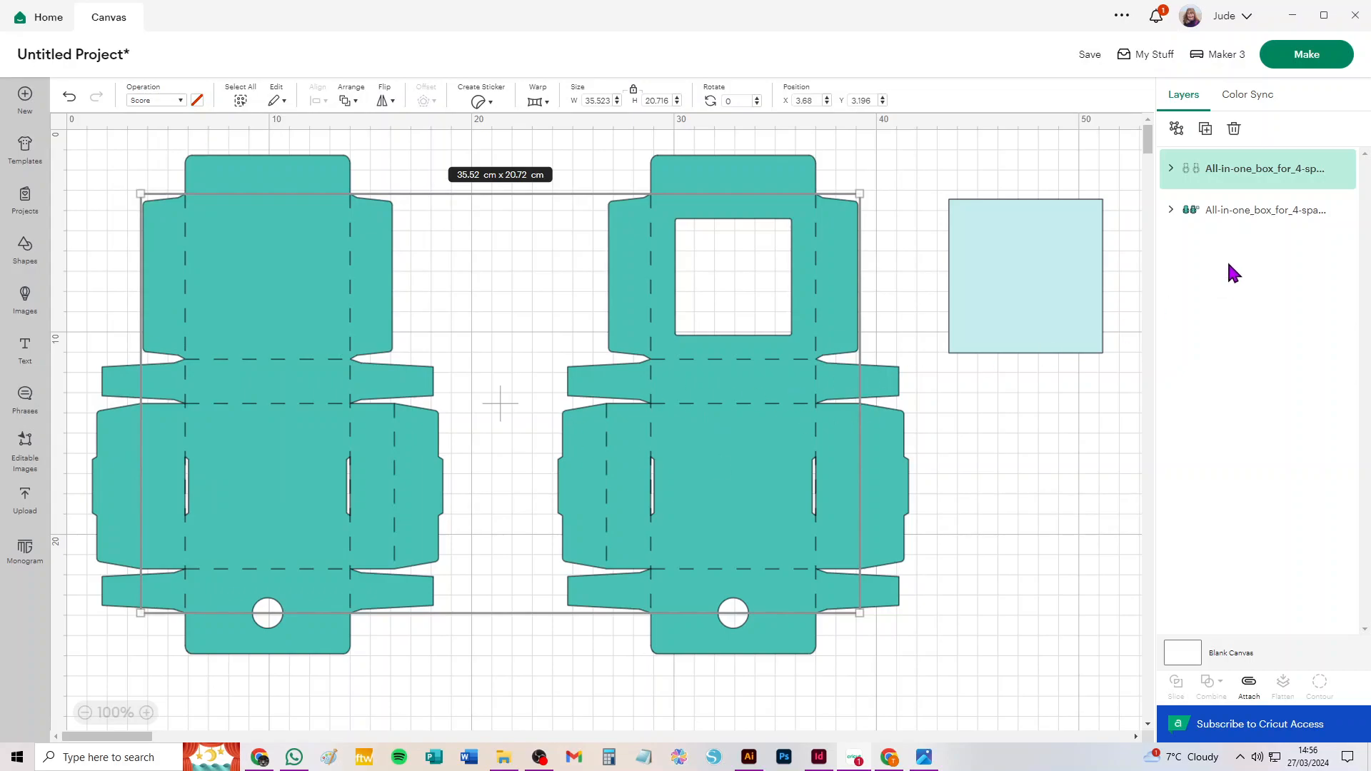
Step: Ungroup the score lines and the cut shapes so each box and the window panel has its own layers
click(1171, 170)
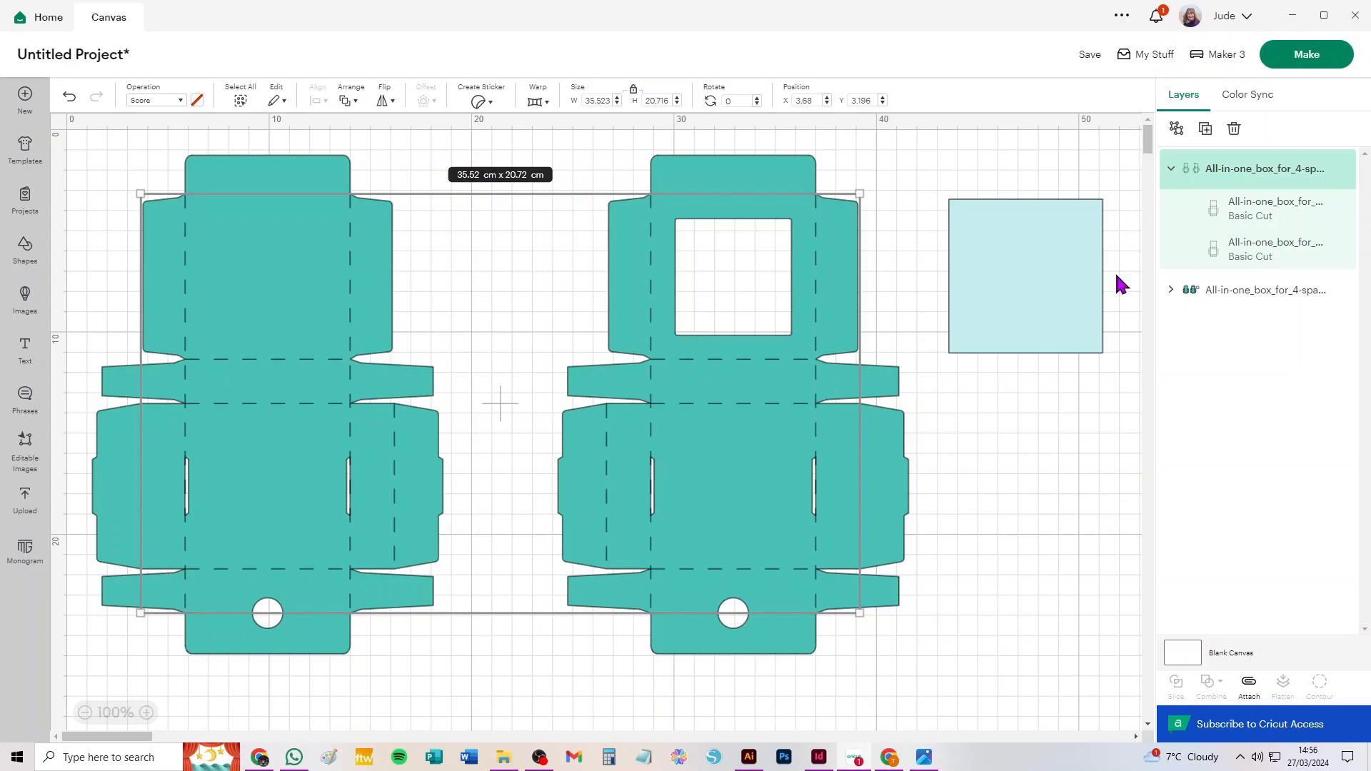
click(1176, 129)
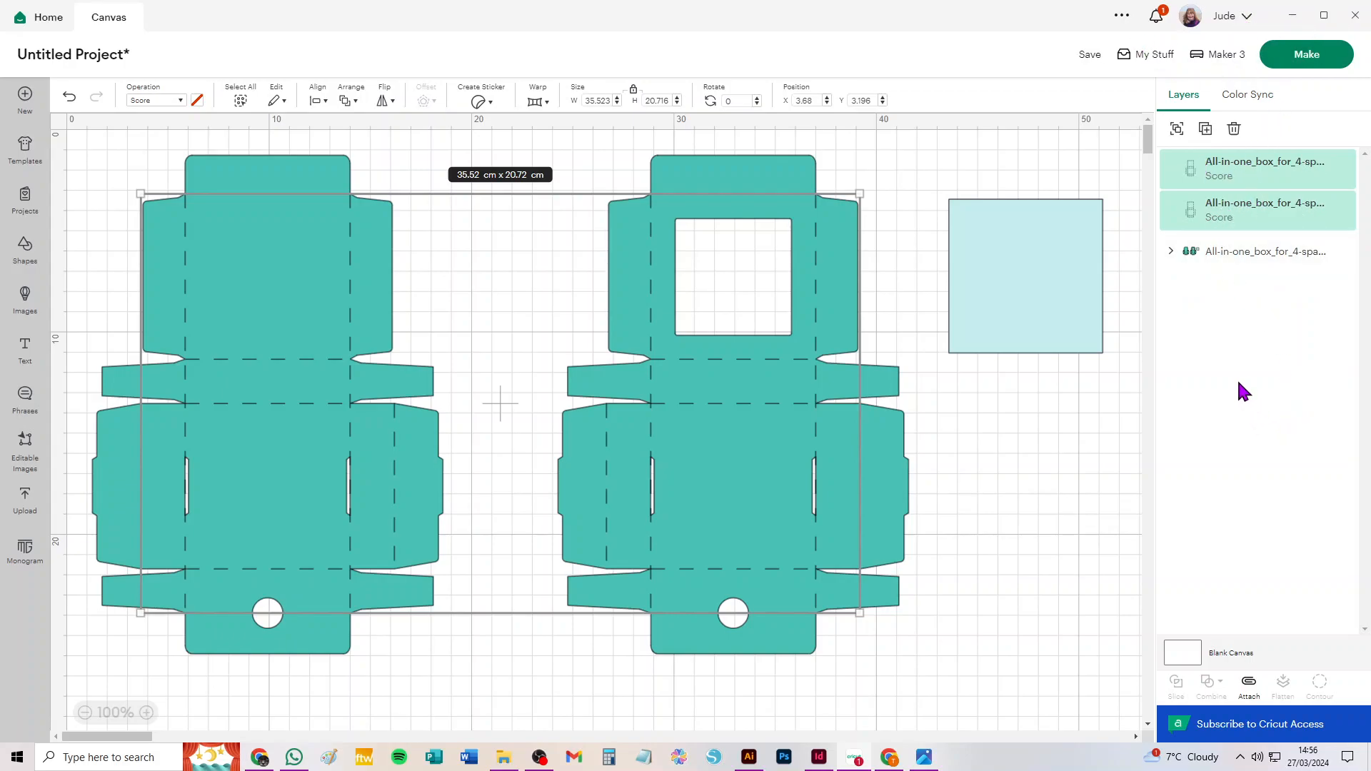
click(1245, 261)
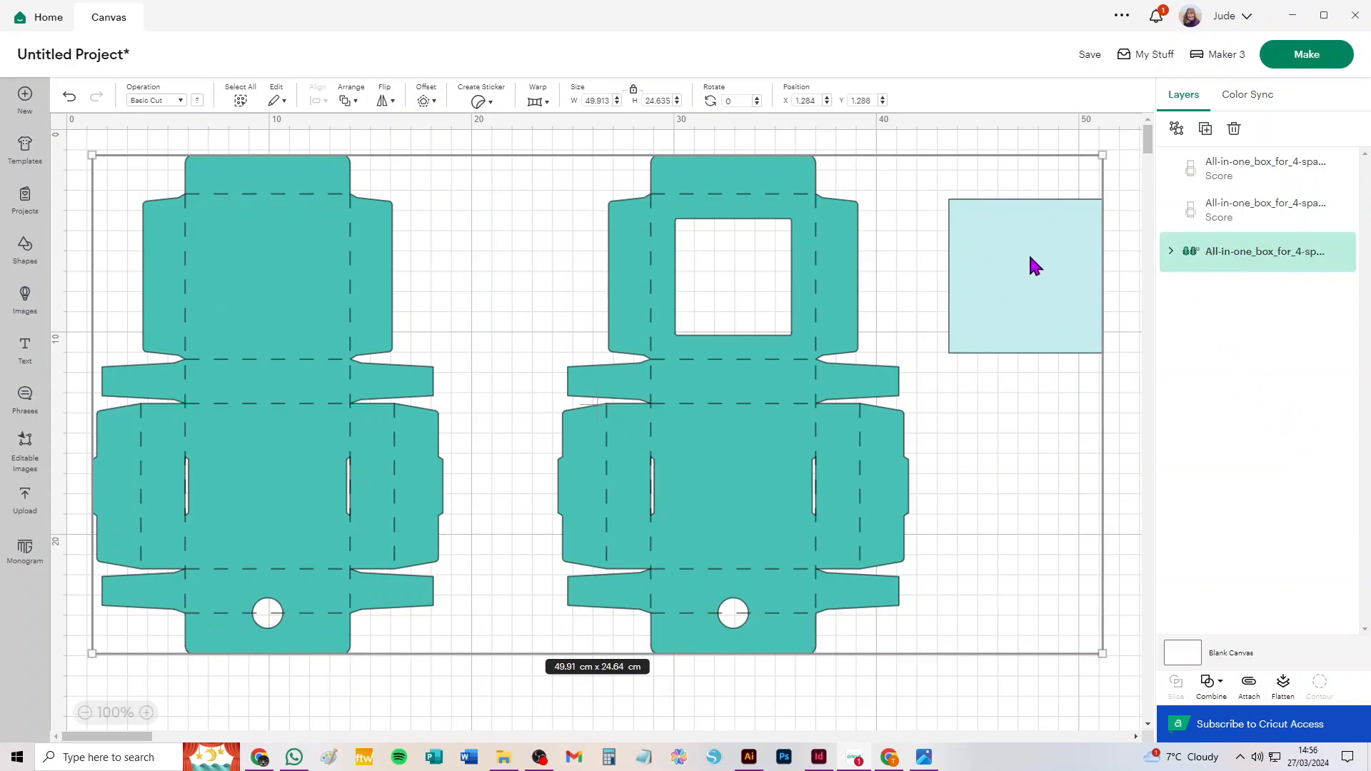
click(1176, 130)
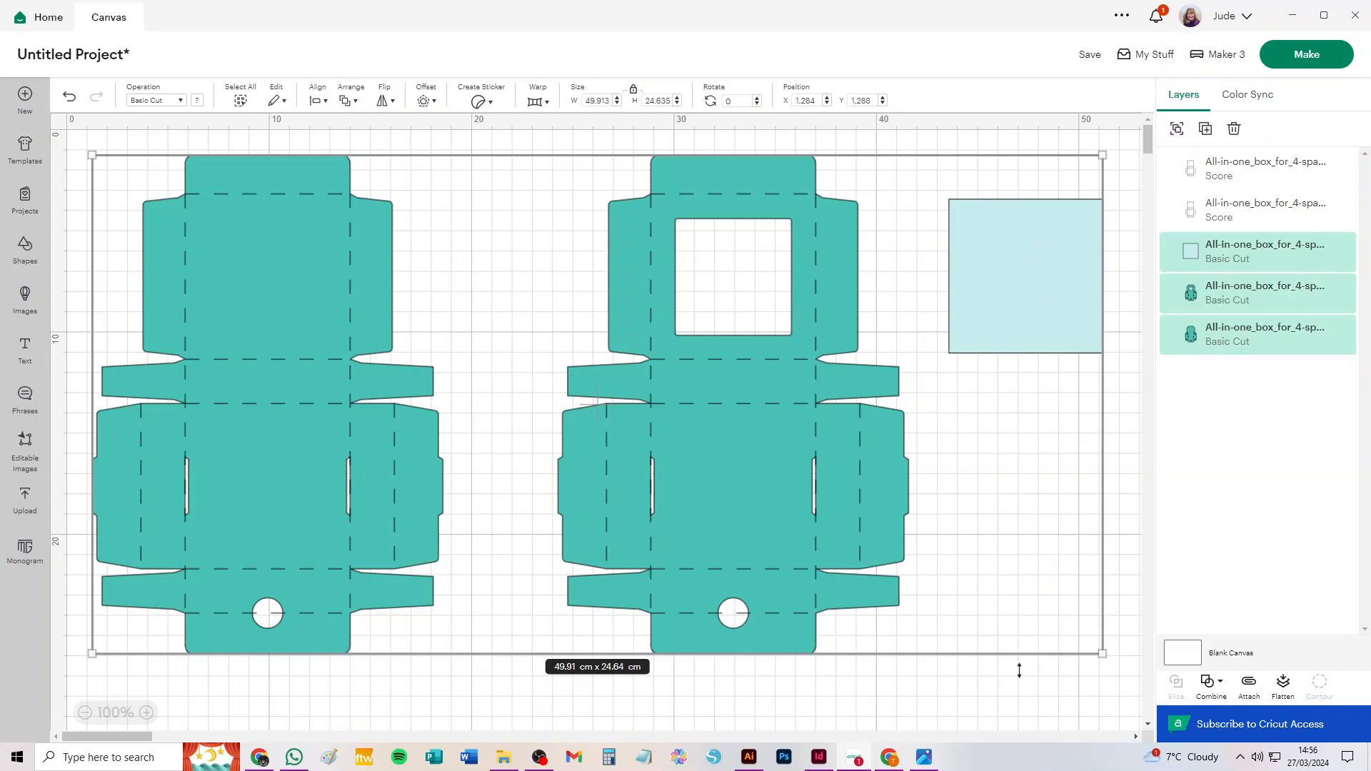
click(1017, 695)
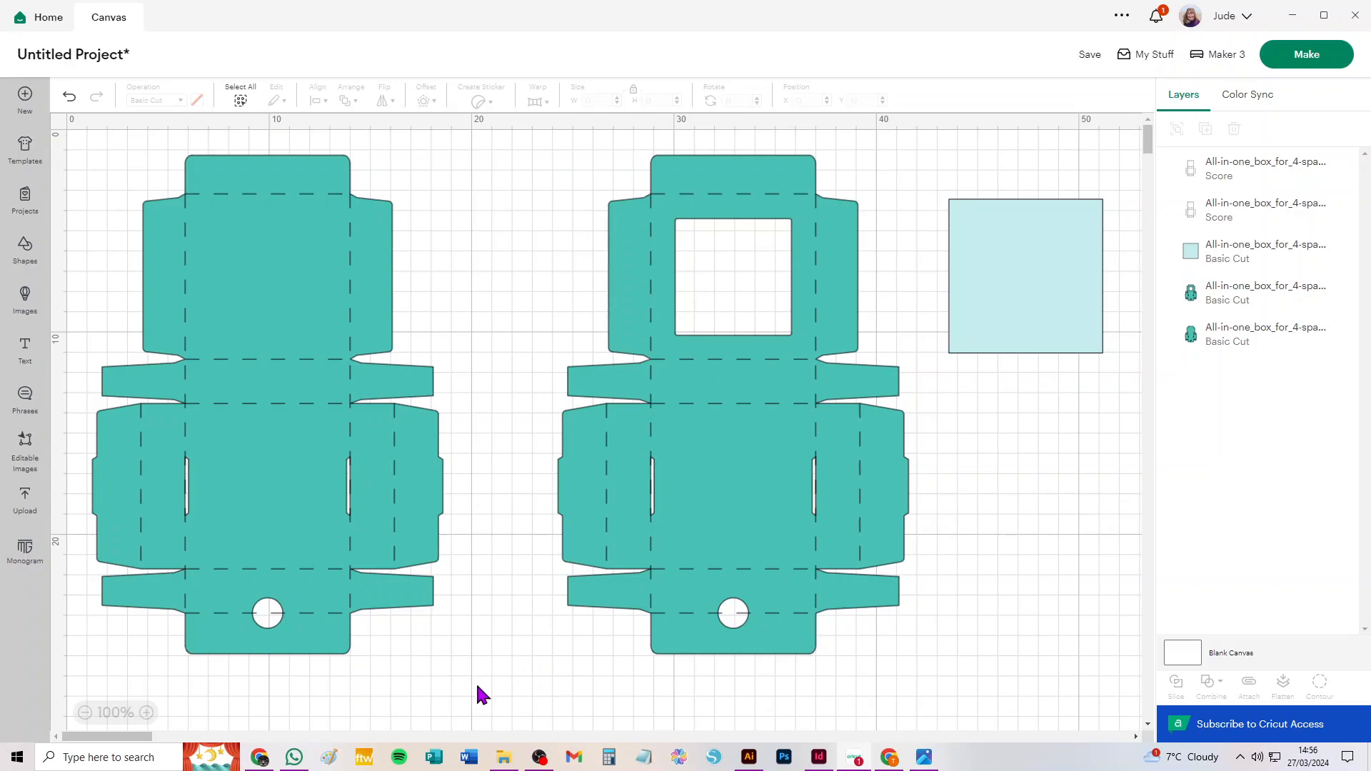
Step: Attach the score lines to the matching cut shape for the solid-lid box and for the window-lid box
drag(467, 668, 83, 134)
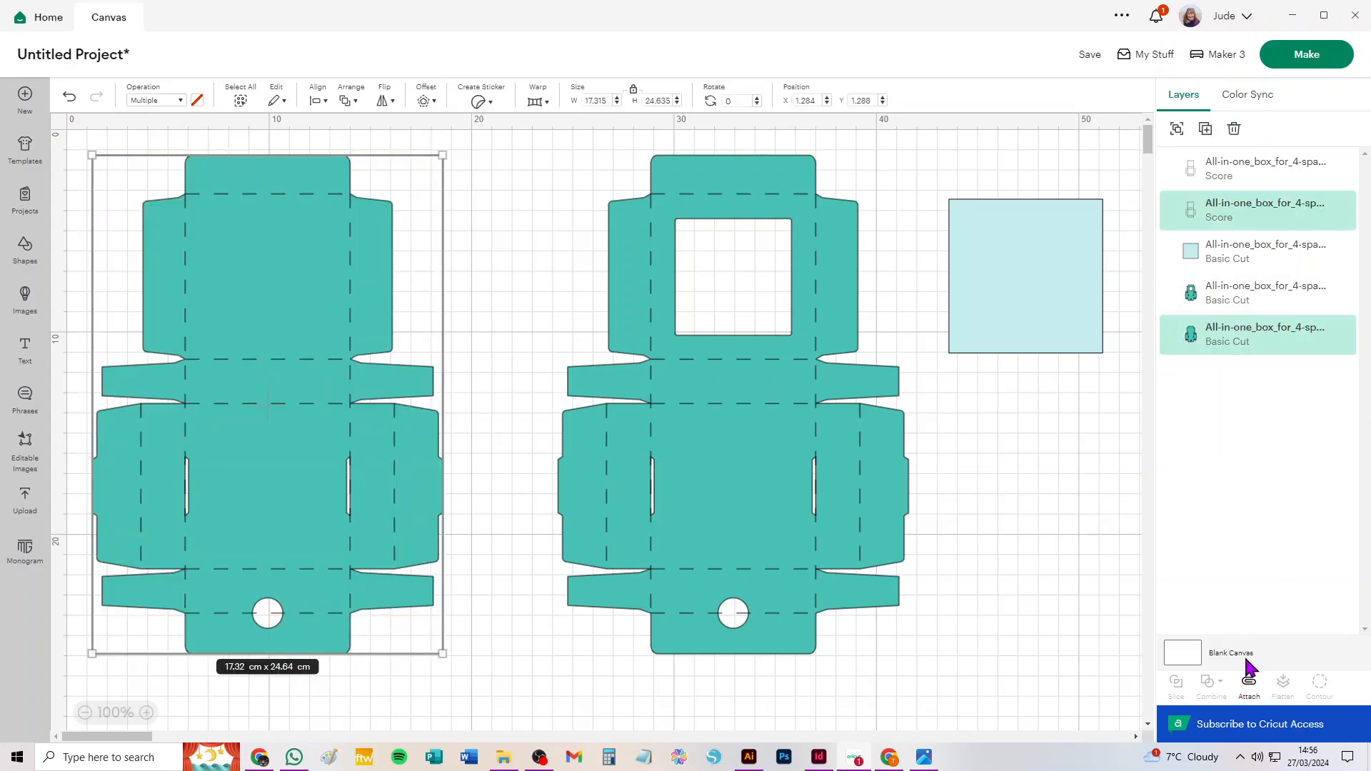
click(1248, 687)
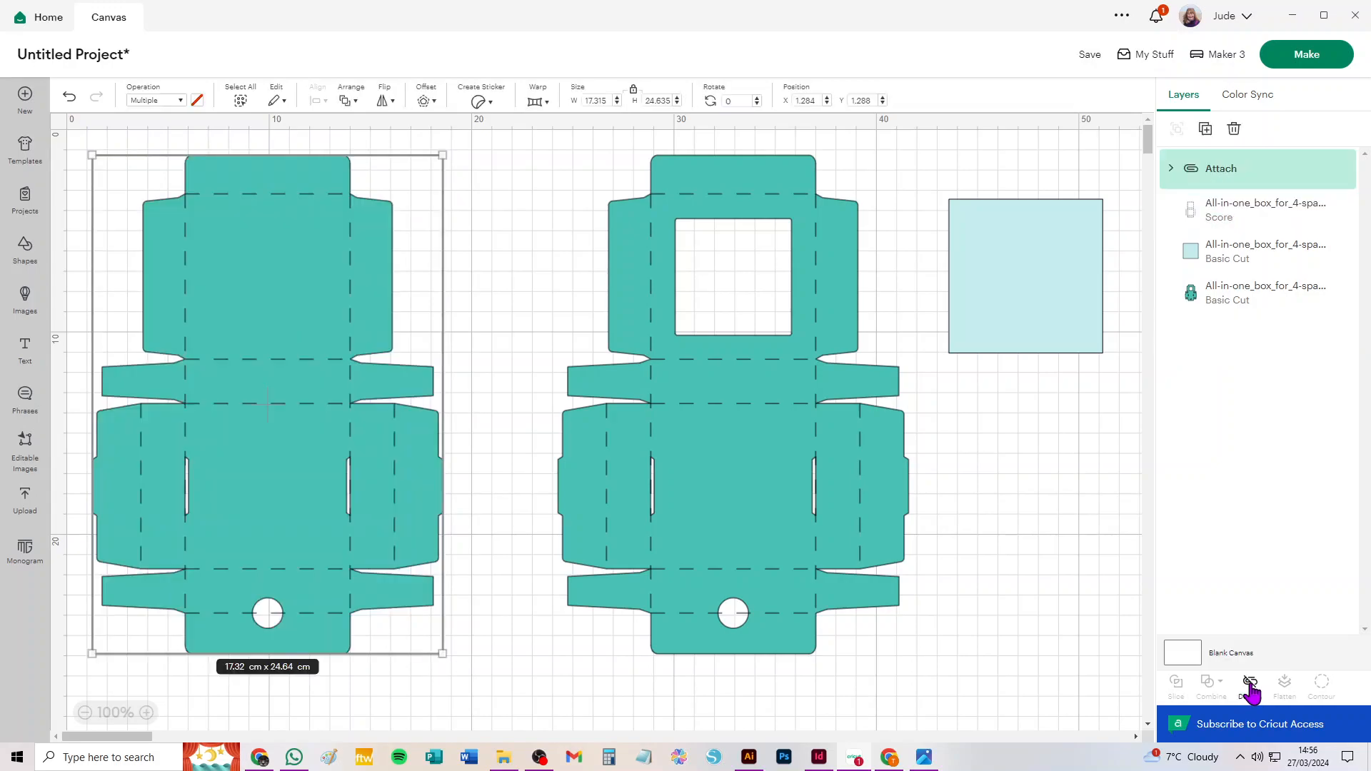
drag(929, 694, 522, 118)
click(1248, 684)
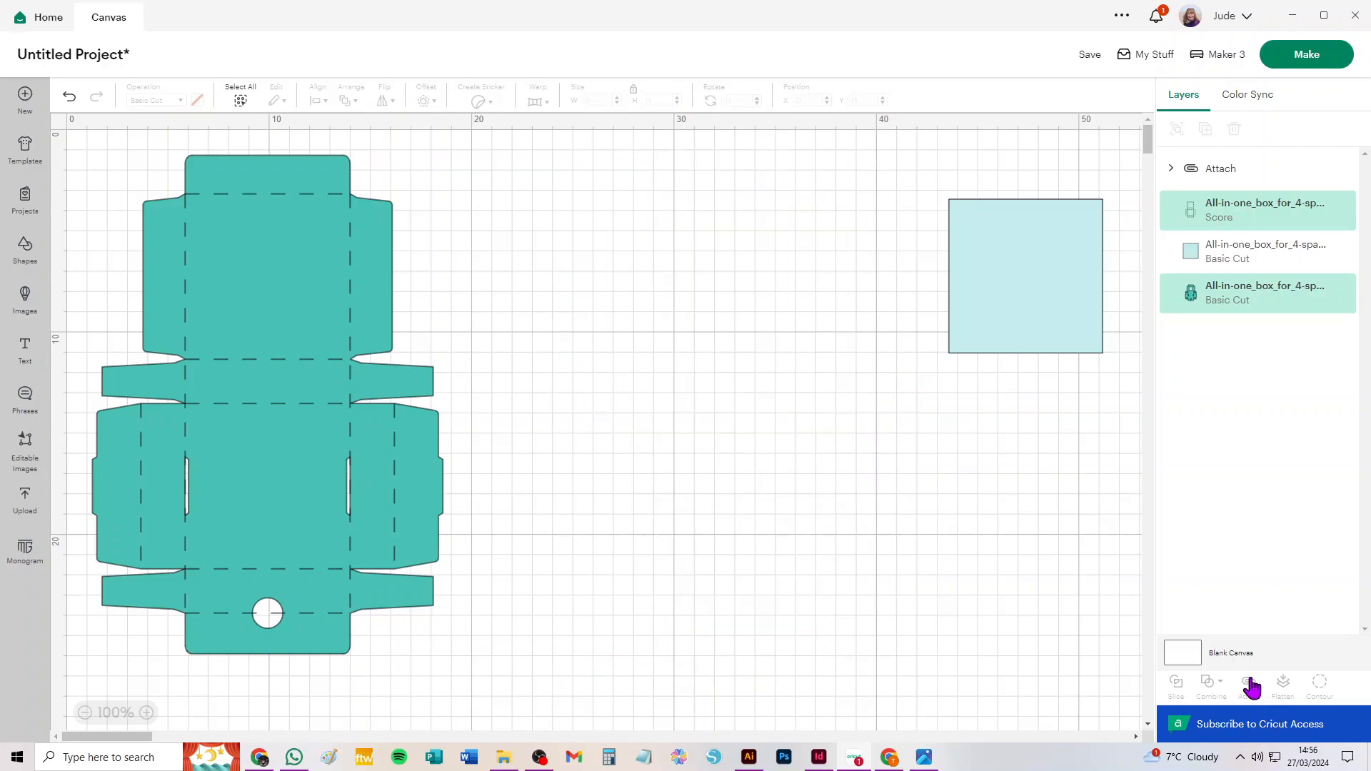
click(950, 532)
Step: Delete the solid-lid box and send the window-lid box and its window panel to mat preparation without saving the project
click(295, 431)
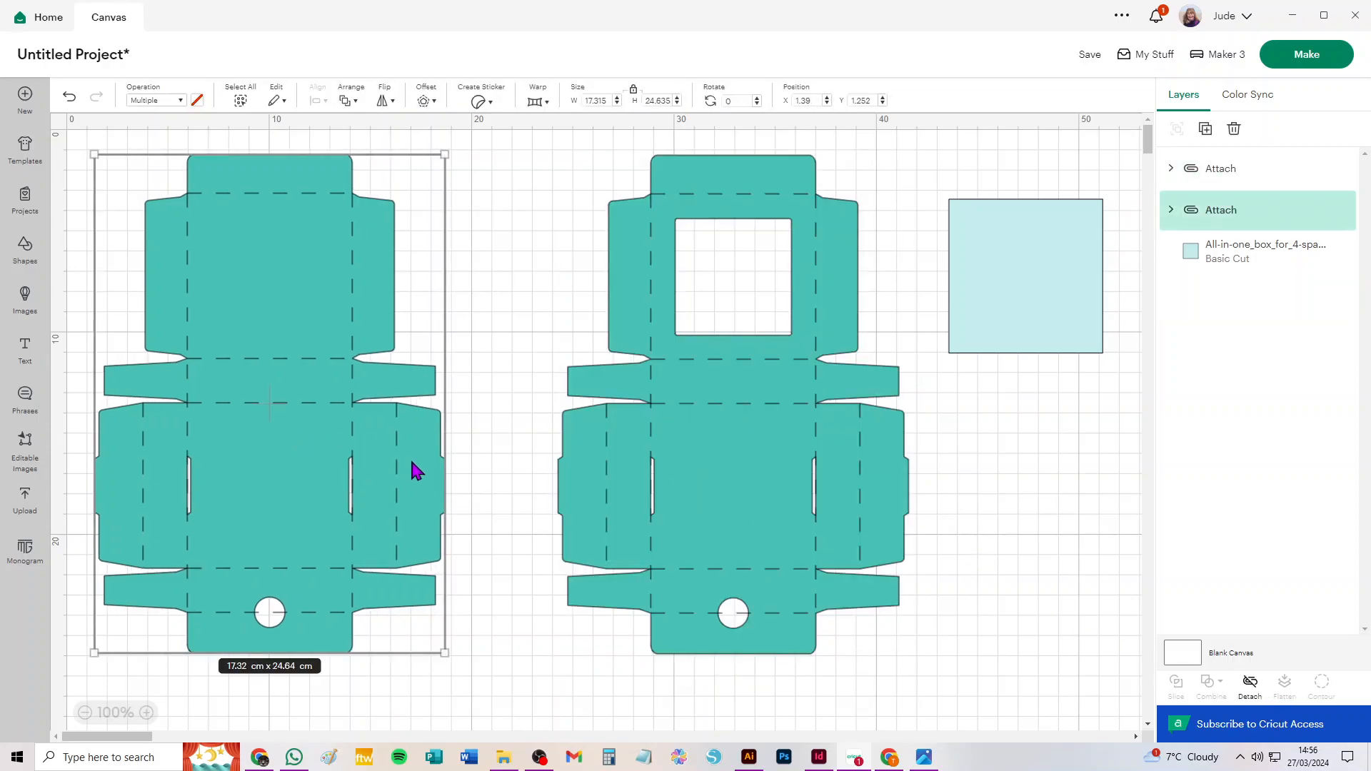
key(Delete)
click(1303, 57)
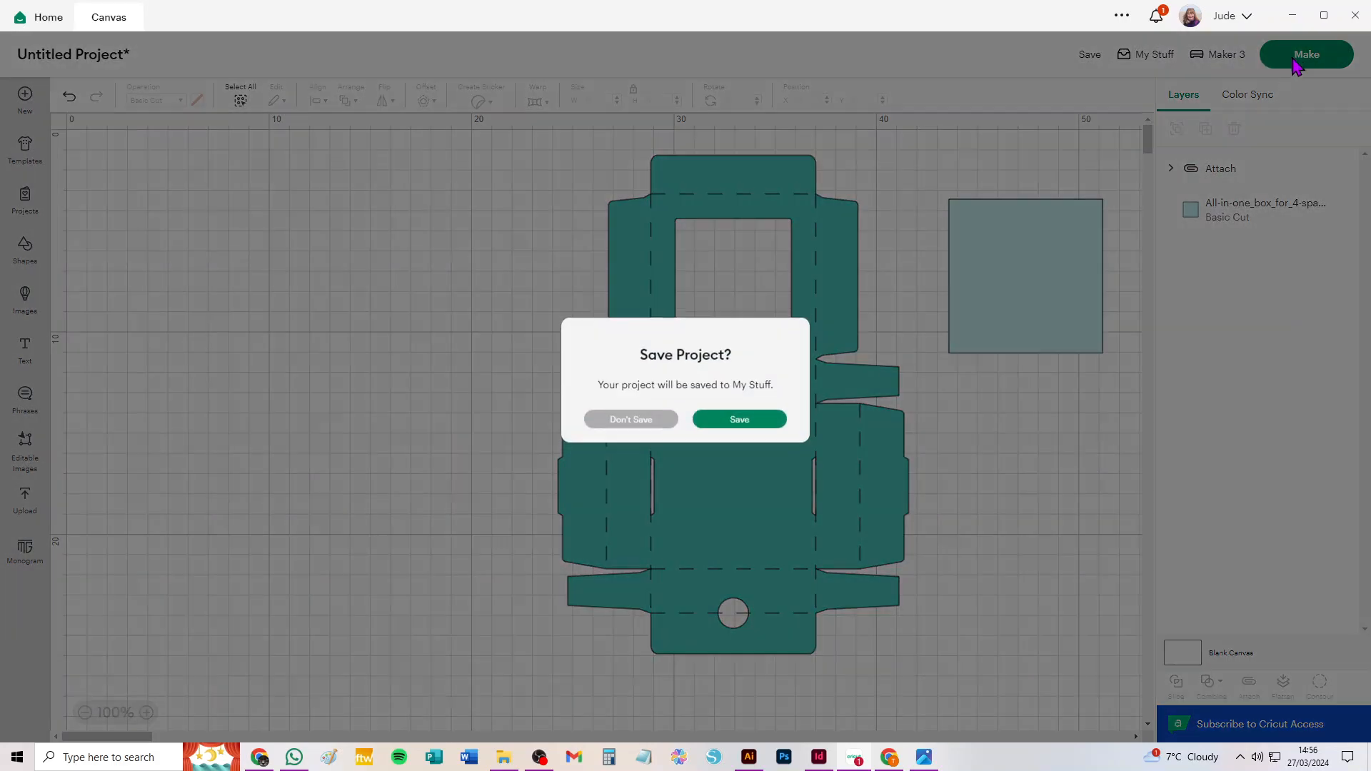
click(615, 427)
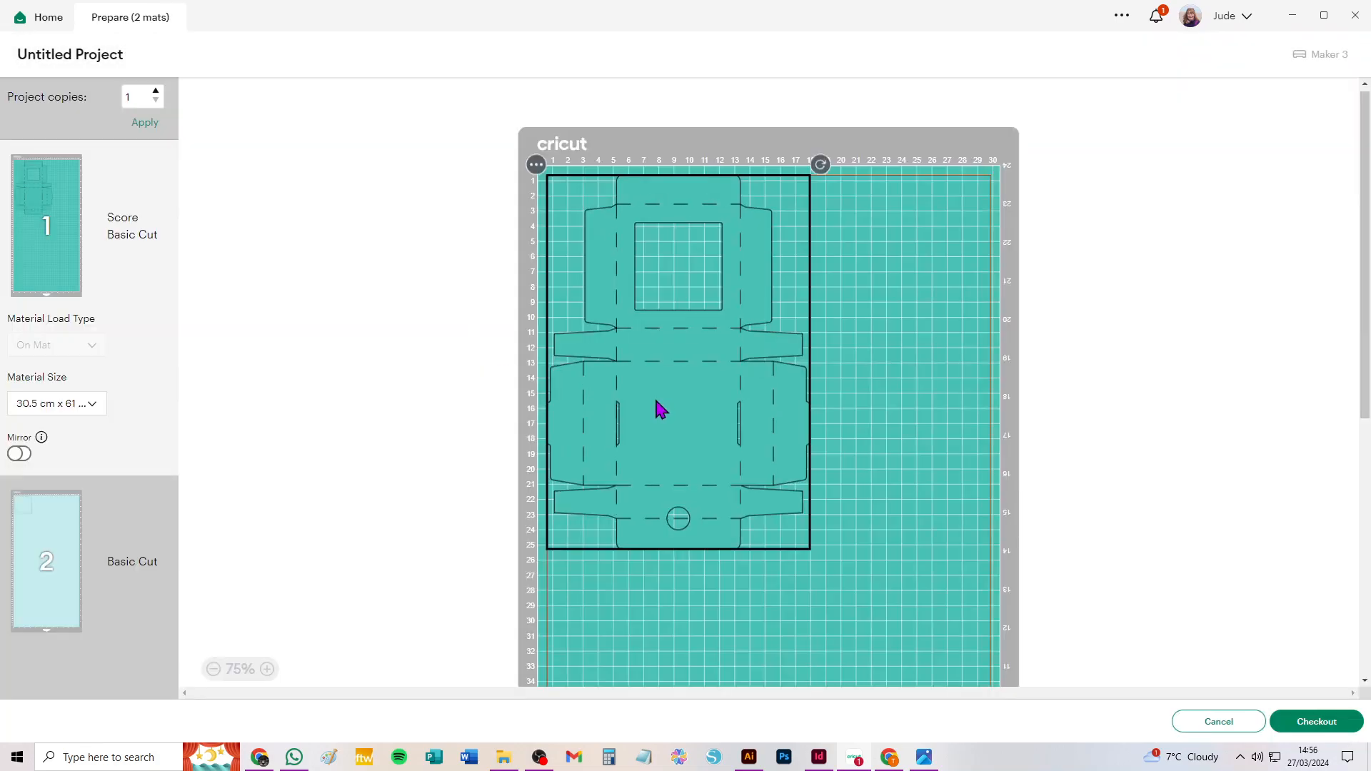
Step: Set the first mat's material size to 21 cm x 29.7 cm (A4), and change it to 21.6 cm x 27.9 cm (Letter)
click(27, 407)
click(66, 430)
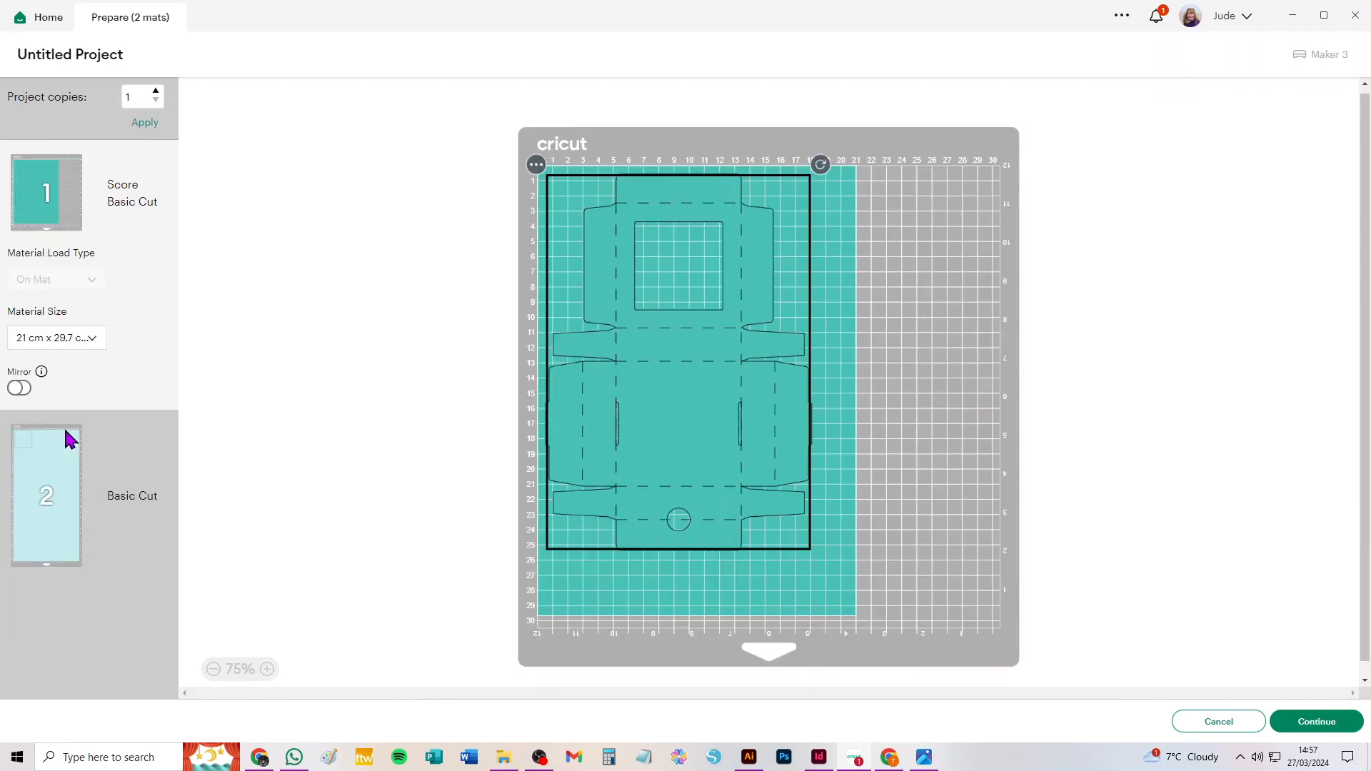
click(72, 341)
click(91, 403)
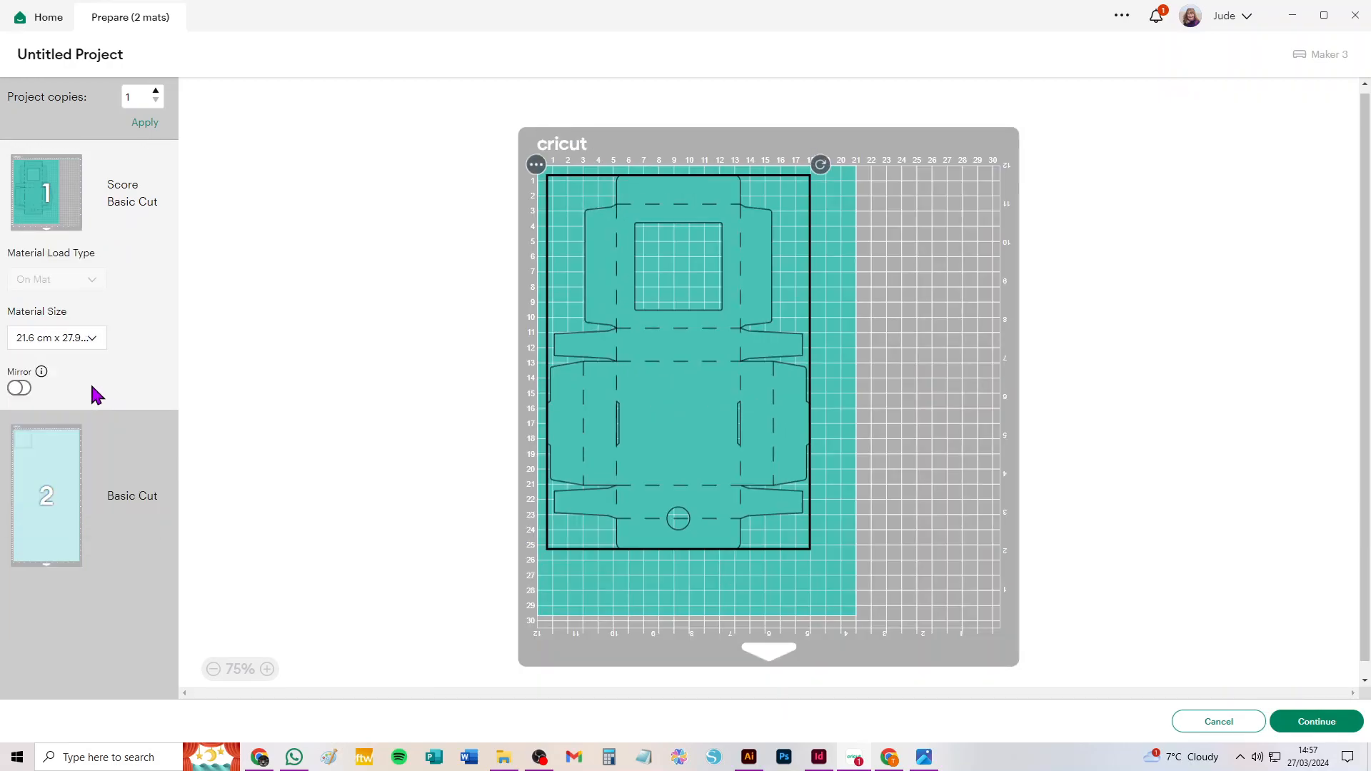
Step: Set the material size of the second mat, holding the window panel, to 21 cm x 29.7 cm (A4)
click(67, 471)
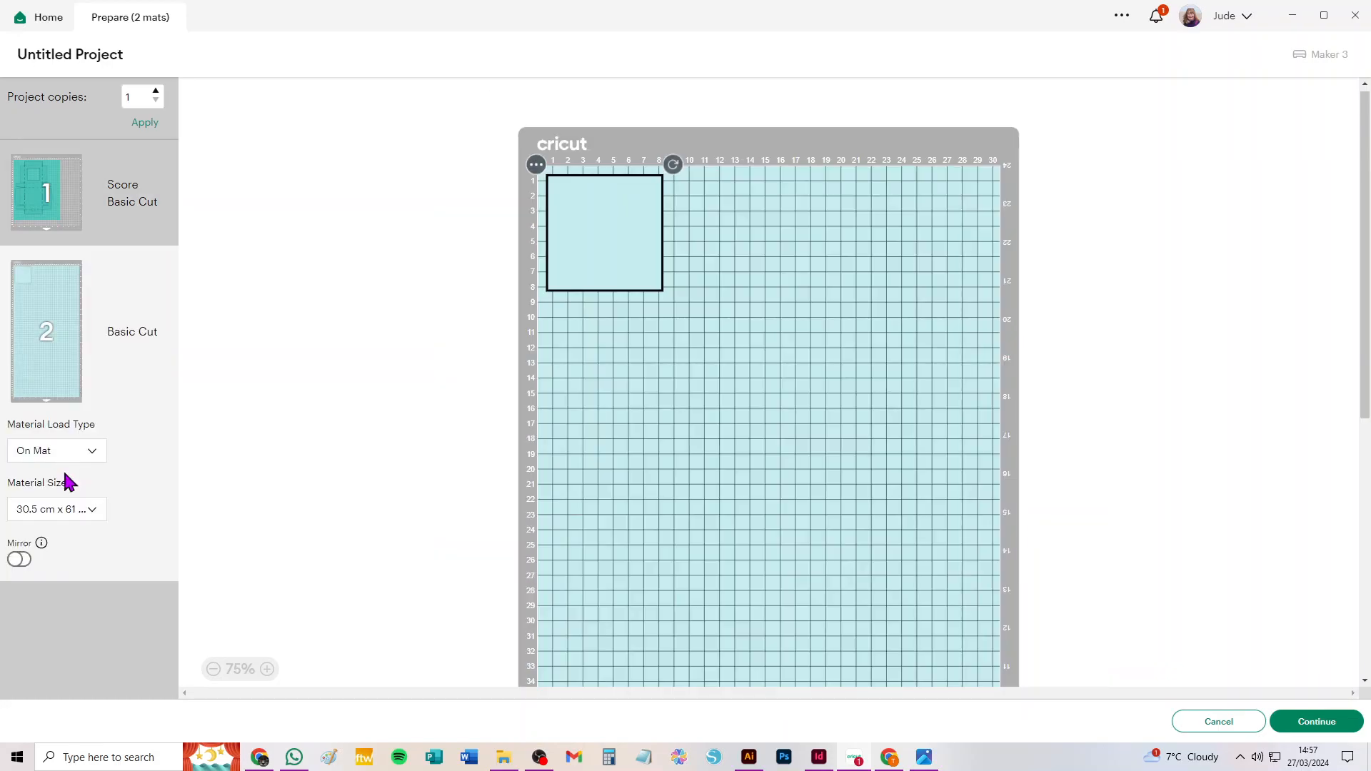
click(34, 511)
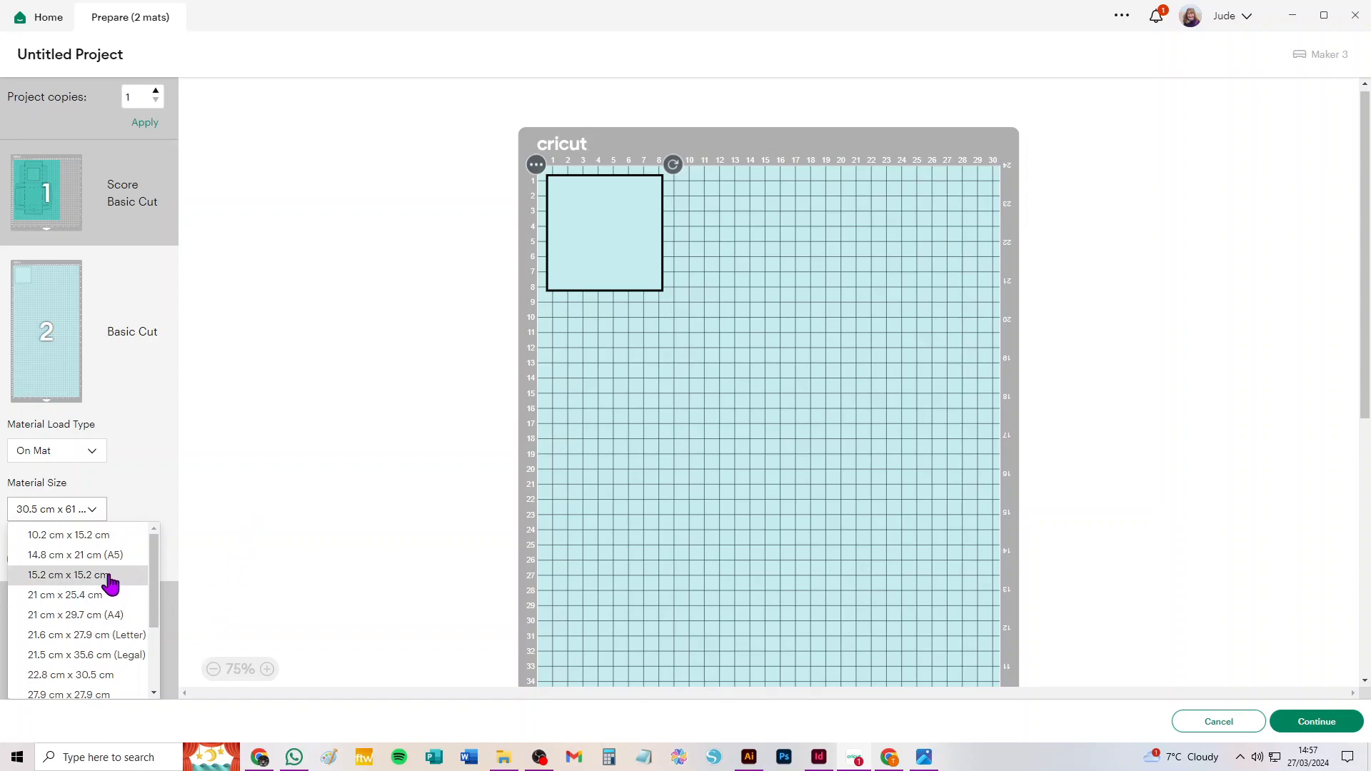
click(105, 616)
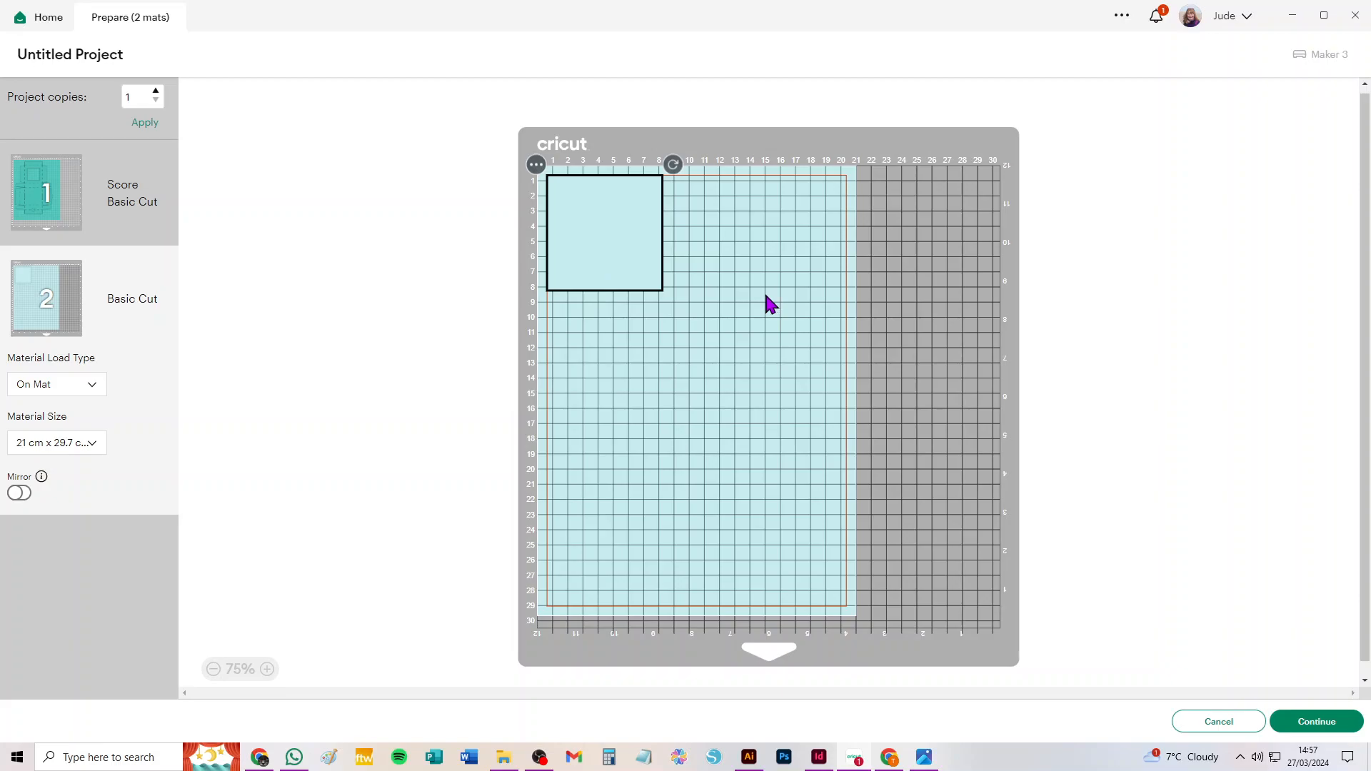
Step: Cancel the mat preparation and delete everything from the canvas
click(1219, 724)
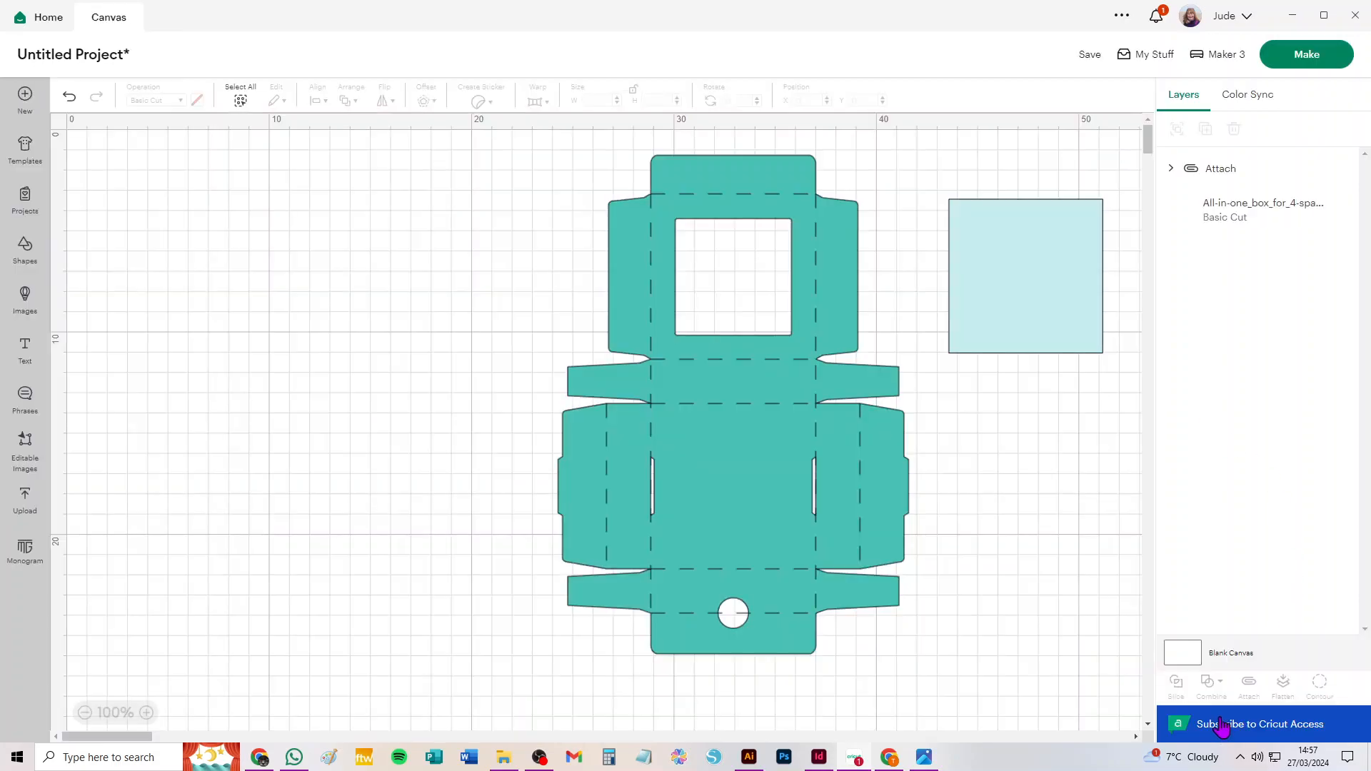
key(ctrl+a)
key(Delete)
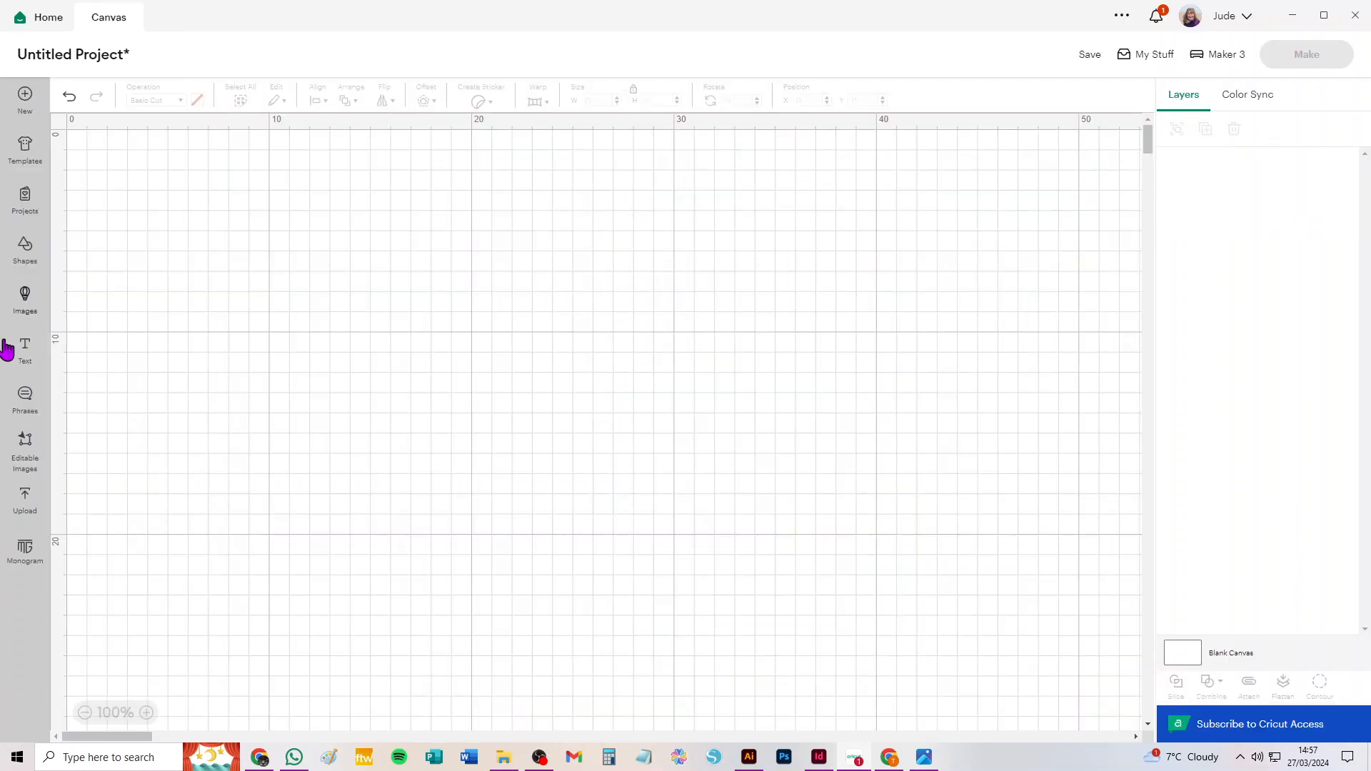
Step: Add the uploaded red 6-space box template to the canvas and ungroup it
click(26, 499)
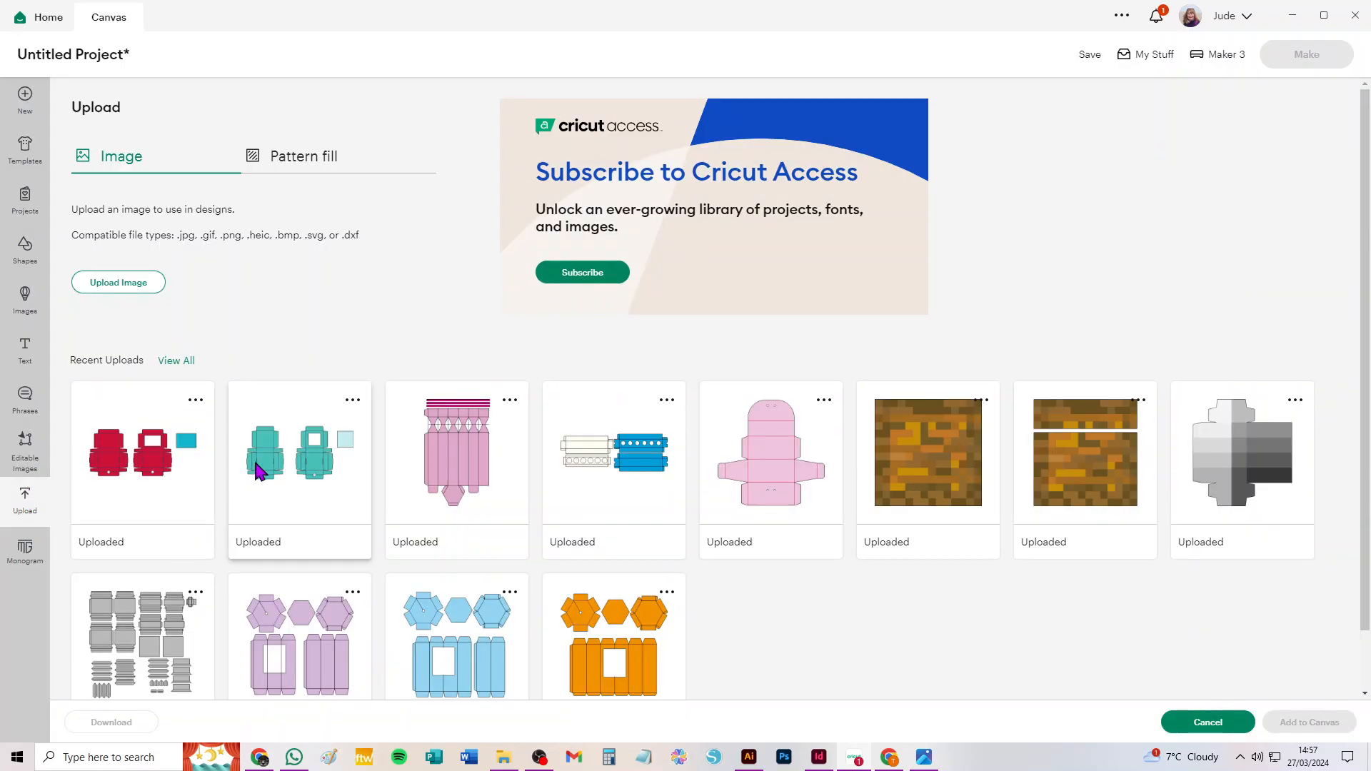
click(157, 456)
click(1309, 723)
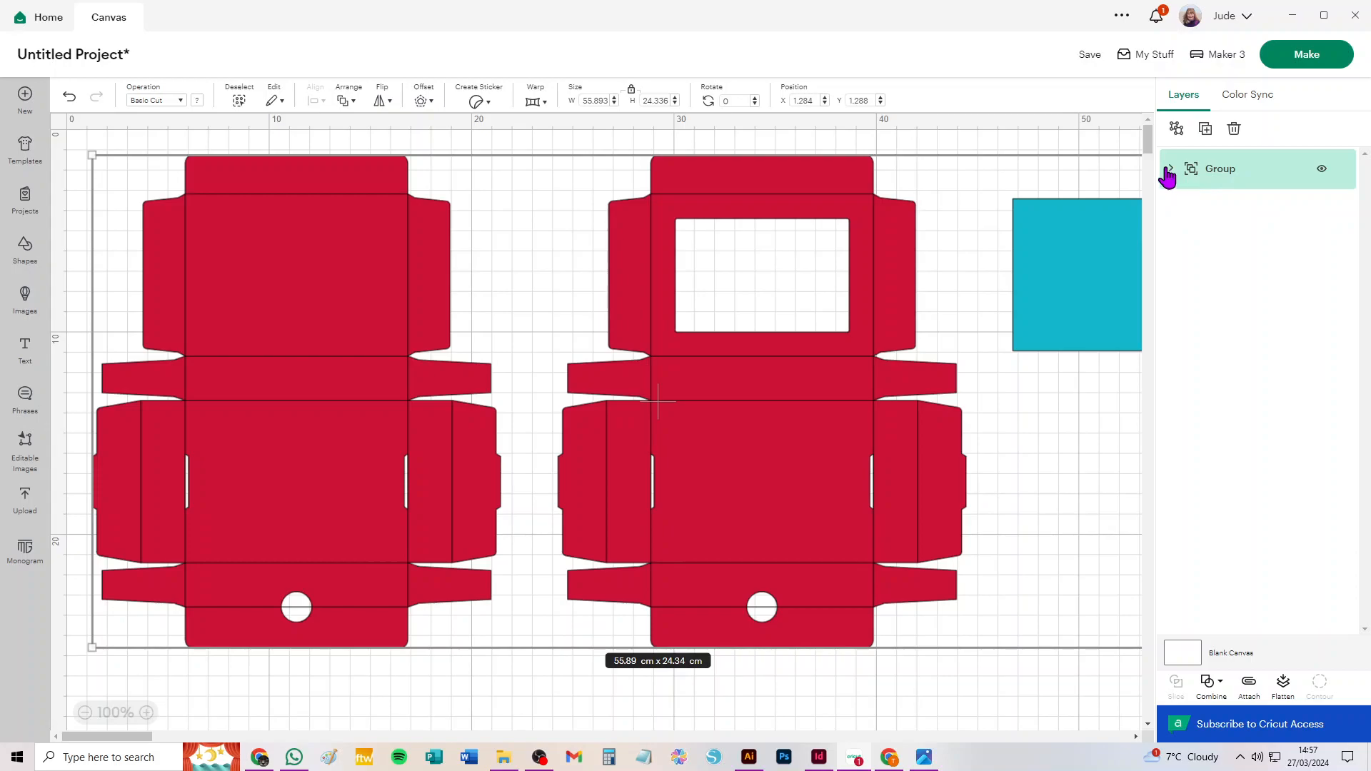
click(1175, 131)
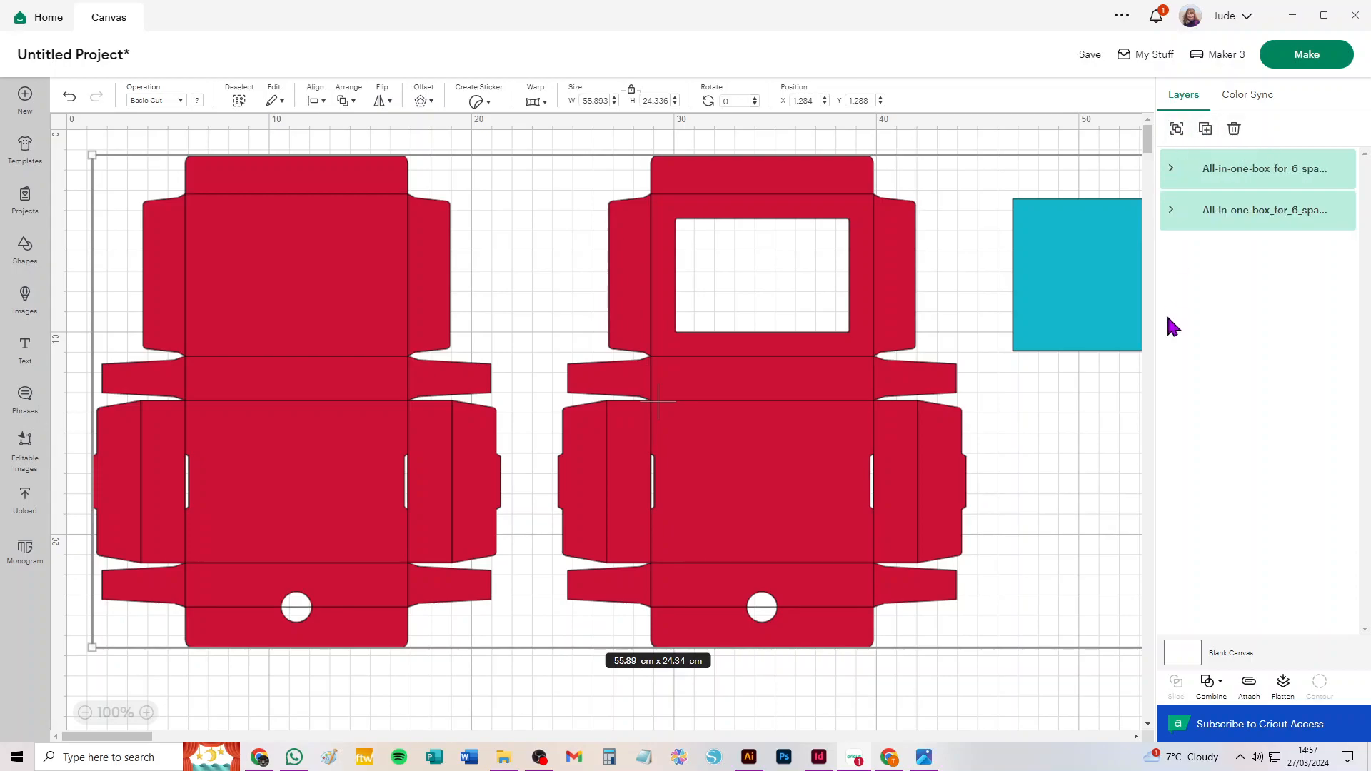
Step: Set the 6-space template's fold-line layer to the Score operation
click(1245, 164)
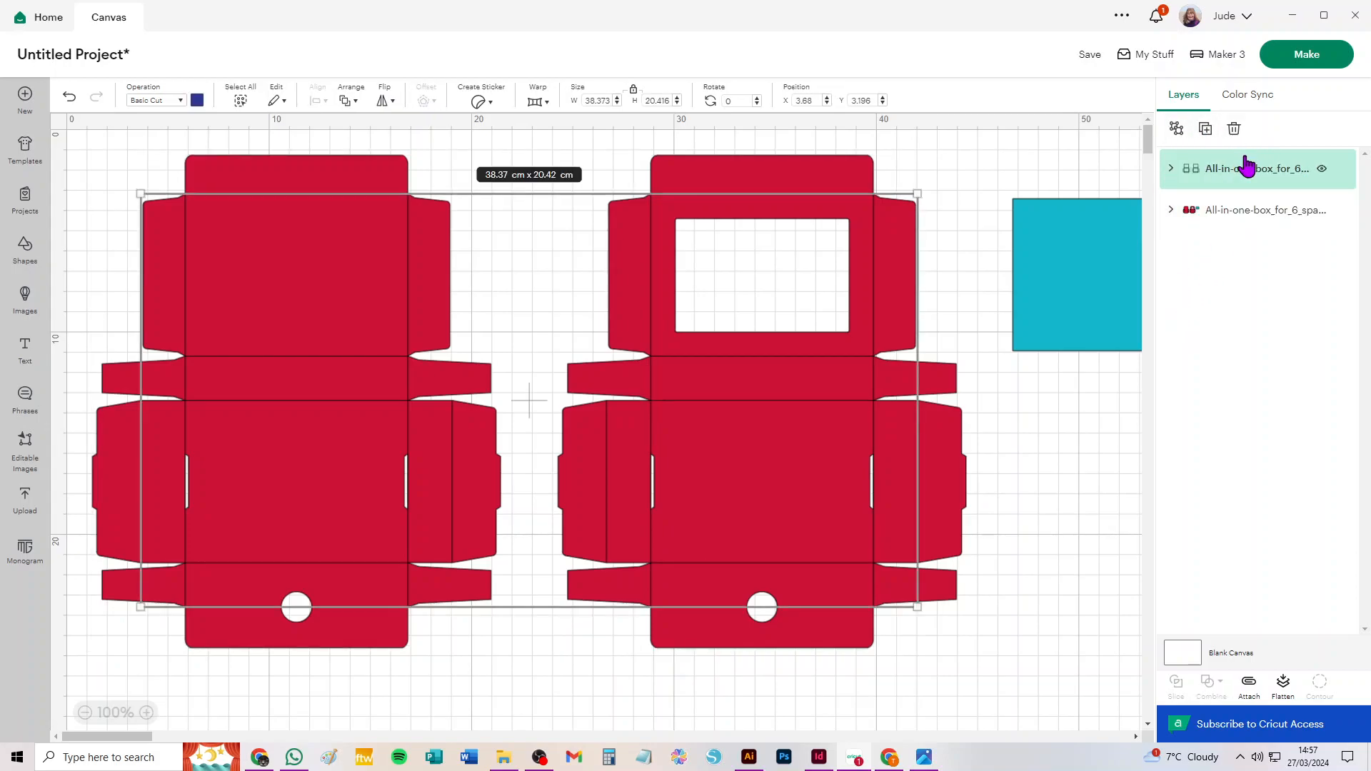
click(153, 102)
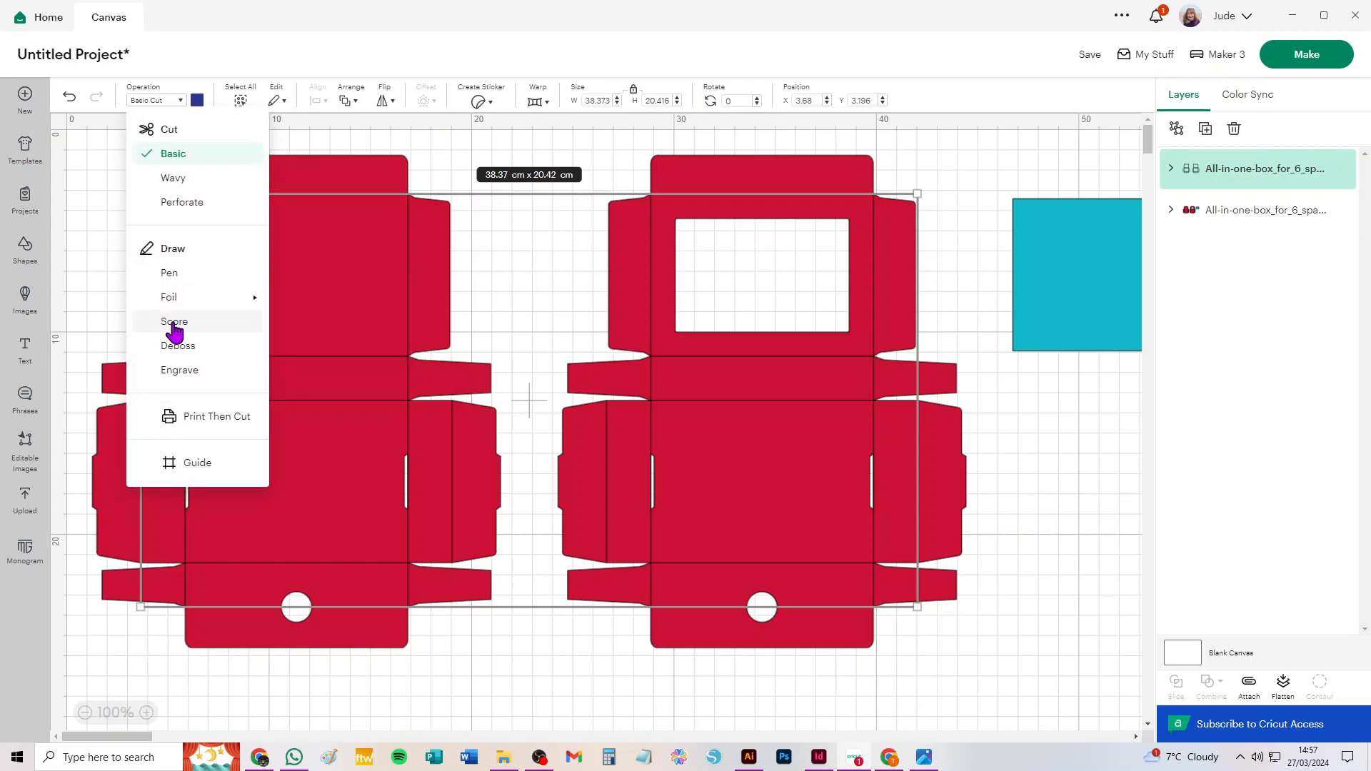
click(174, 322)
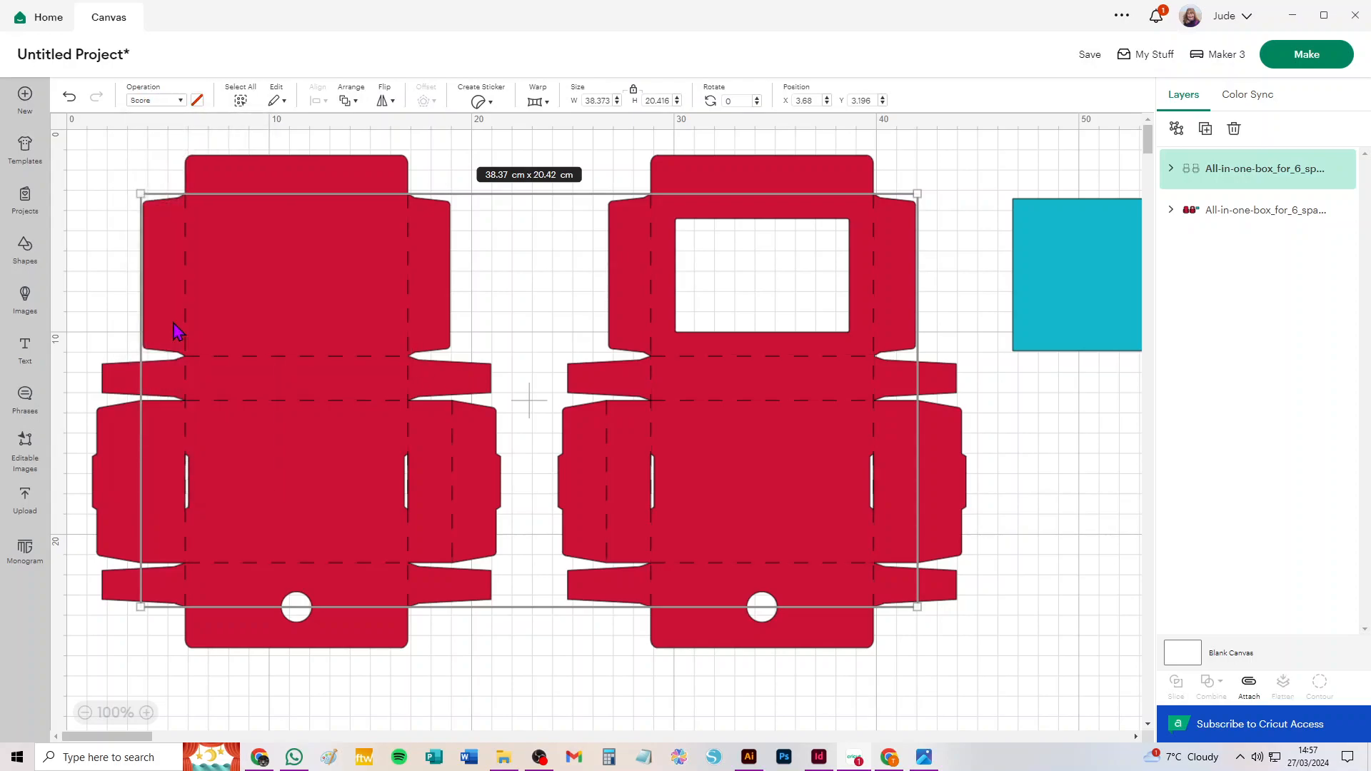
Step: Ungroup the score-line layer and the cut layer into separate pieces for each box
click(1175, 133)
click(1214, 263)
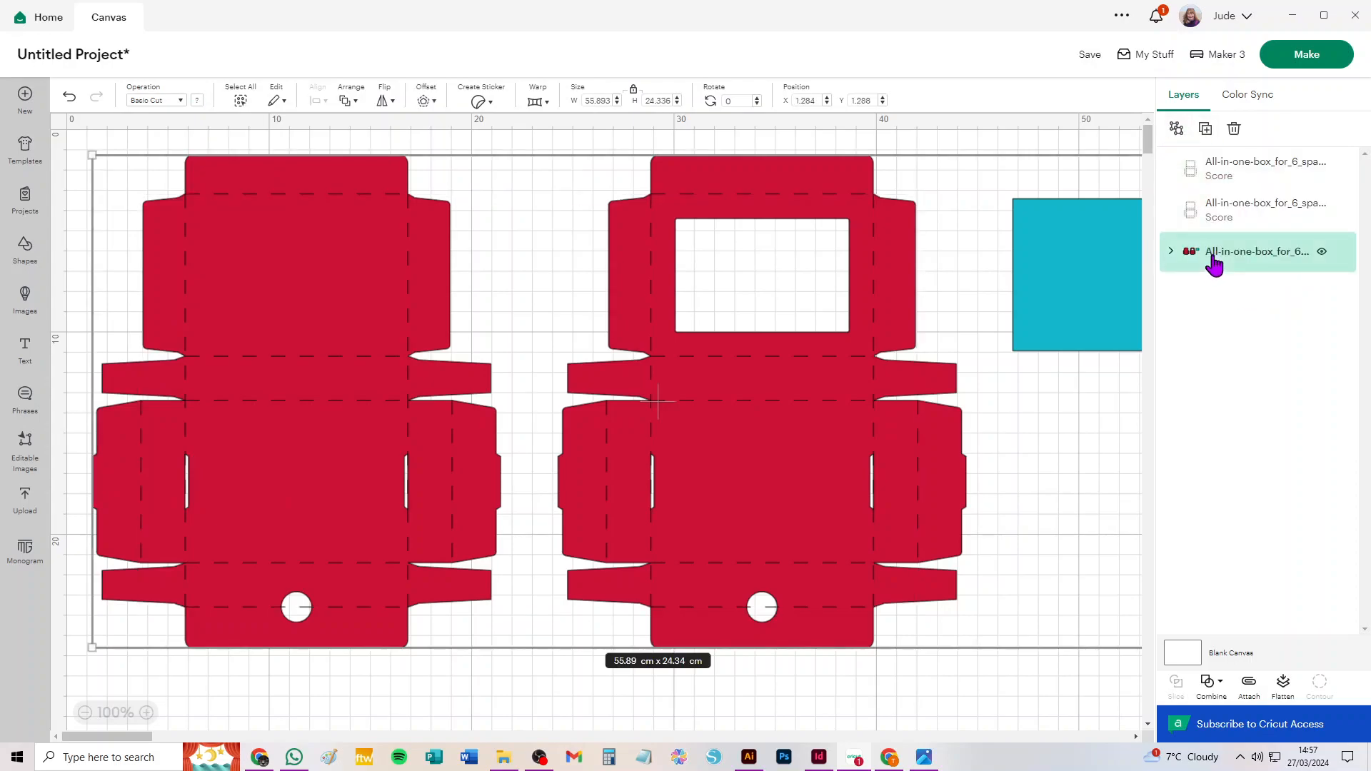
click(1175, 130)
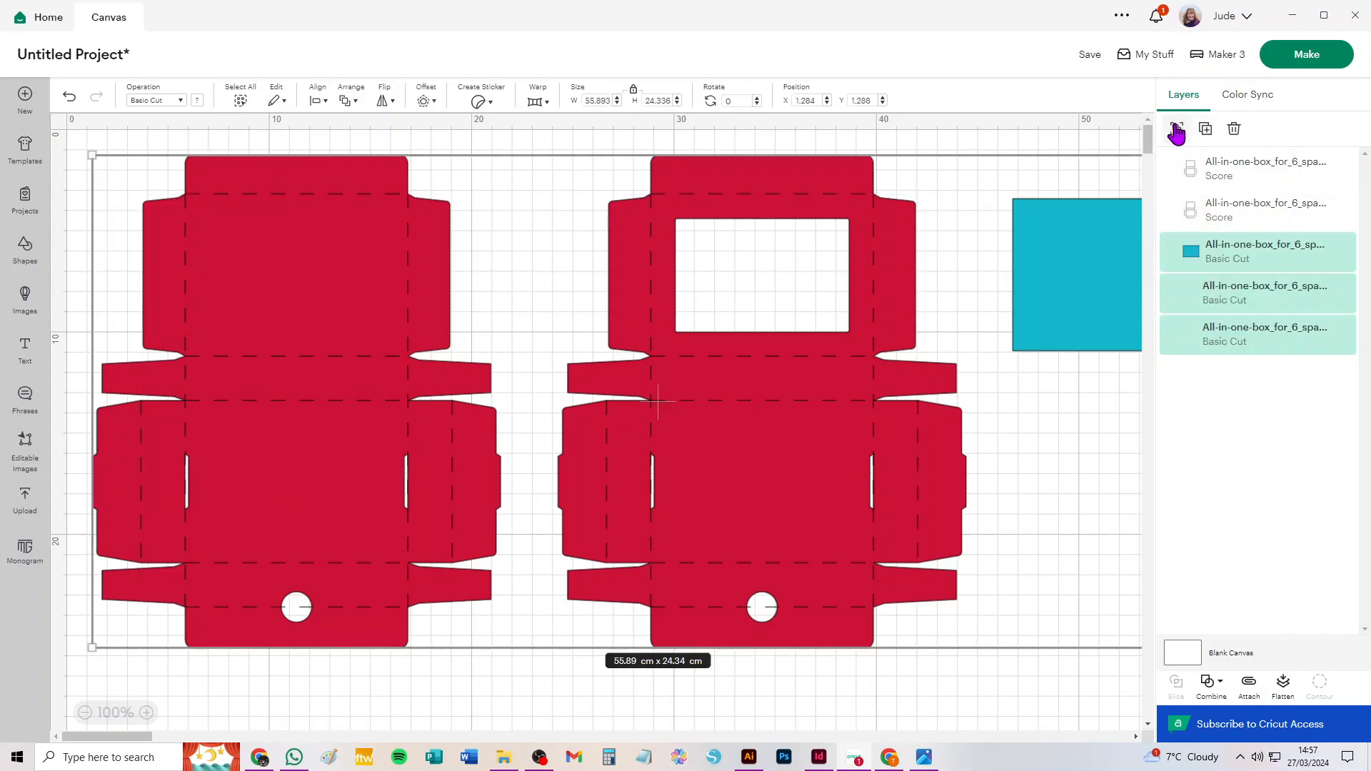
Step: Attach the score lines to the cut shape of the solid-lid box and, separately, of the window-lid box
drag(501, 684, 207, 214)
drag(409, 577, 80, 120)
click(1248, 691)
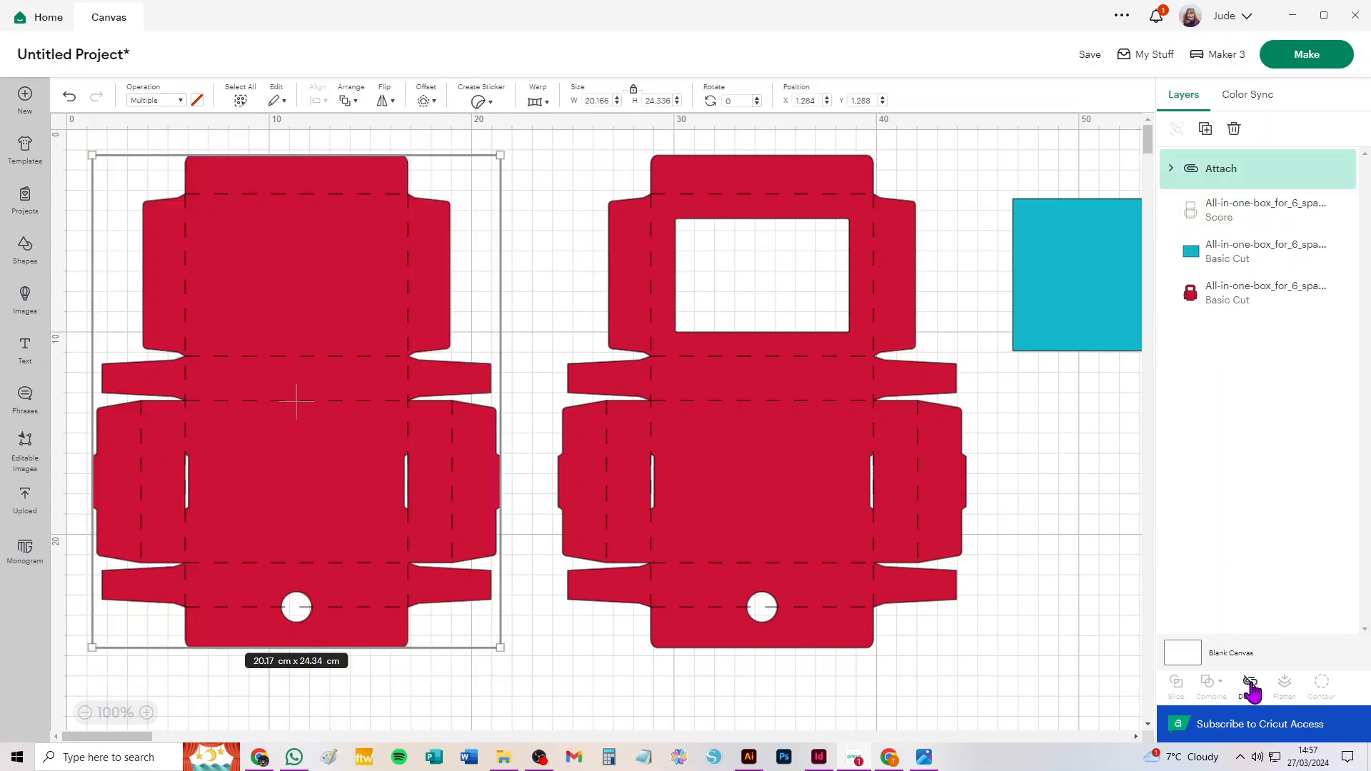
drag(551, 675, 1012, 131)
click(1248, 691)
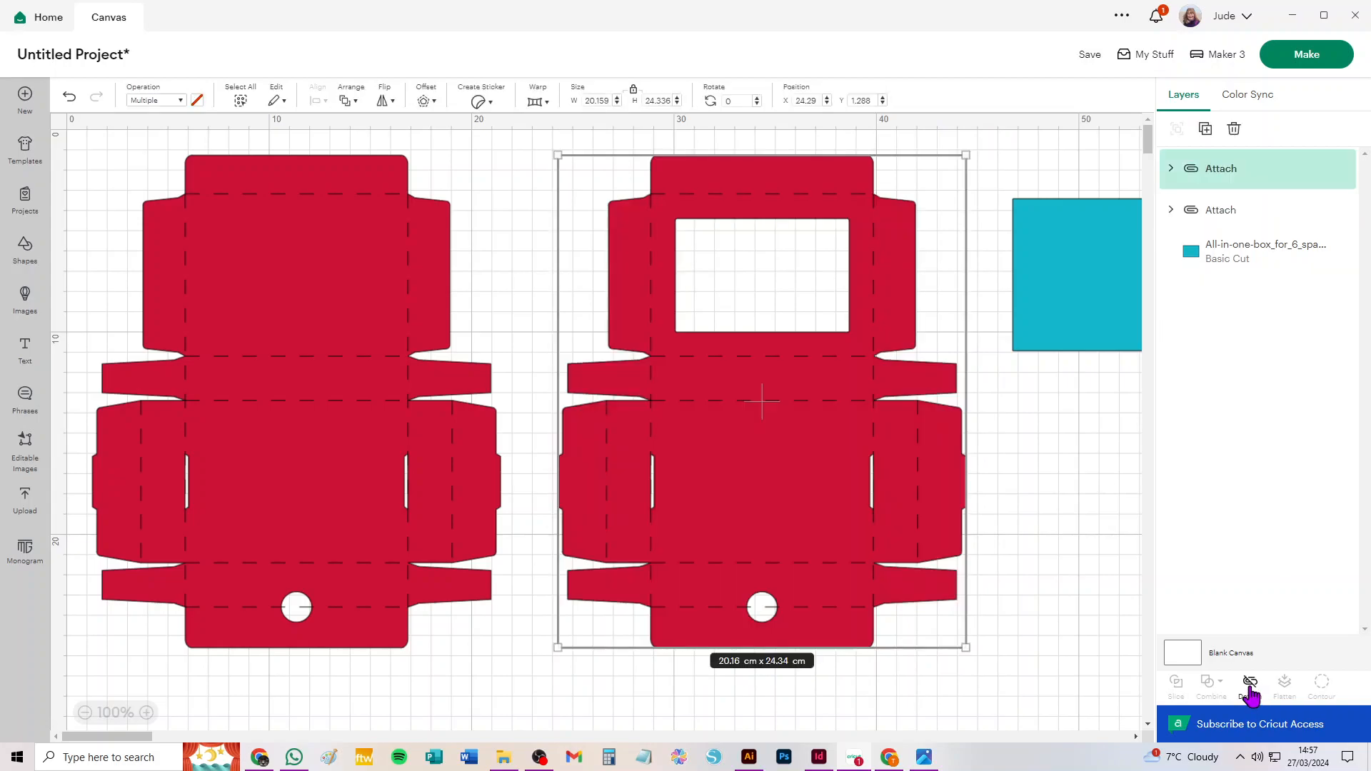
Step: Delete the 6-space solid-lid box and send the window-lid box and its window panel to mat preparation
click(345, 482)
key(Delete)
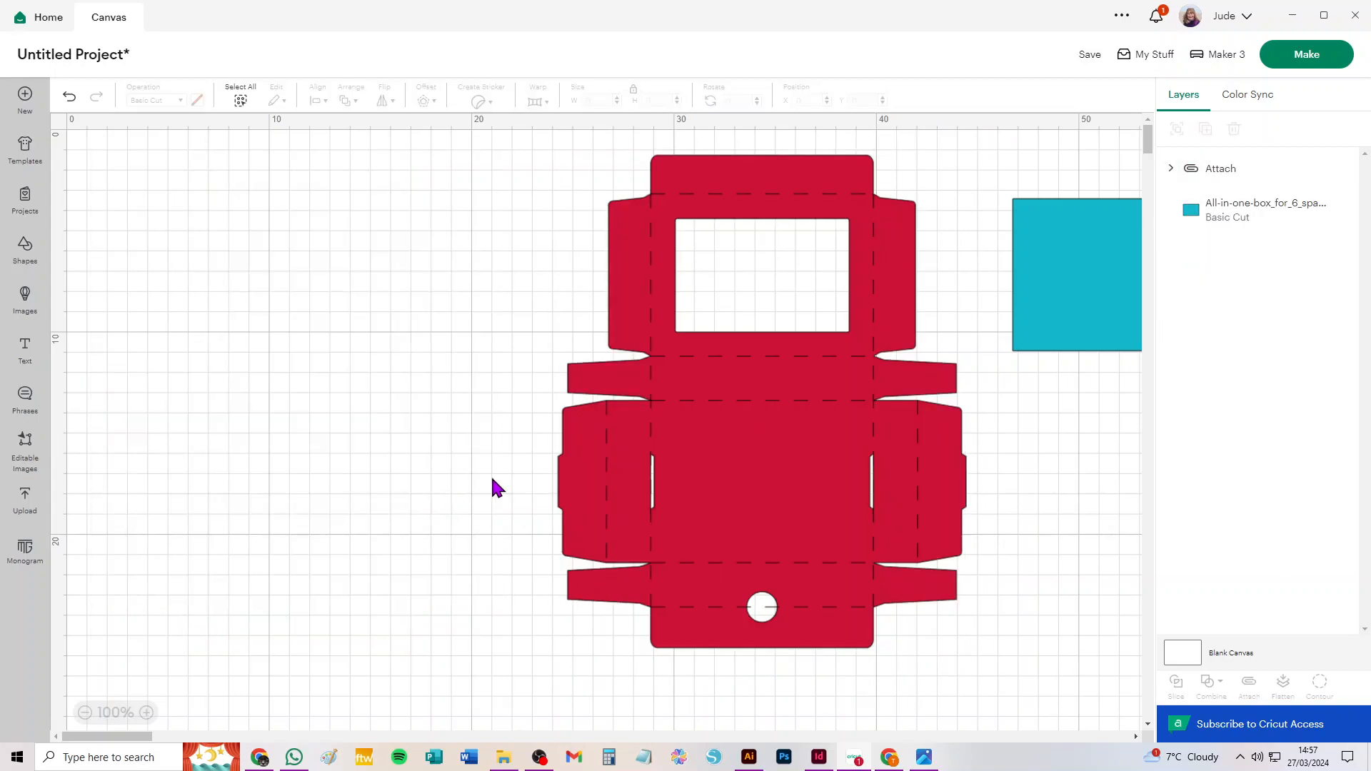
click(1307, 55)
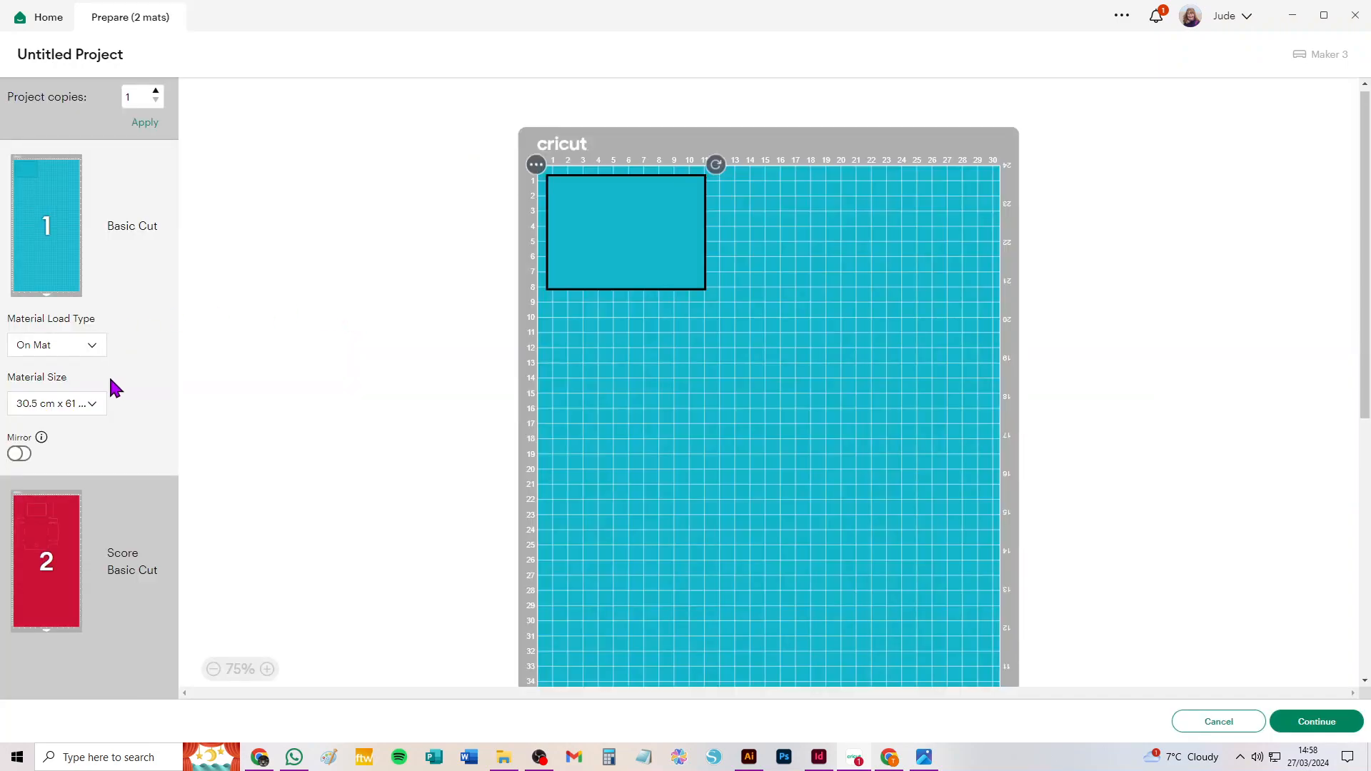
Step: Set the window panel mat's material size to 21 cm x 29.7 cm (A4), and cancel the mat preparation
click(58, 404)
click(72, 507)
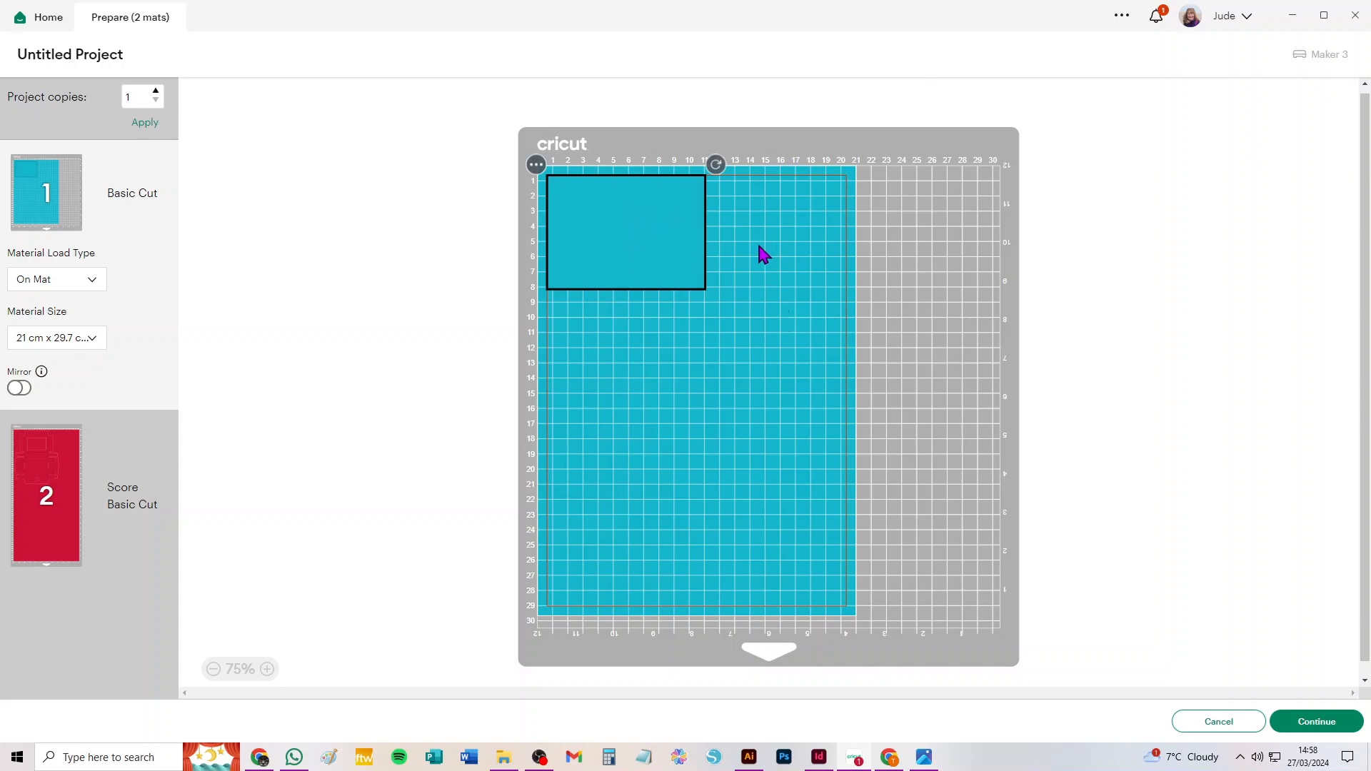
click(1226, 721)
Step: Move the blue window panel to the empty area beside the box and paste four copies of it
drag(1069, 240, 187, 217)
key(ctrl+c)
key(ctrl+v)
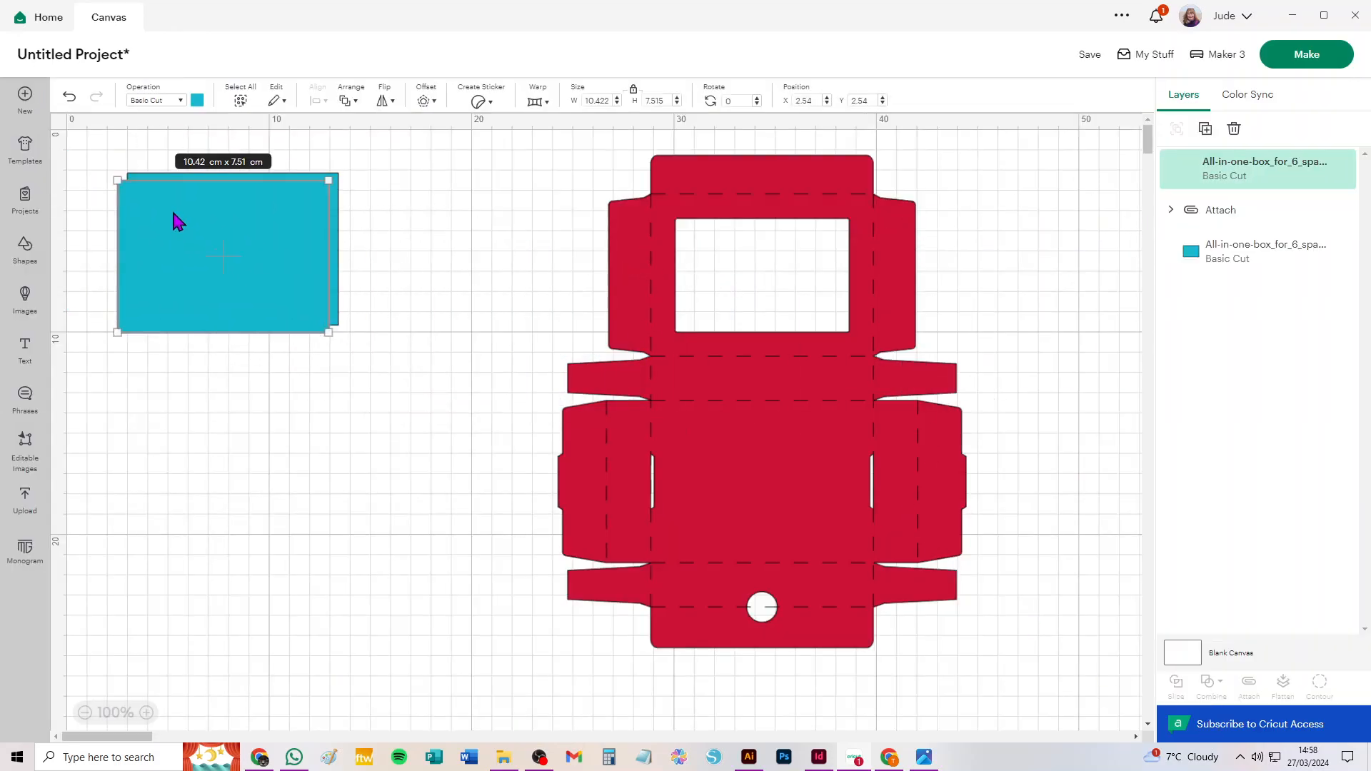
key(ctrl+v)
key(ctrl+v)
key(ctrl+v)
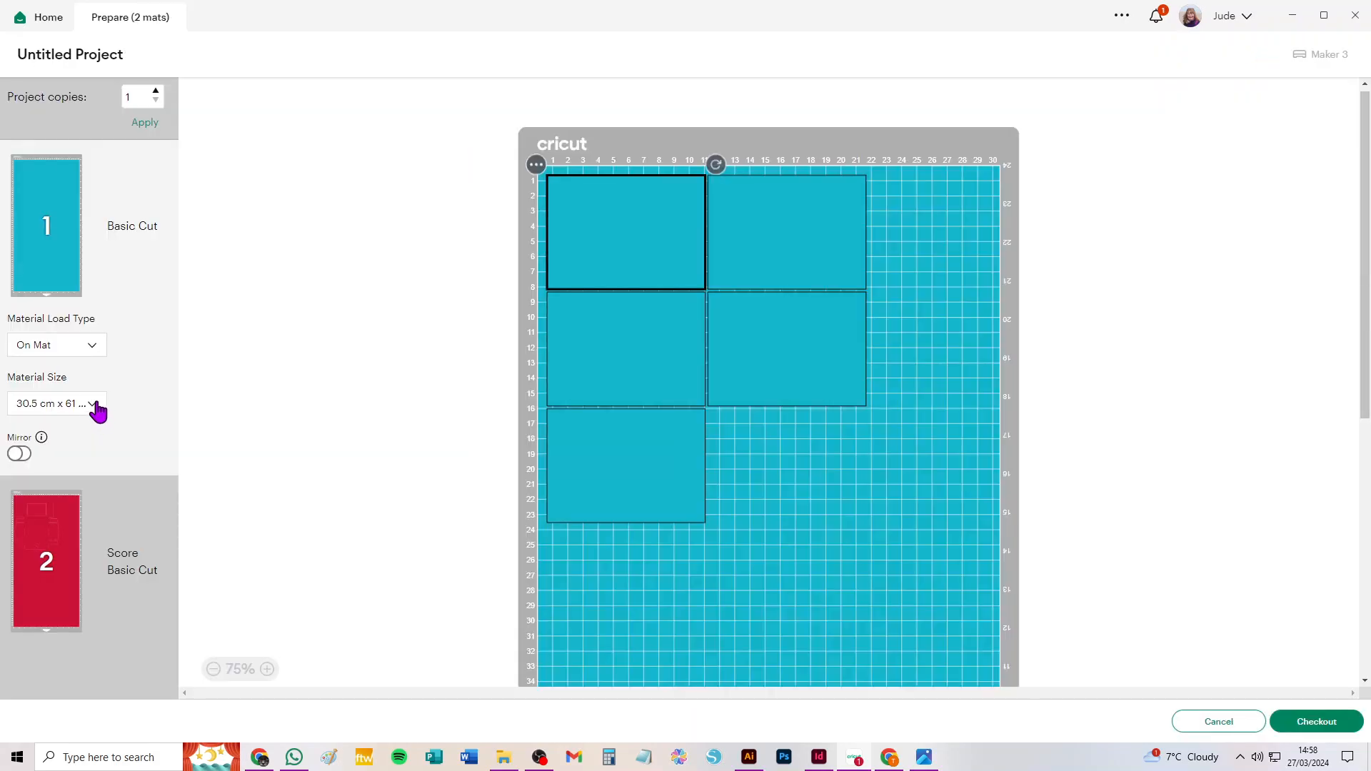
Step: In mat preparation, set the window panels' mat to 21 cm x 29.7 cm (A4), and place one panel upright beside the other two
click(54, 403)
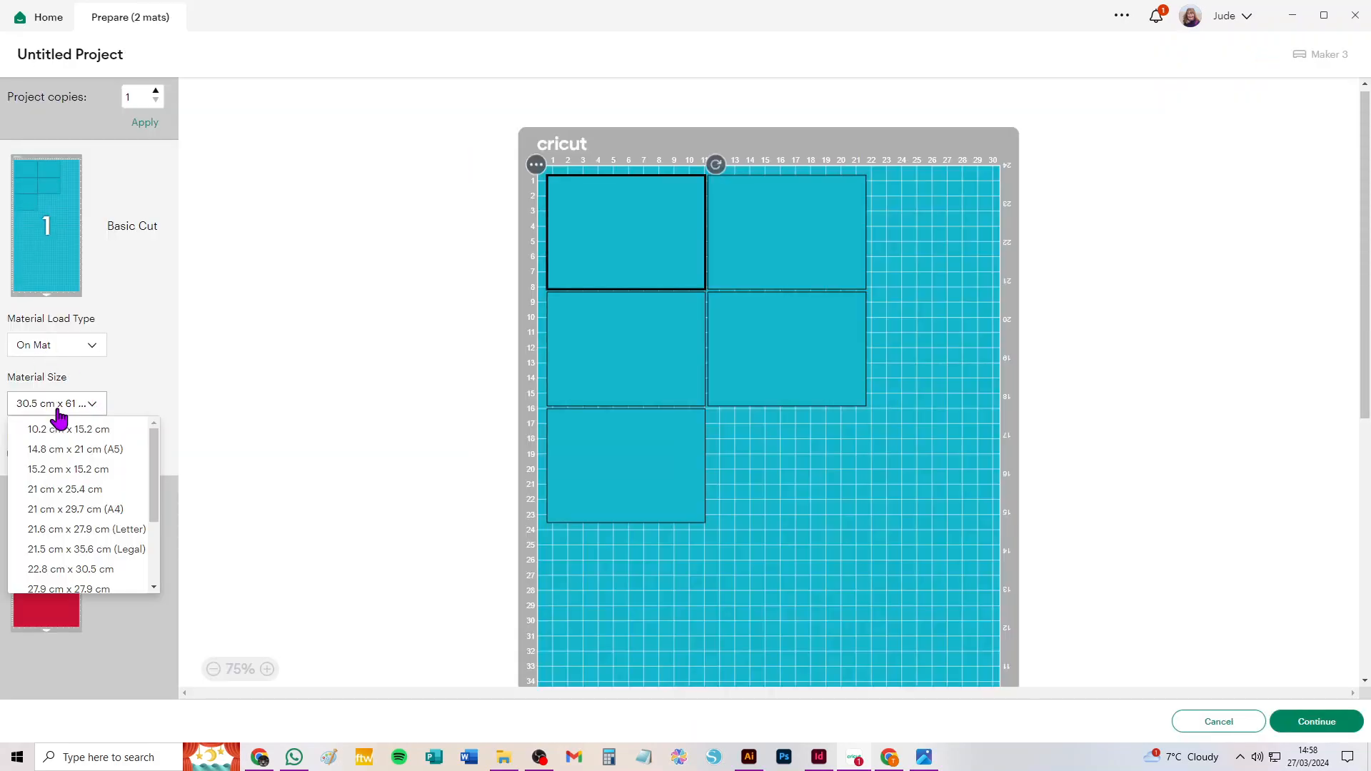
click(56, 509)
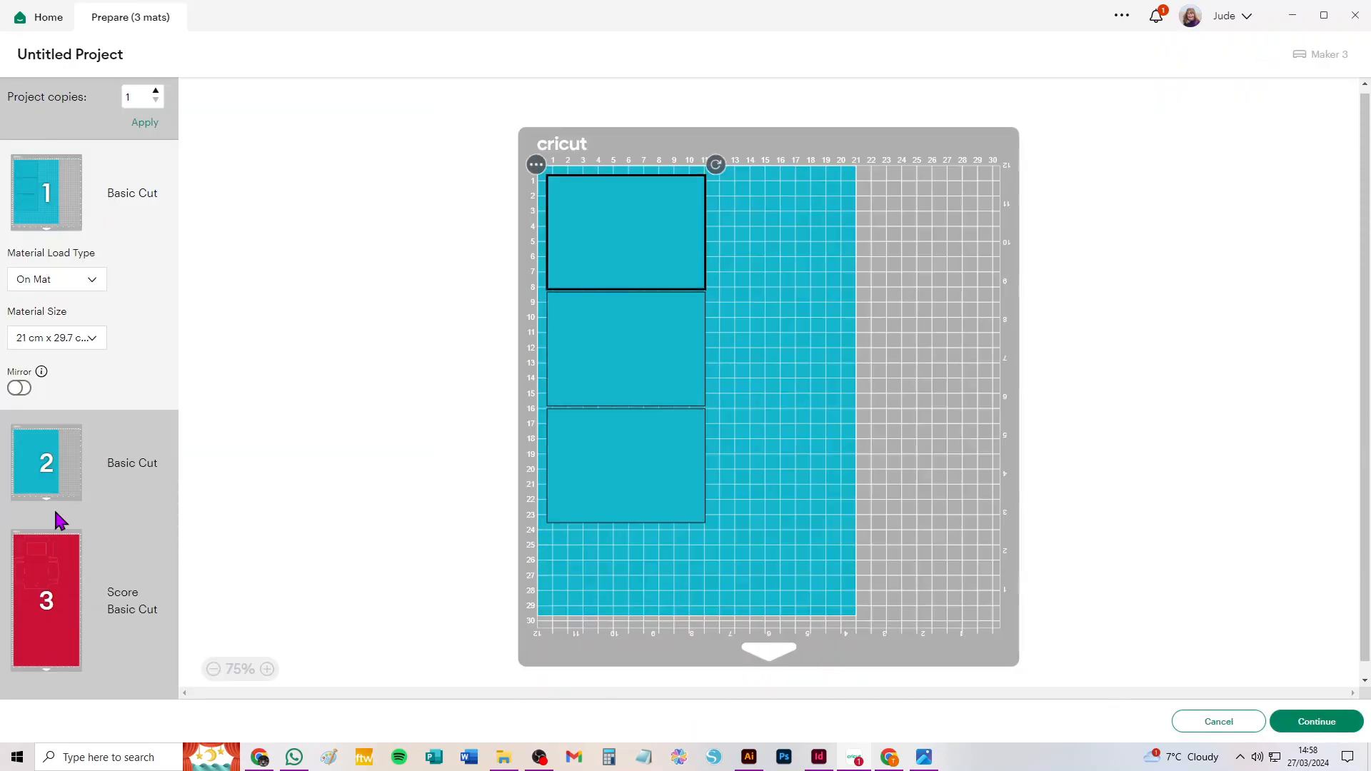
click(640, 480)
drag(716, 402, 700, 566)
drag(609, 484, 864, 236)
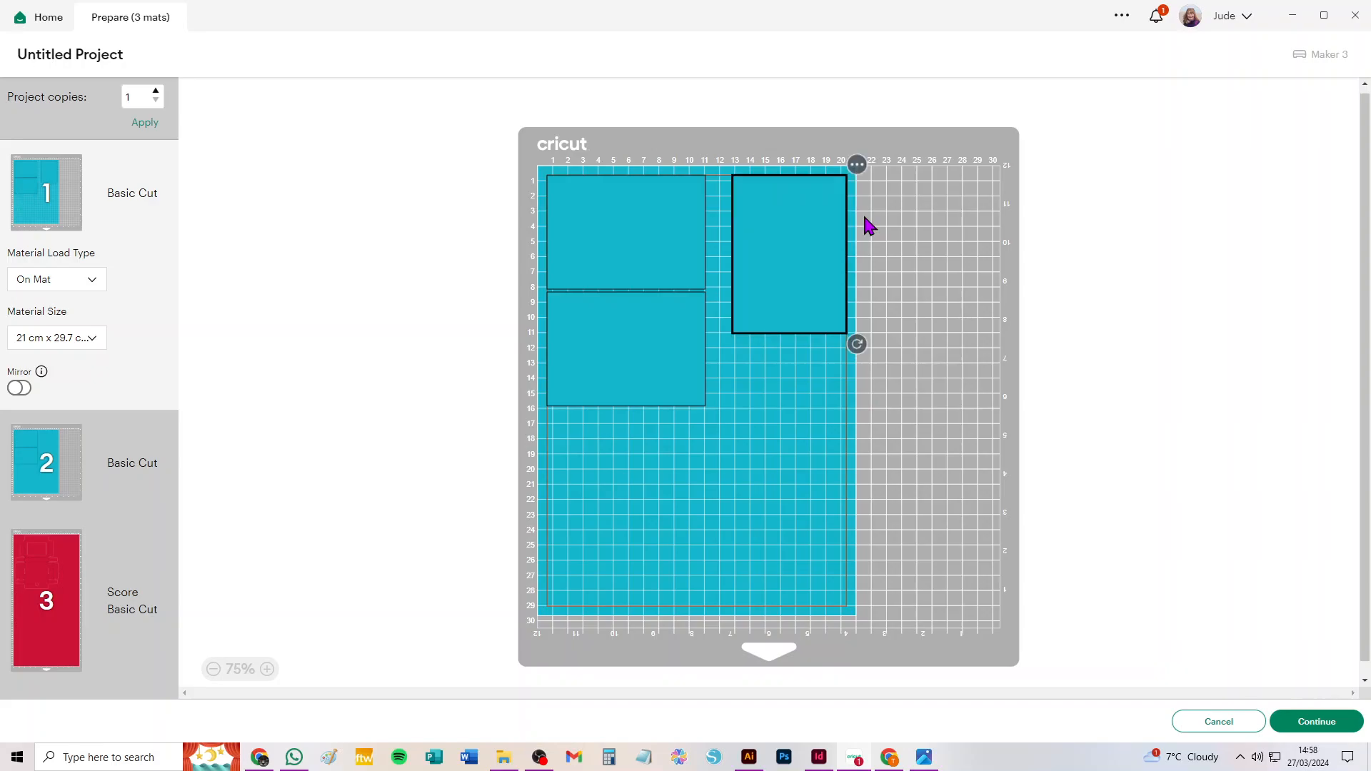
Step: Move both window panels from the second mat onto the first mat
click(26, 459)
click(567, 195)
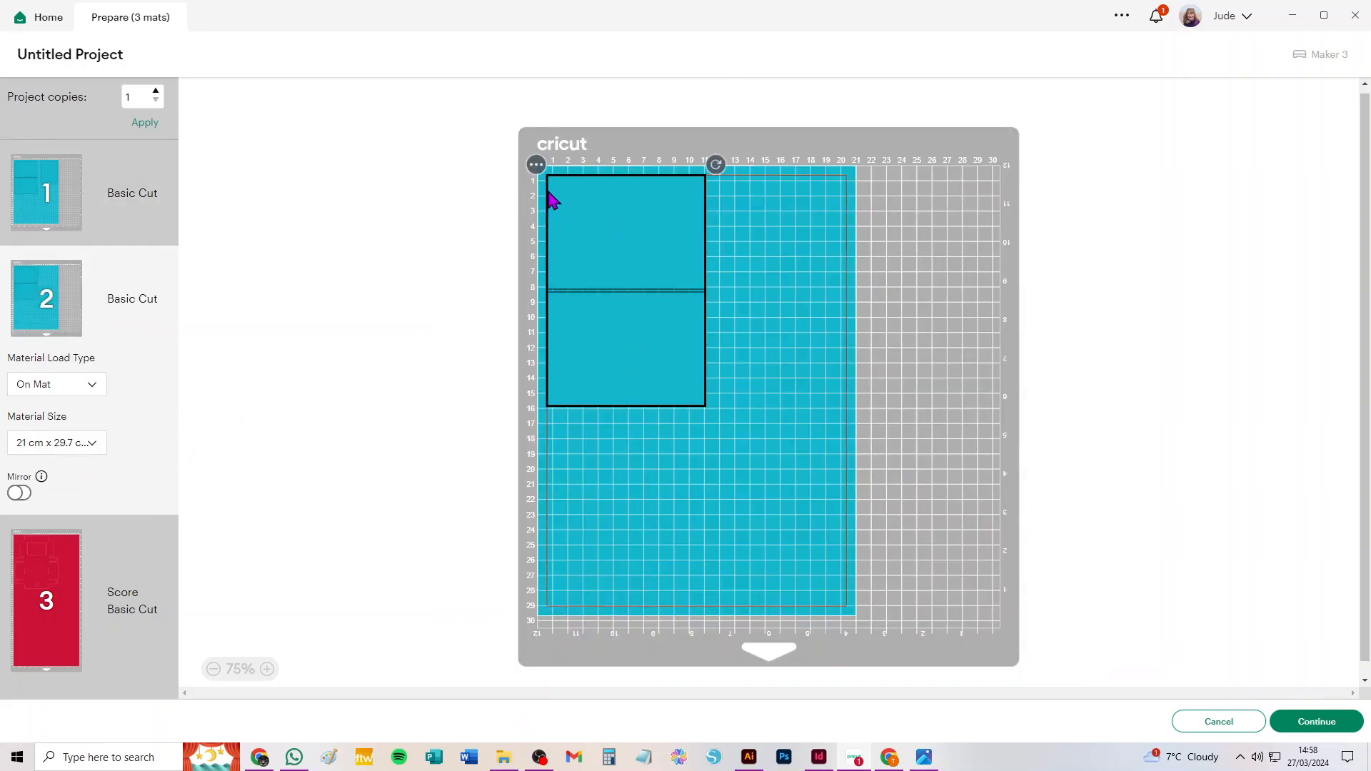
click(536, 165)
click(525, 197)
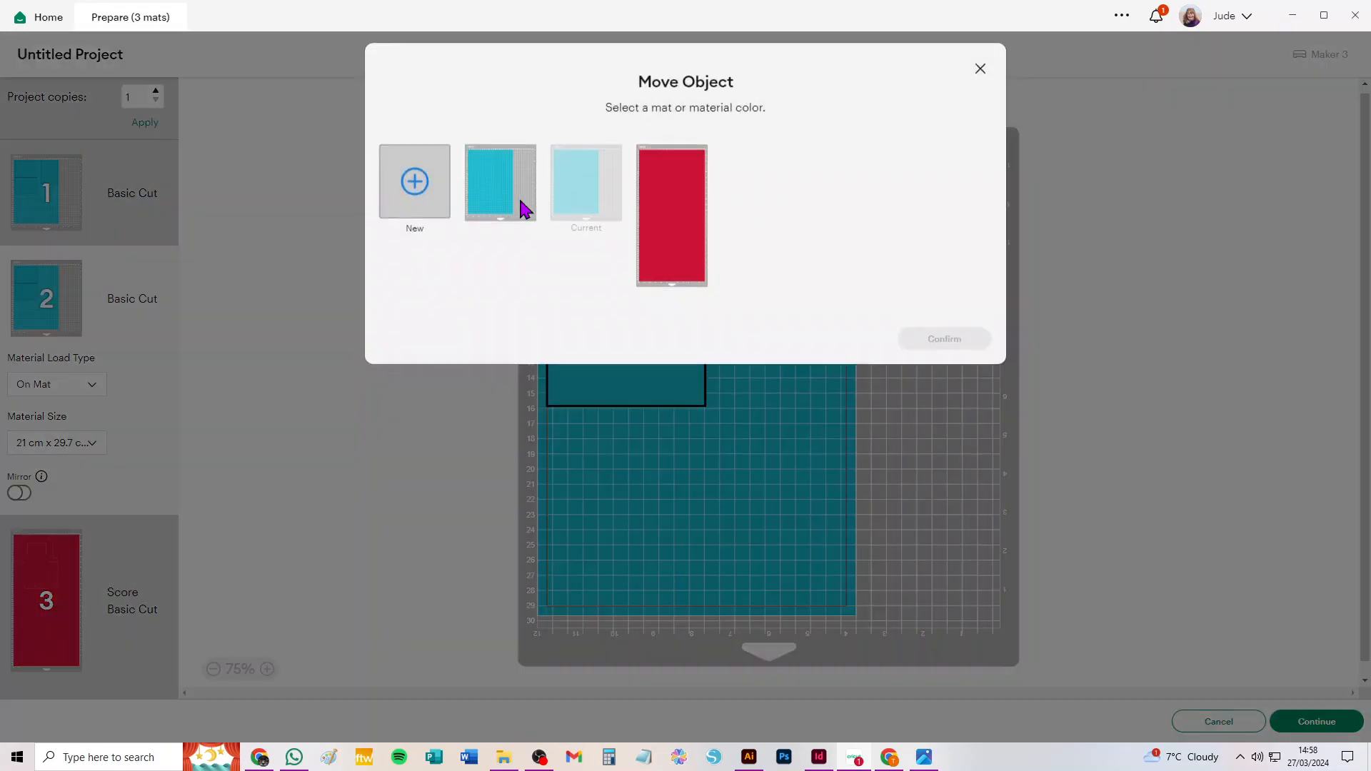
click(487, 221)
click(928, 354)
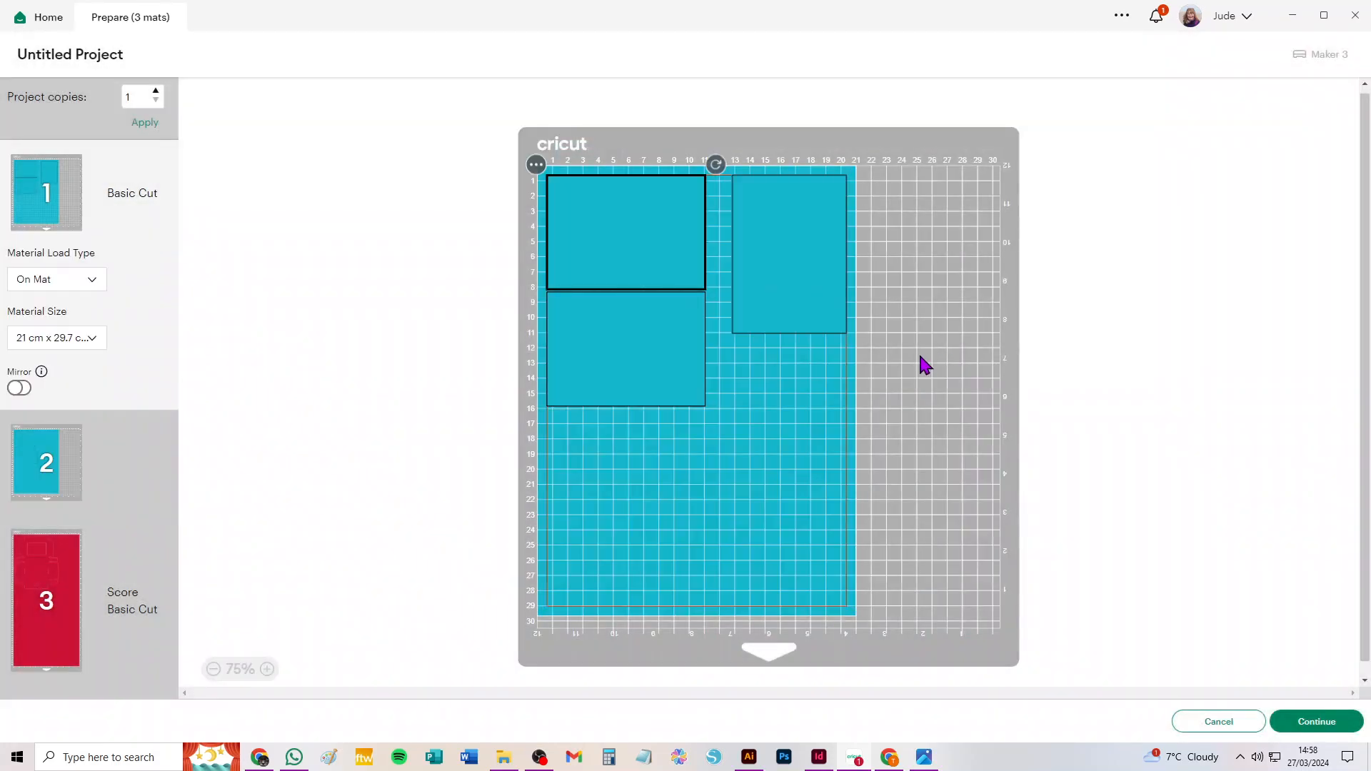
Step: Arrange the five window panels on the first mat without overlap, as three horizontal panels beside two upright ones
drag(602, 220, 593, 477)
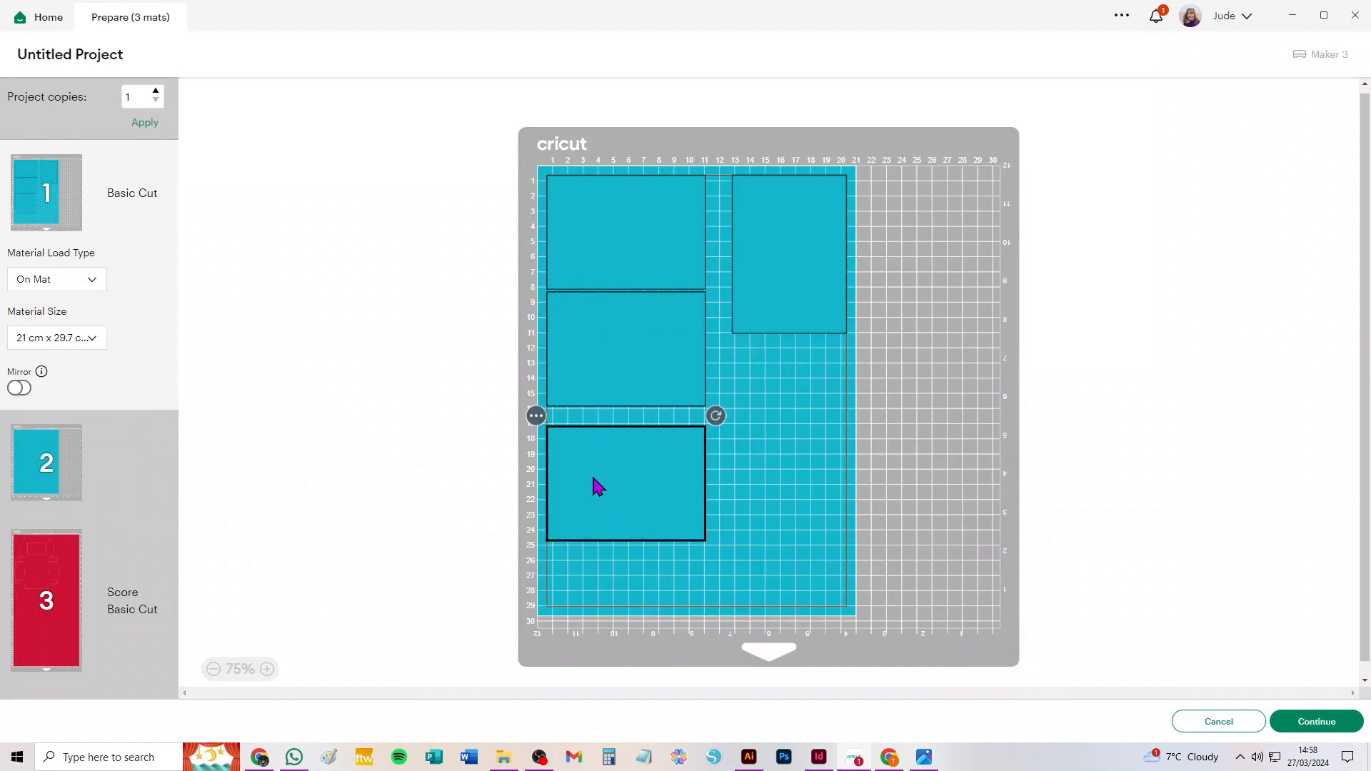
drag(646, 217, 679, 286)
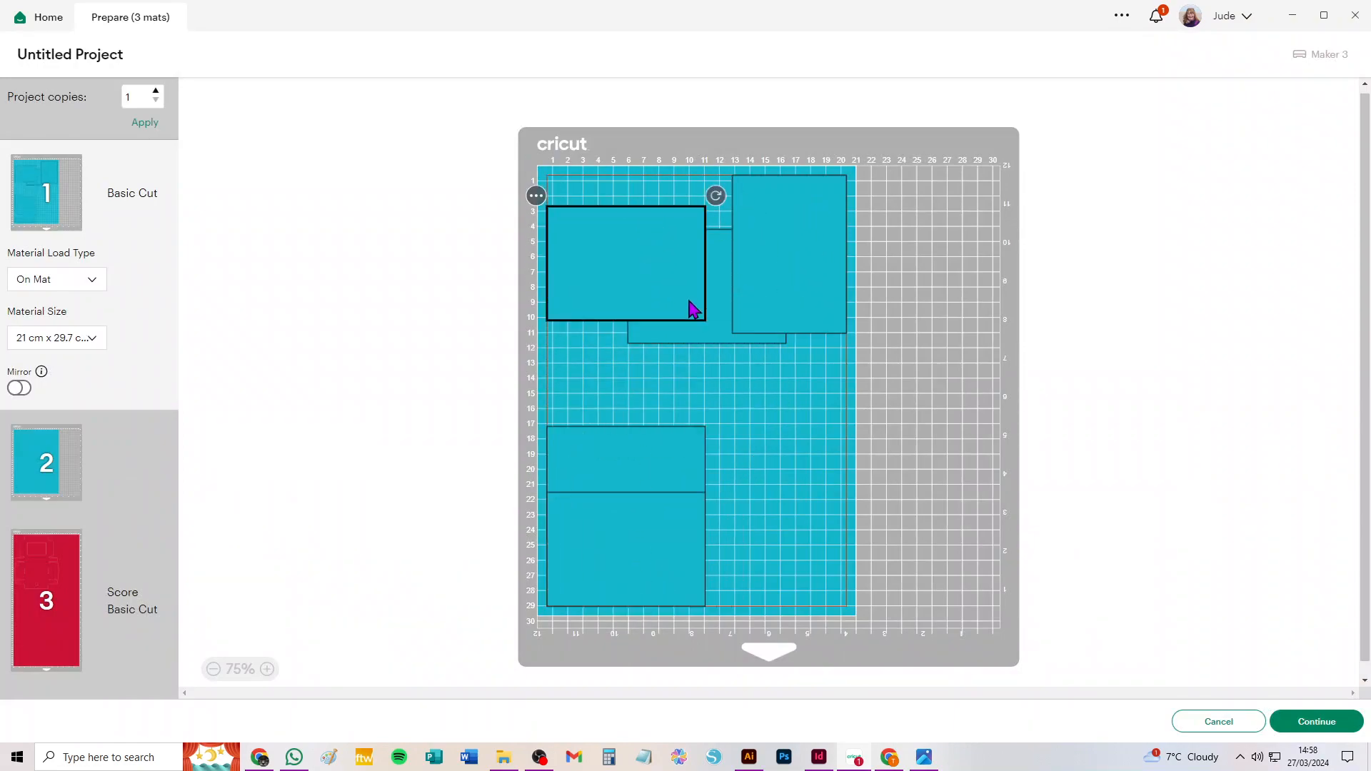
drag(719, 334, 781, 416)
drag(660, 268, 591, 193)
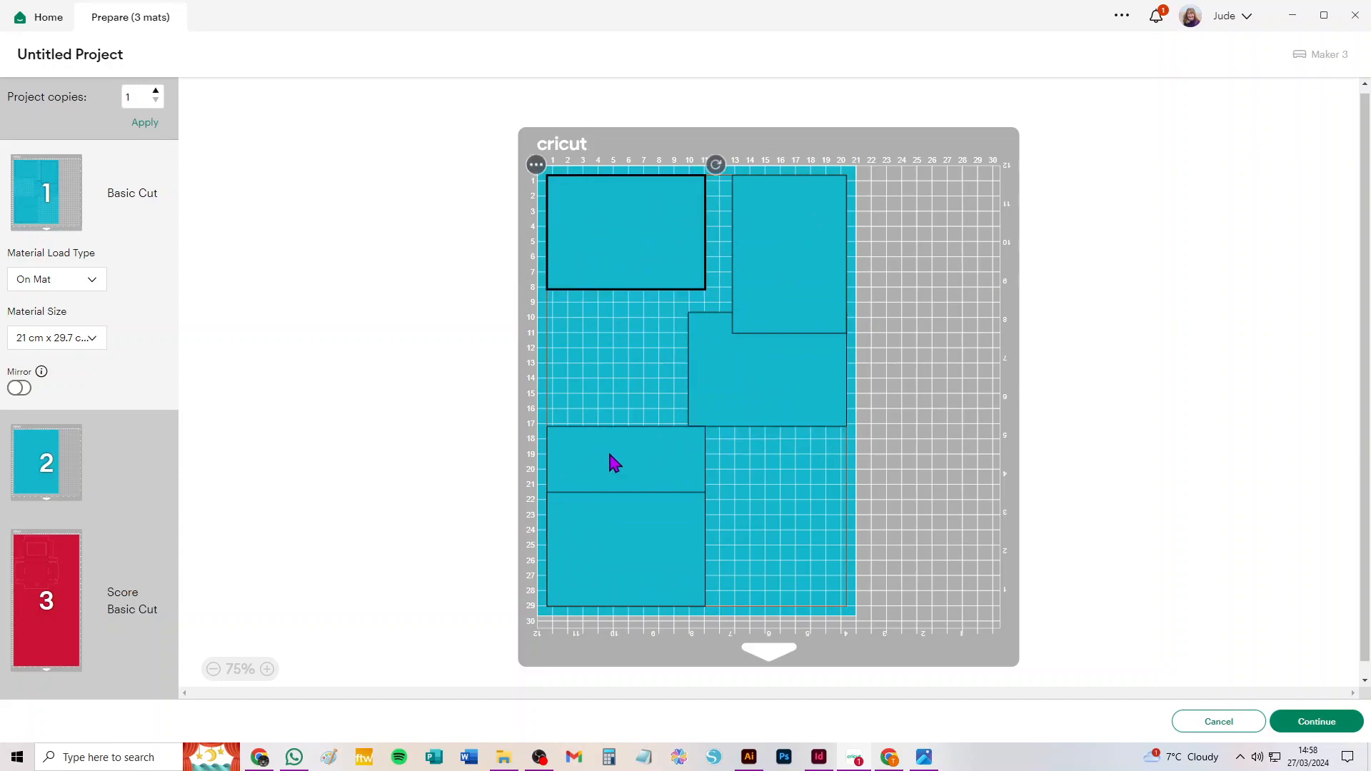
drag(614, 467, 597, 336)
drag(629, 537, 614, 475)
drag(795, 370, 726, 489)
drag(791, 418, 590, 331)
drag(740, 476, 816, 414)
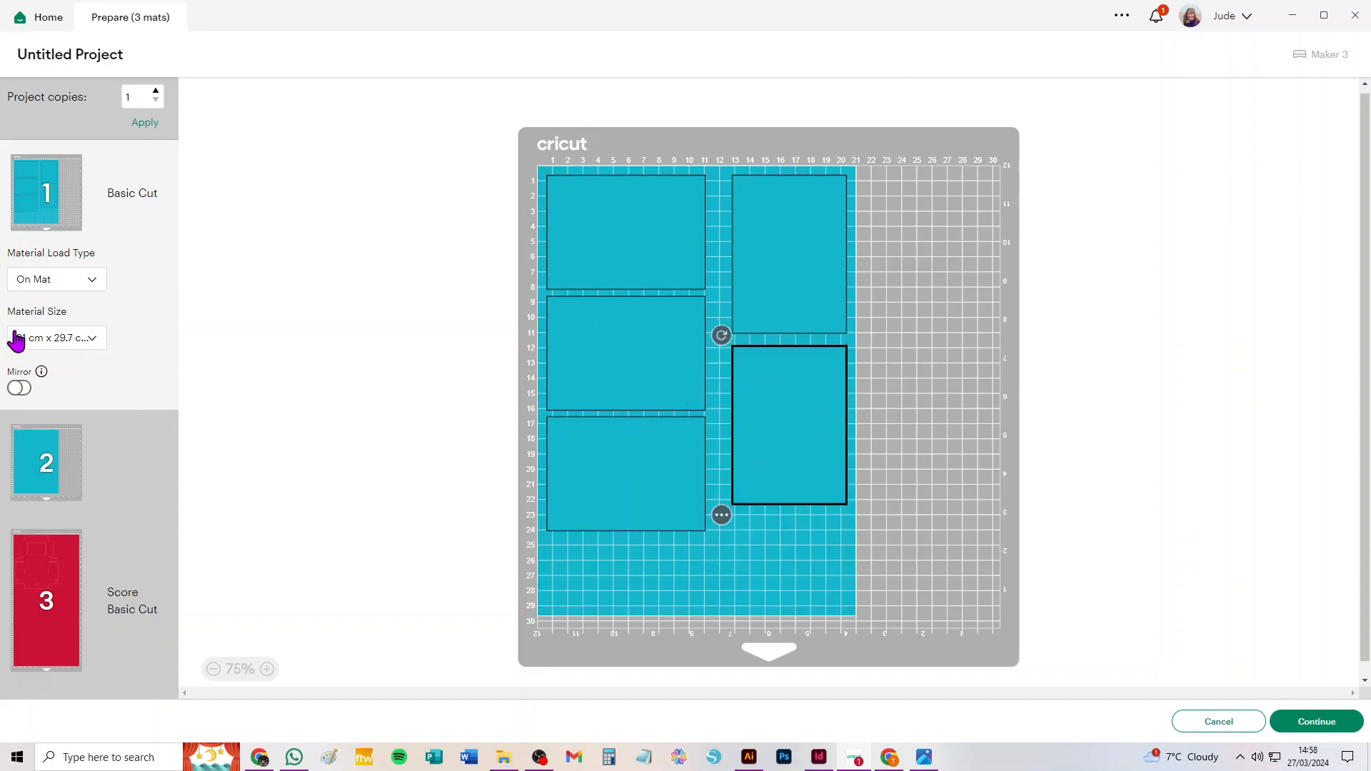
Step: Set the window-lid box mat's material size to 21.6 cm x 27.9 cm (Letter), and cancel the mat preparation
click(75, 340)
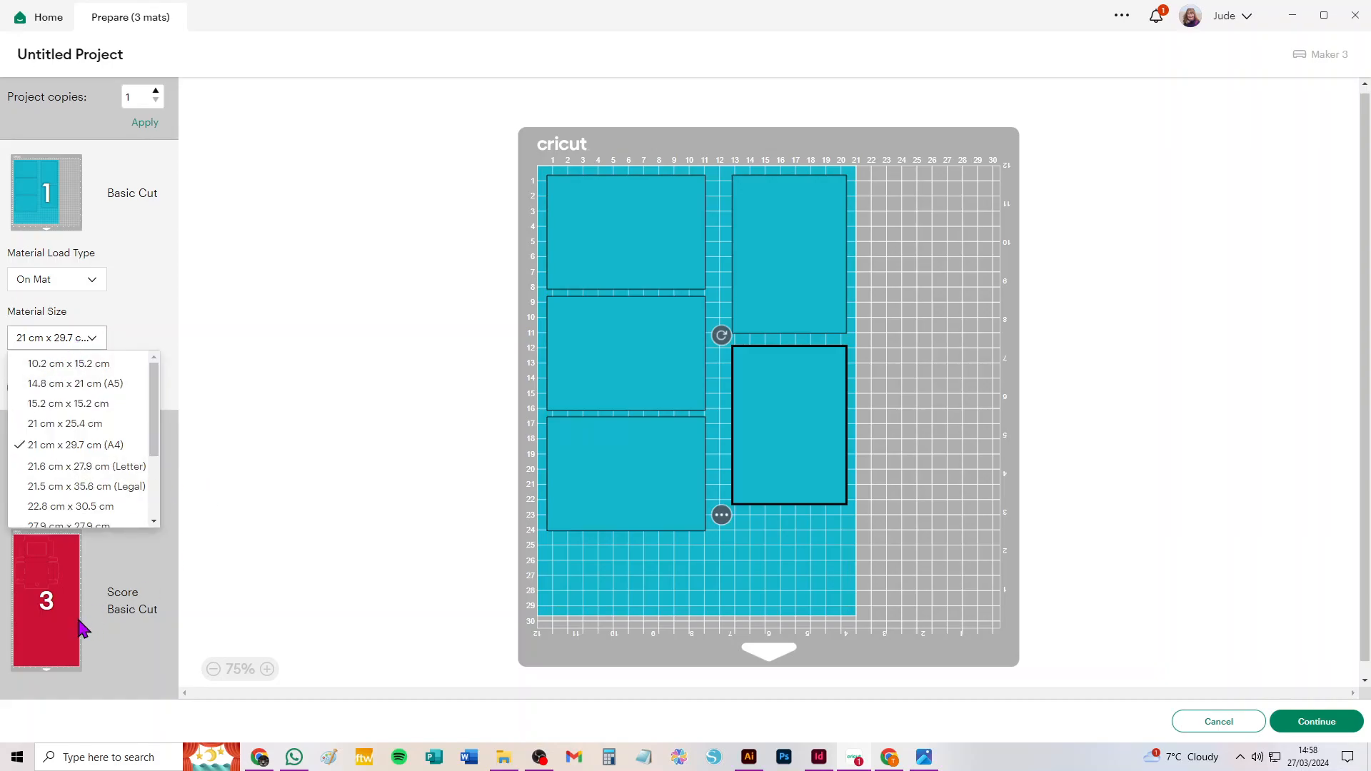
click(35, 611)
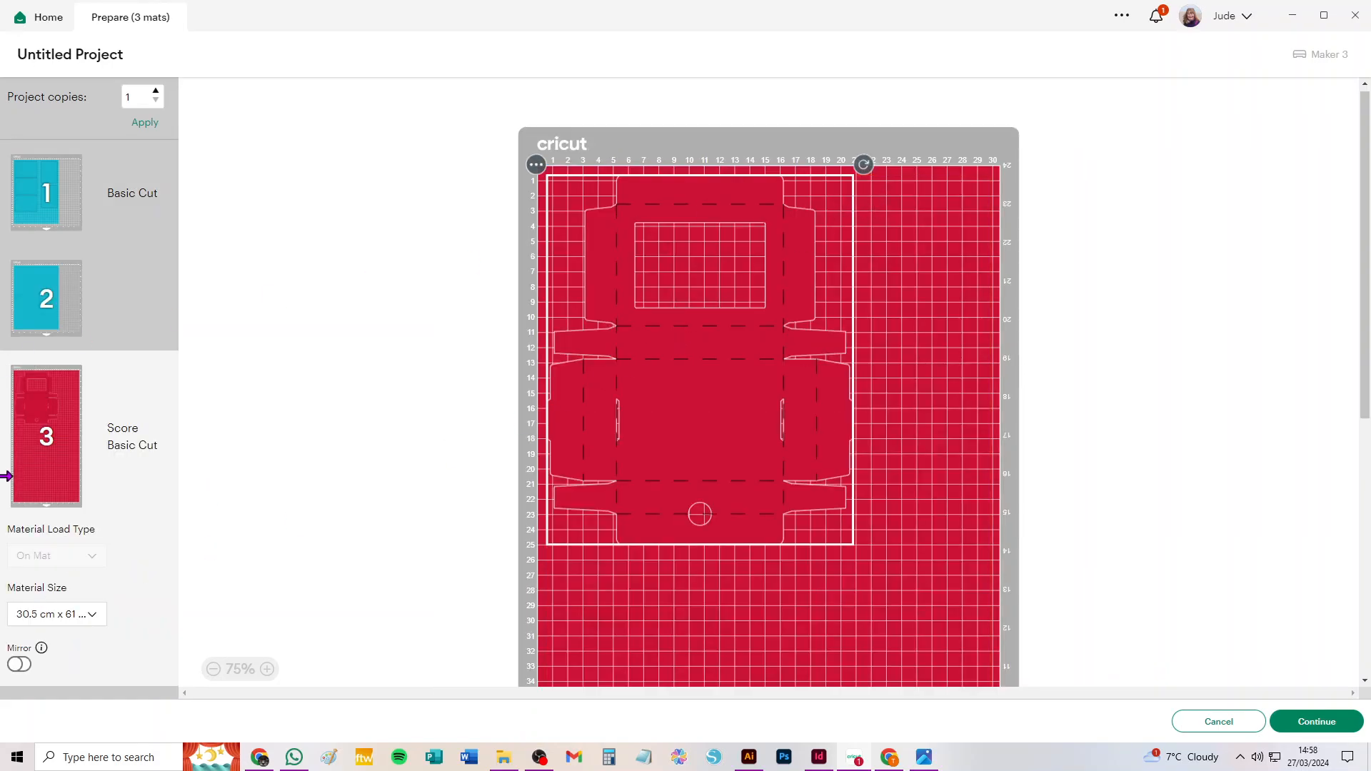
click(67, 620)
click(70, 641)
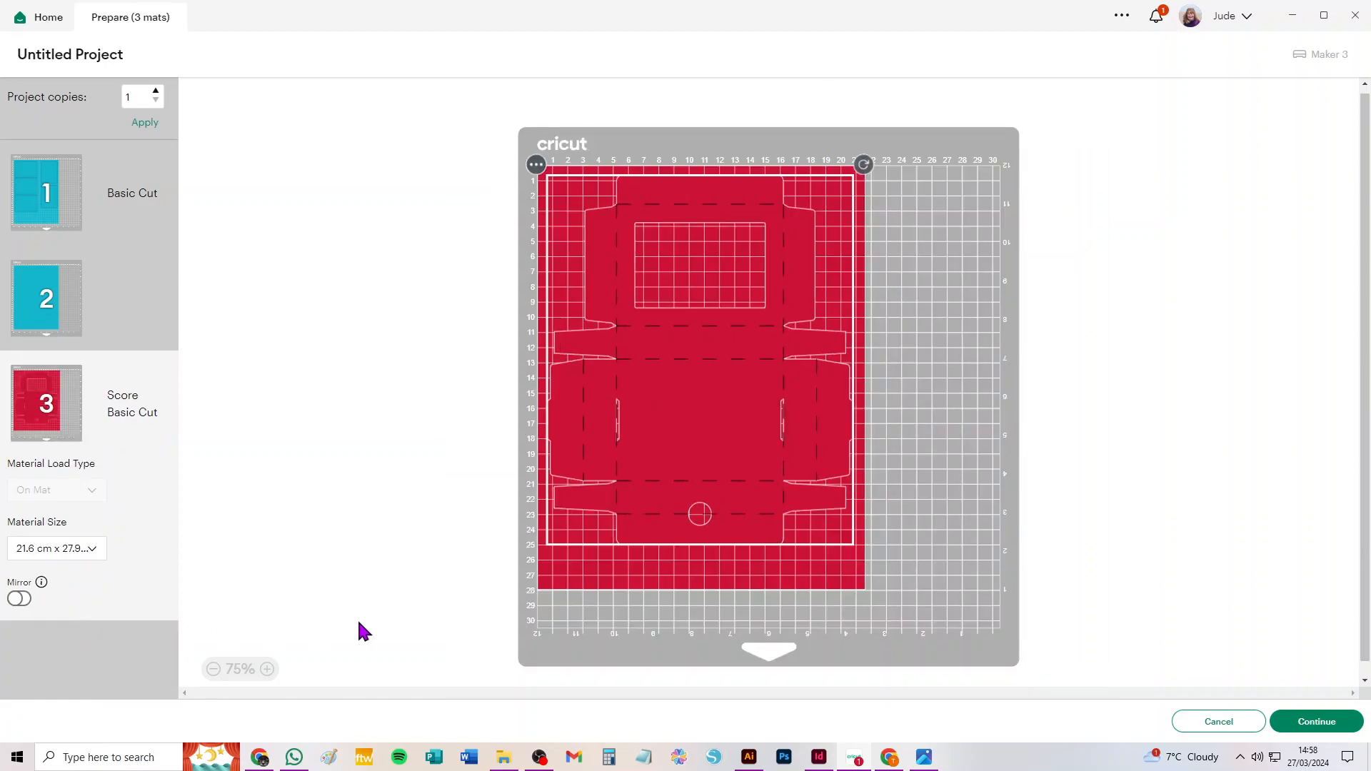
click(85, 548)
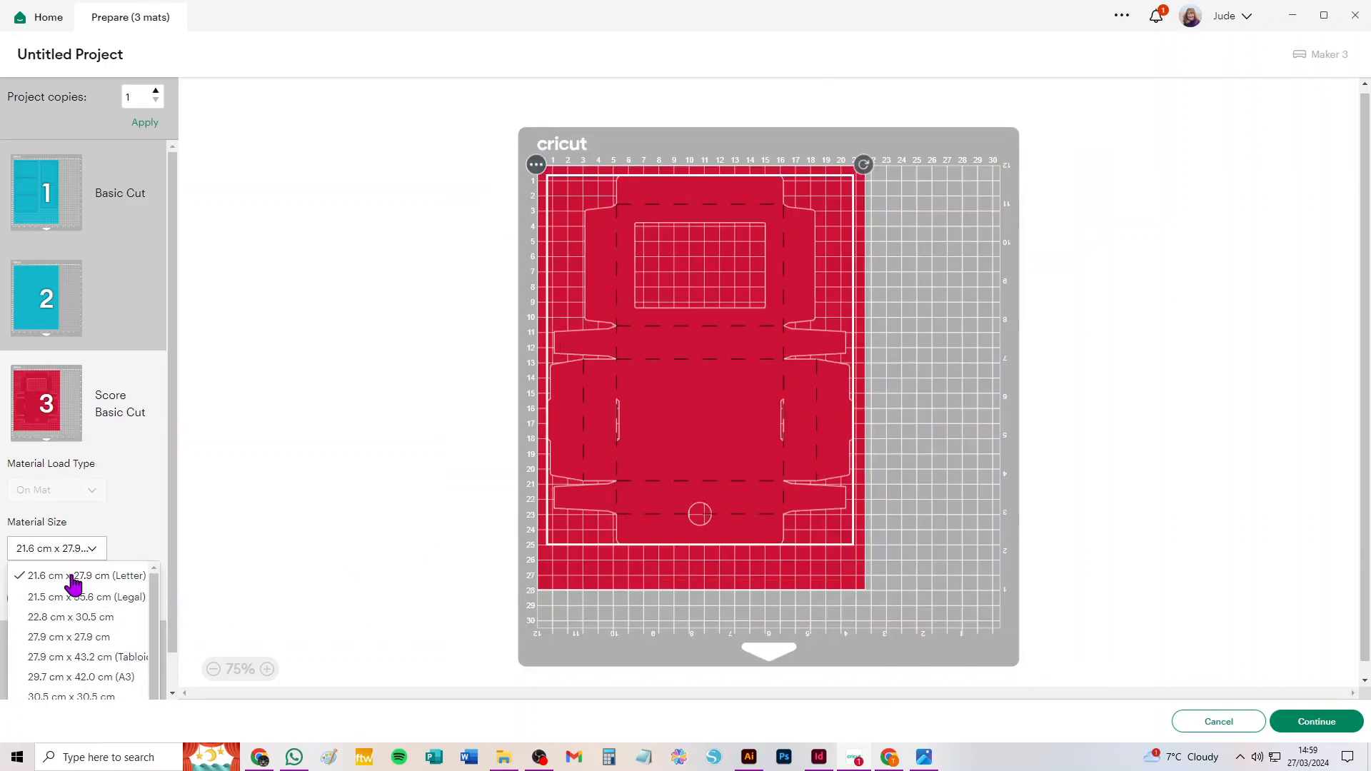
click(1219, 723)
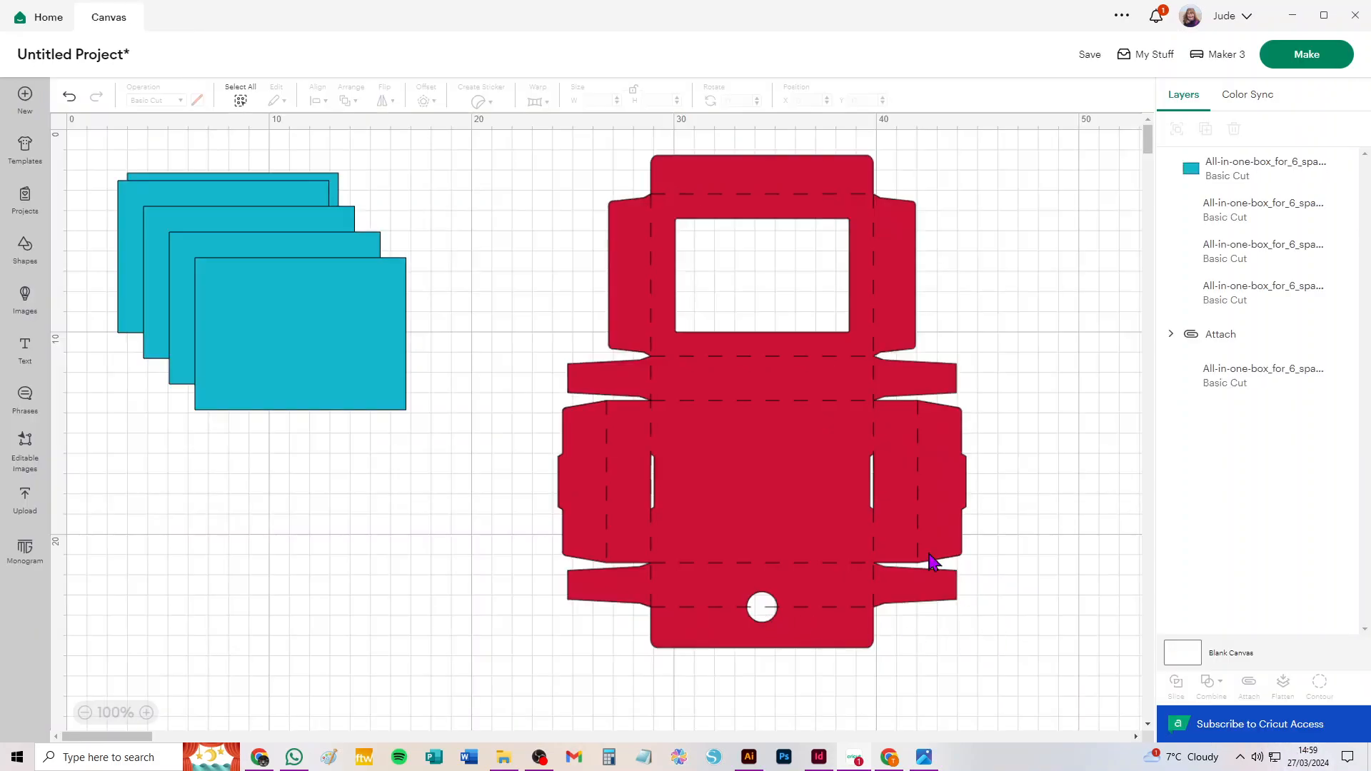
Step: Move the window-lid box closer to the window panels, to about X 20.1 and Y 2.9
click(813, 451)
drag(769, 554, 701, 555)
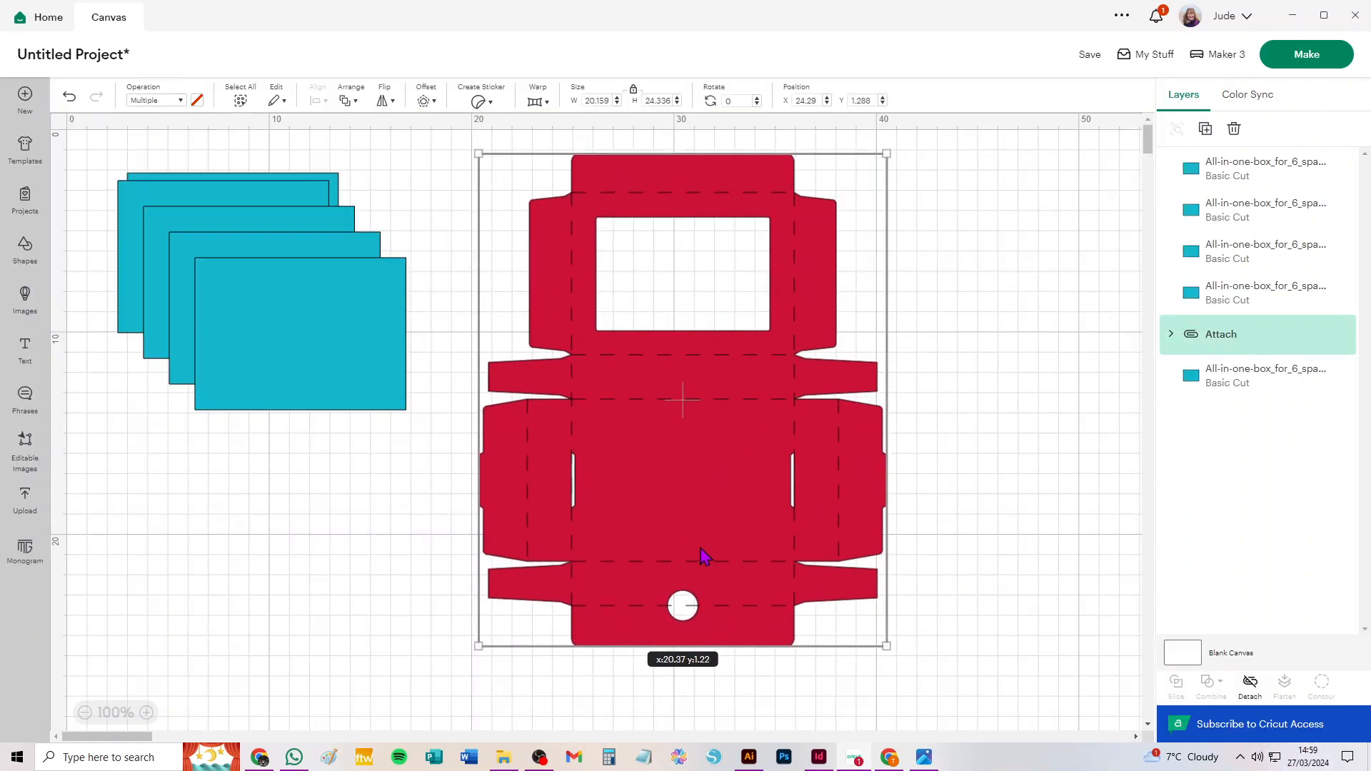
drag(675, 609, 677, 608)
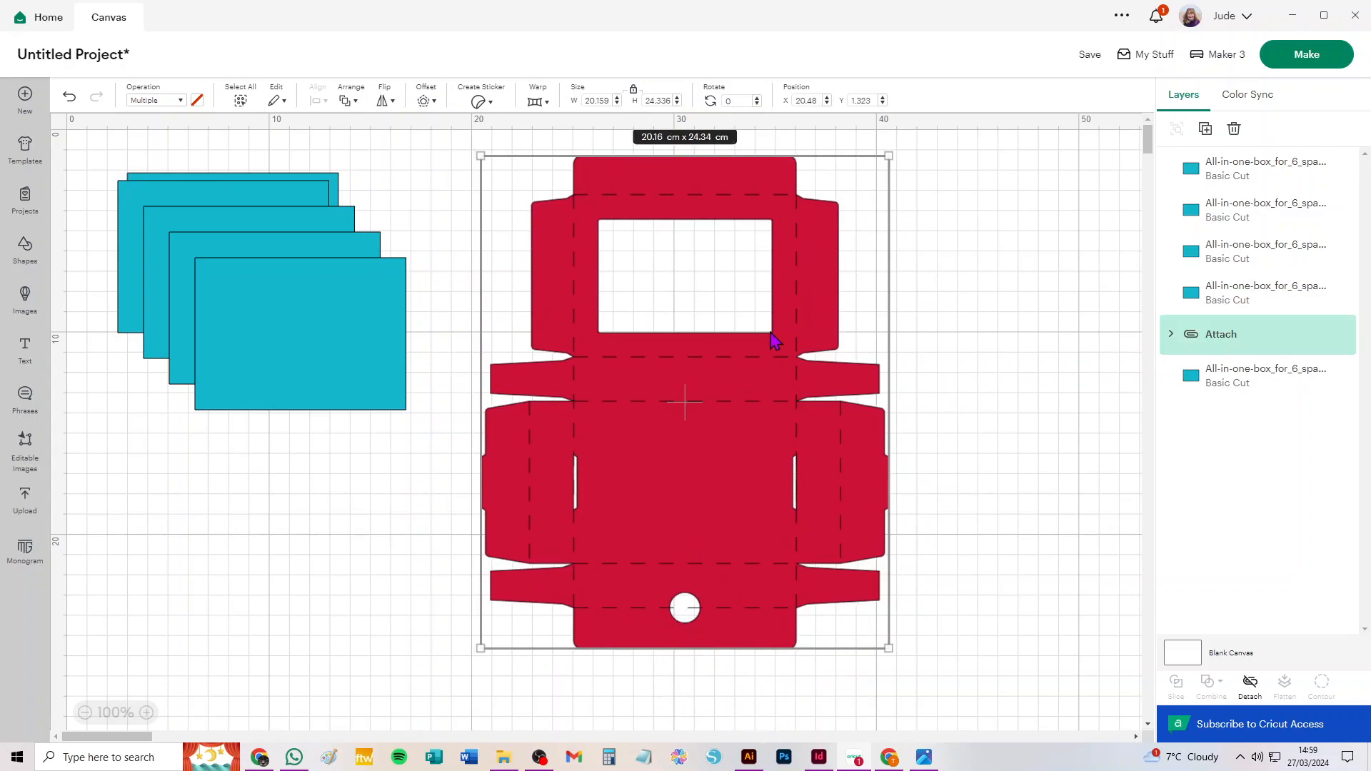
drag(776, 302, 769, 334)
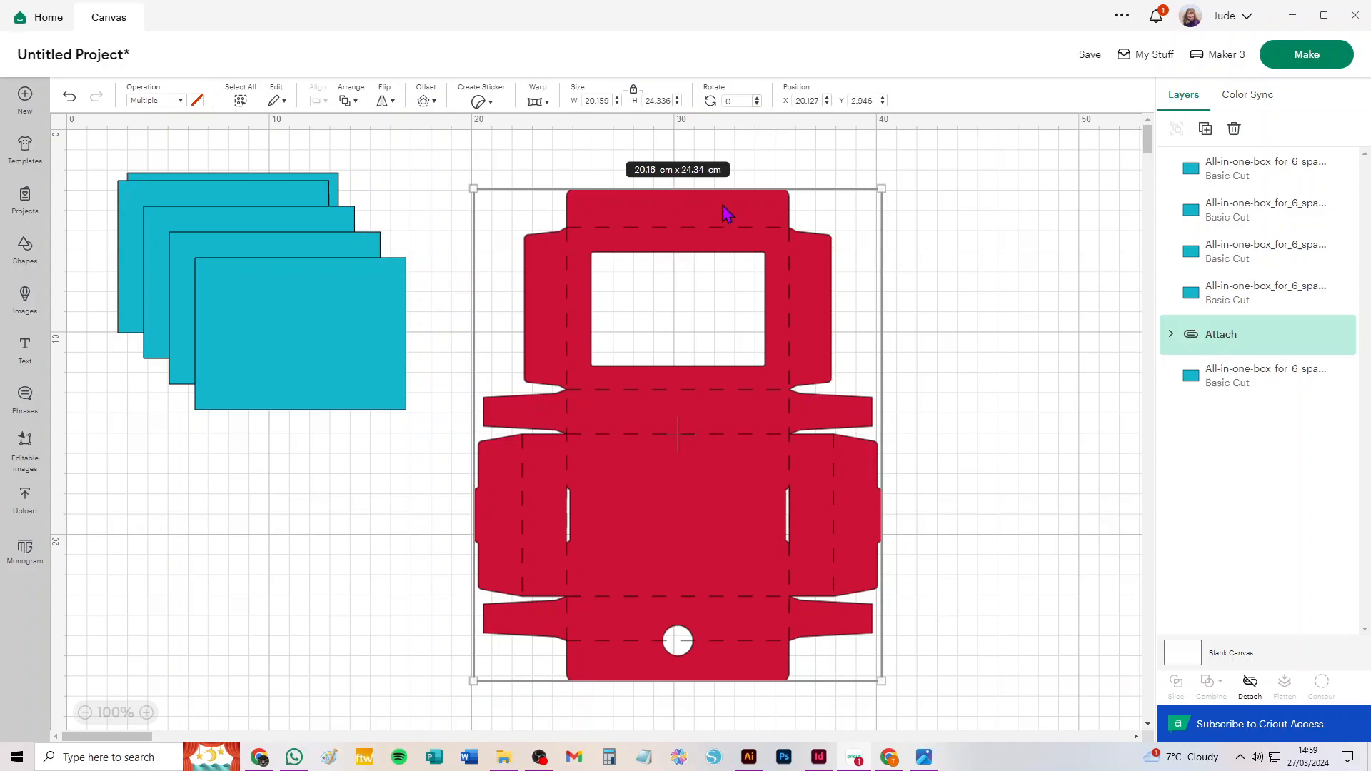
Step: Send the project to mat preparation and set the window-lid box mat's material size to 30.5 cm x 30.5 cm
click(1306, 54)
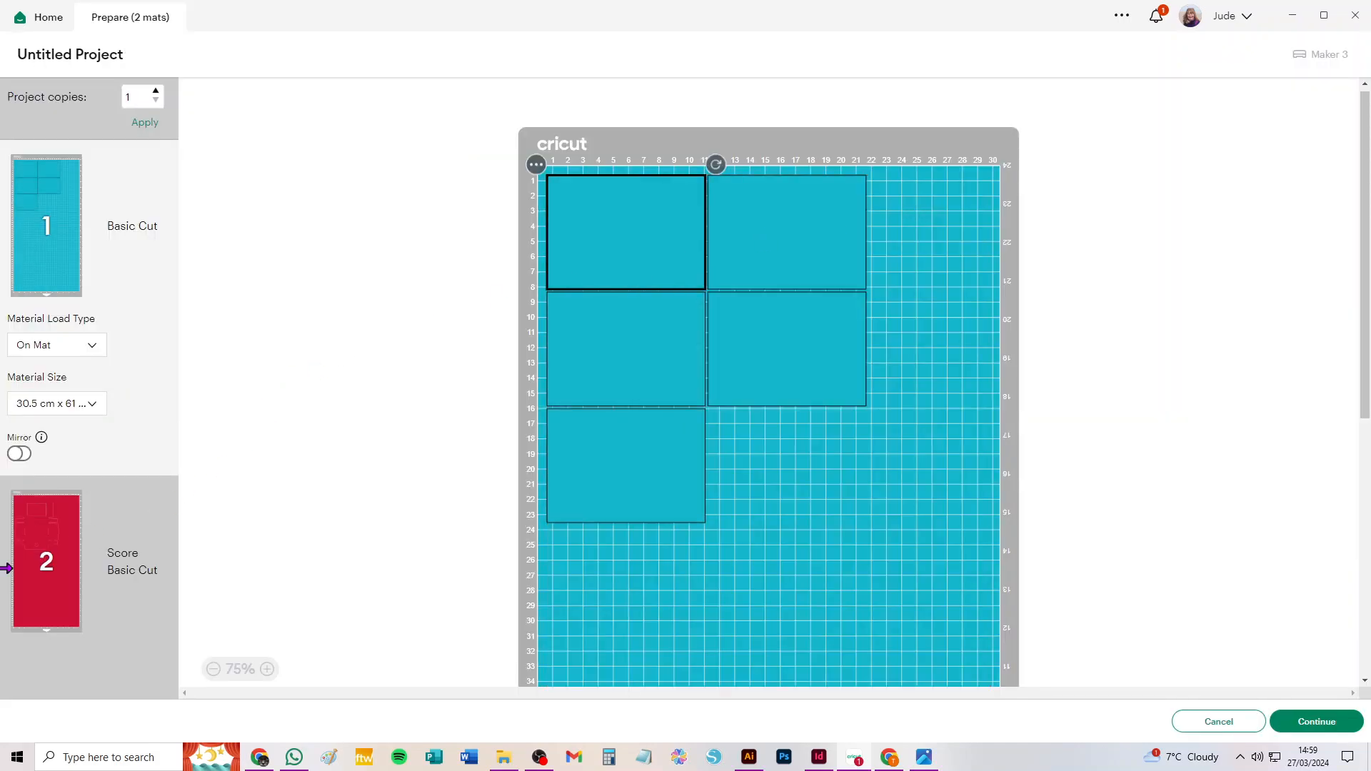
click(63, 539)
click(68, 575)
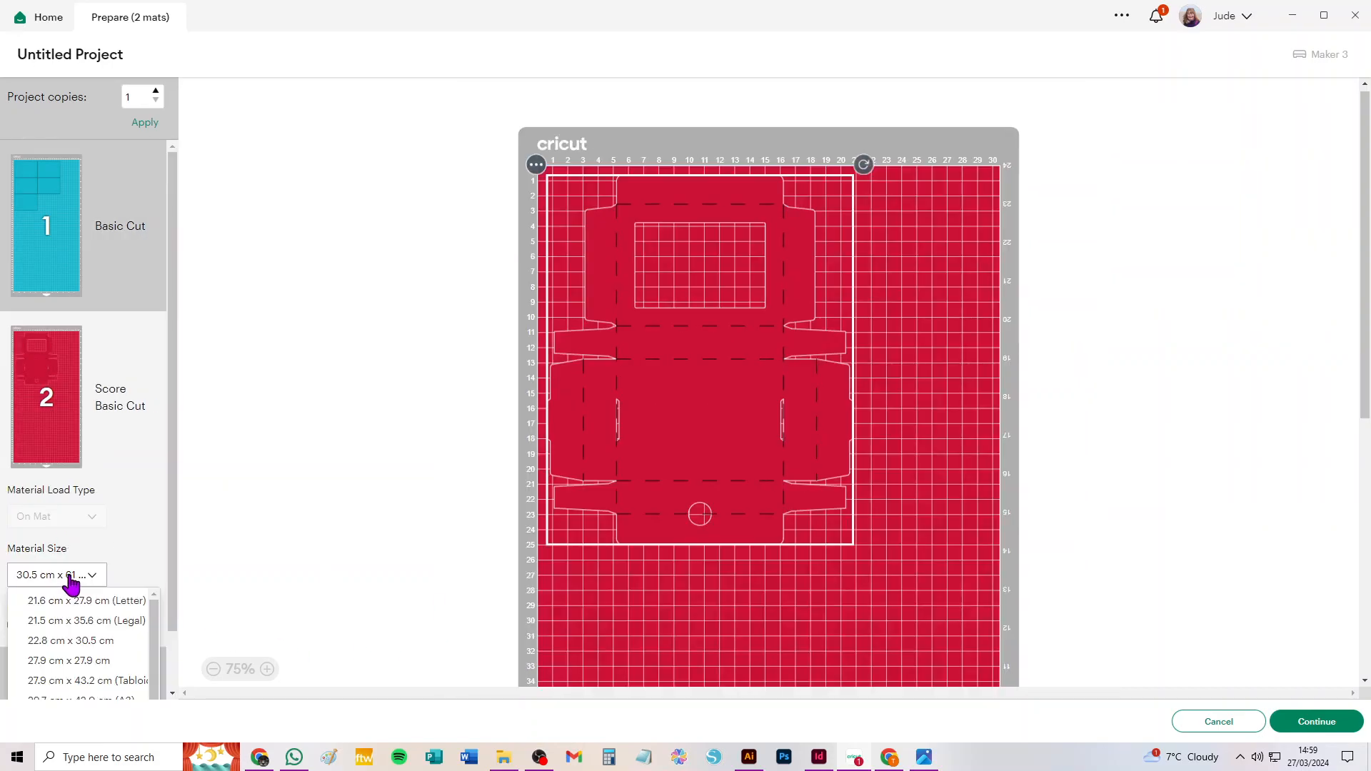
scroll(76, 612, down, 1)
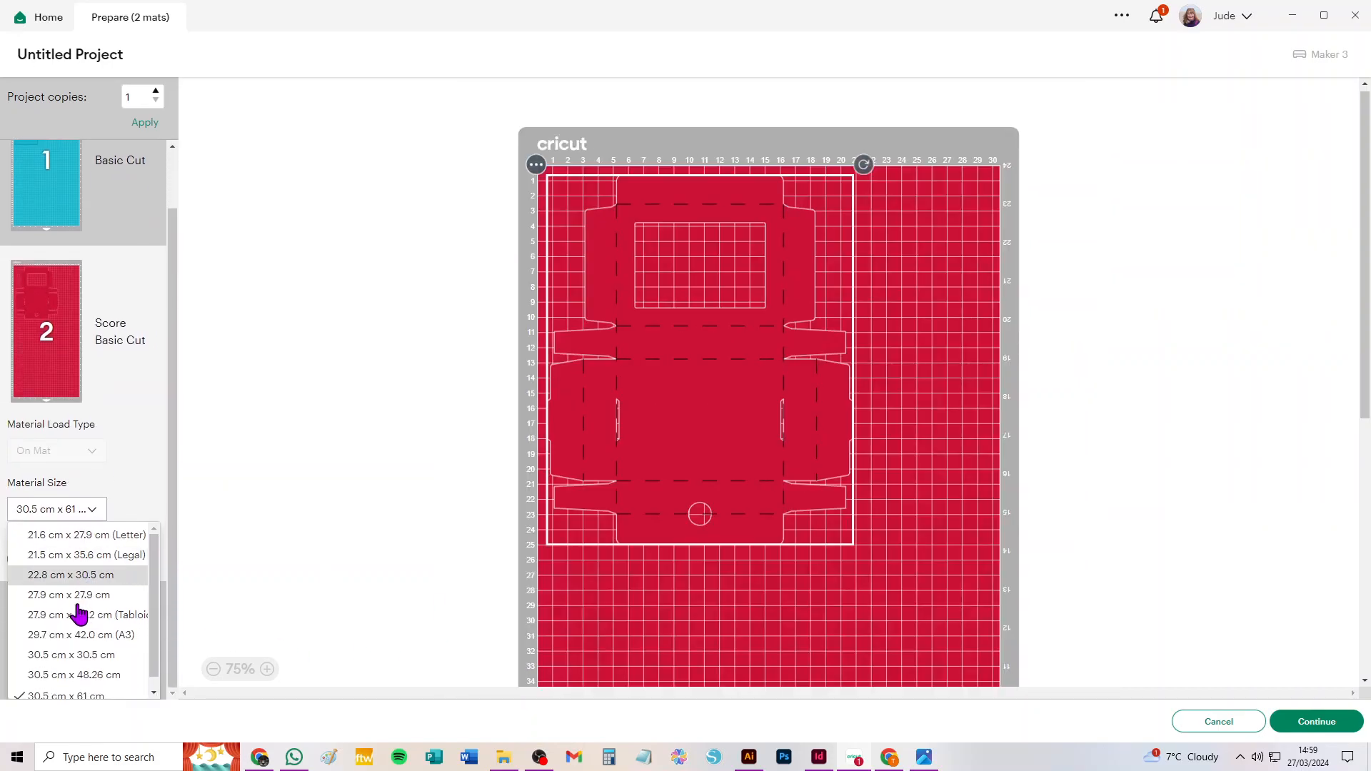
click(73, 654)
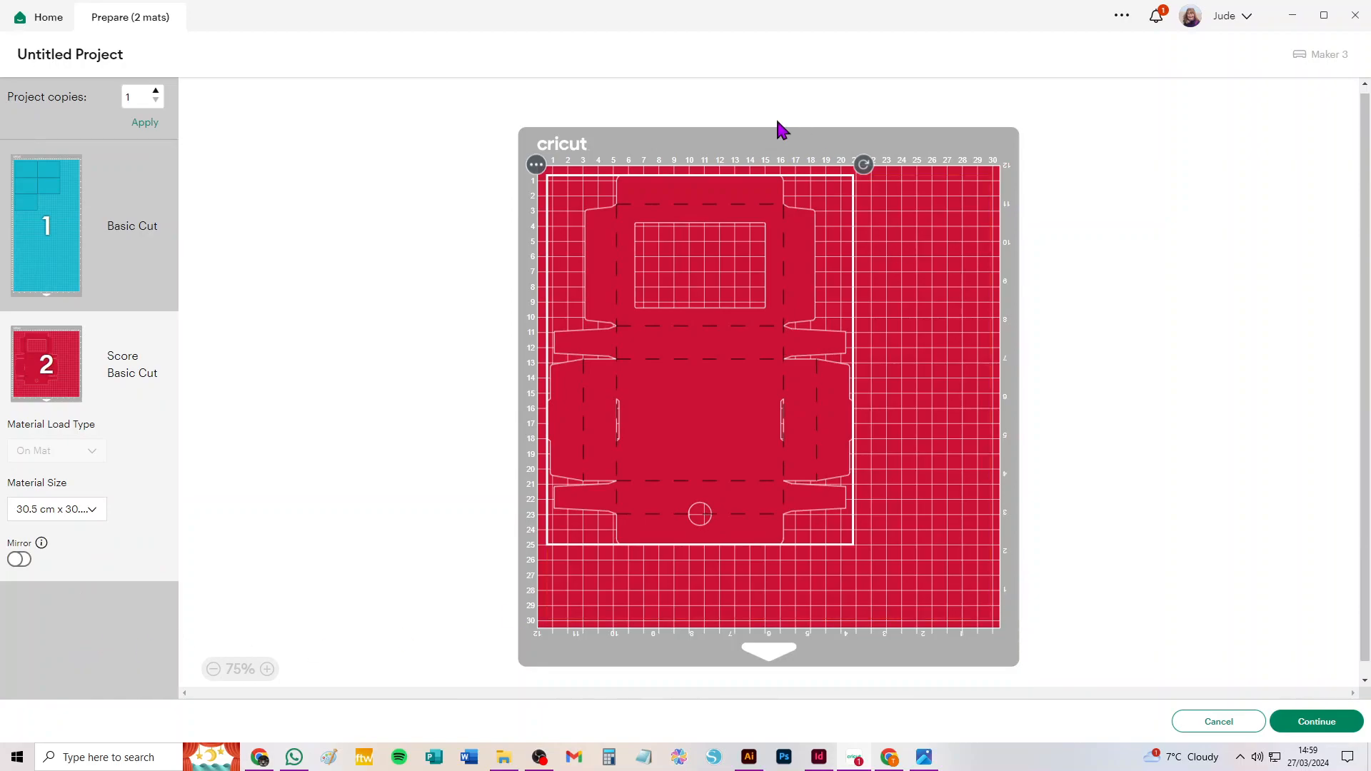
Step: Shift the box on its mat to about 7.5 cm across and 3 cm down, and cancel the mat preparation
click(267, 668)
double_click(267, 669)
scroll(540, 346, up, 3)
scroll(541, 346, up, 1)
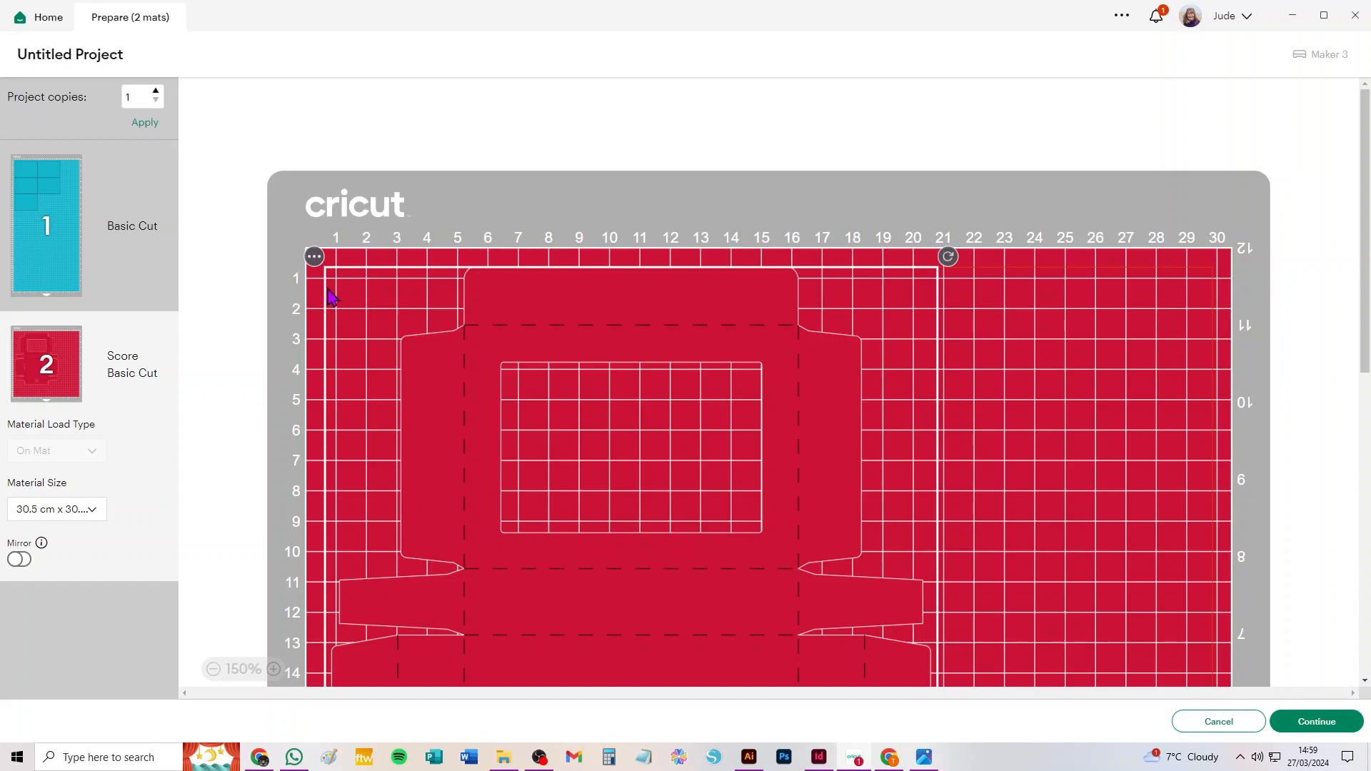
drag(549, 396, 759, 473)
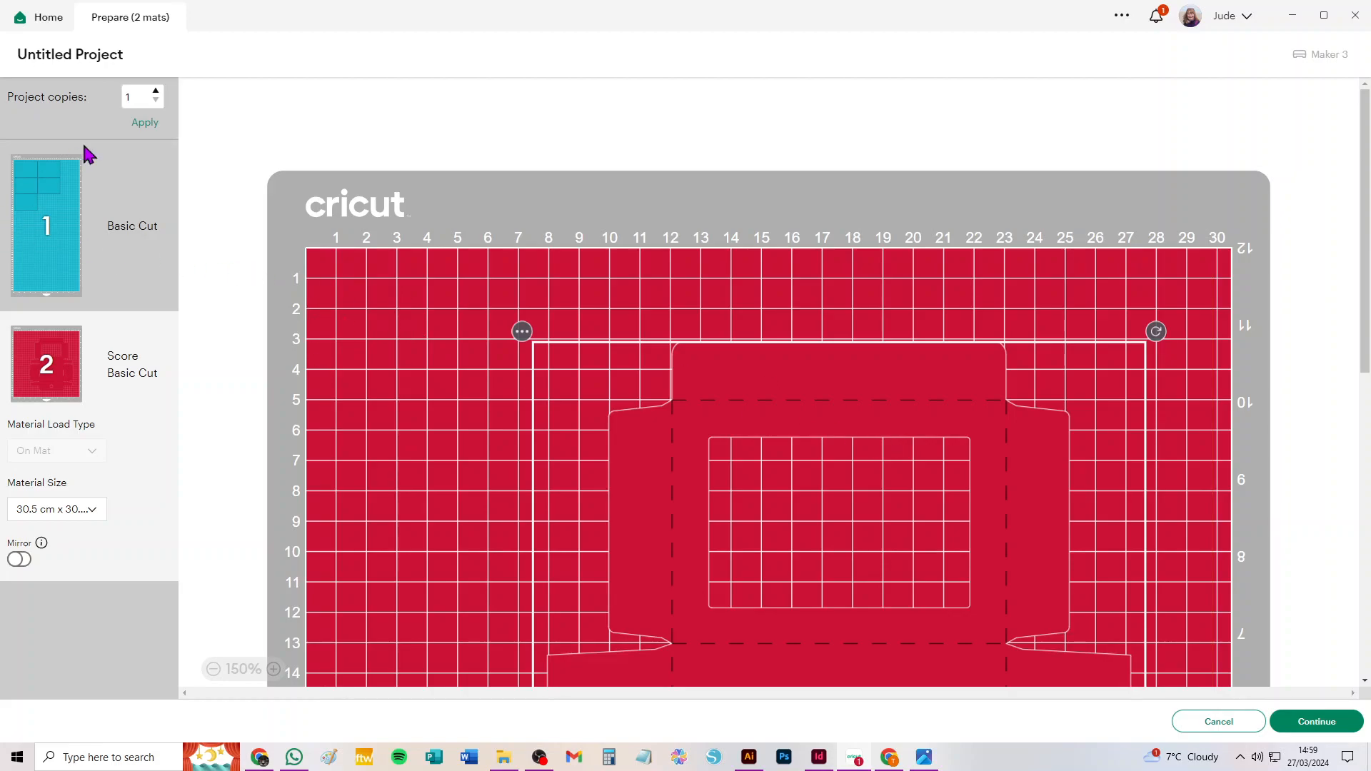
click(1213, 722)
Step: Recolour the basic cut layer of the attached window-lid box to pale yellow
click(664, 496)
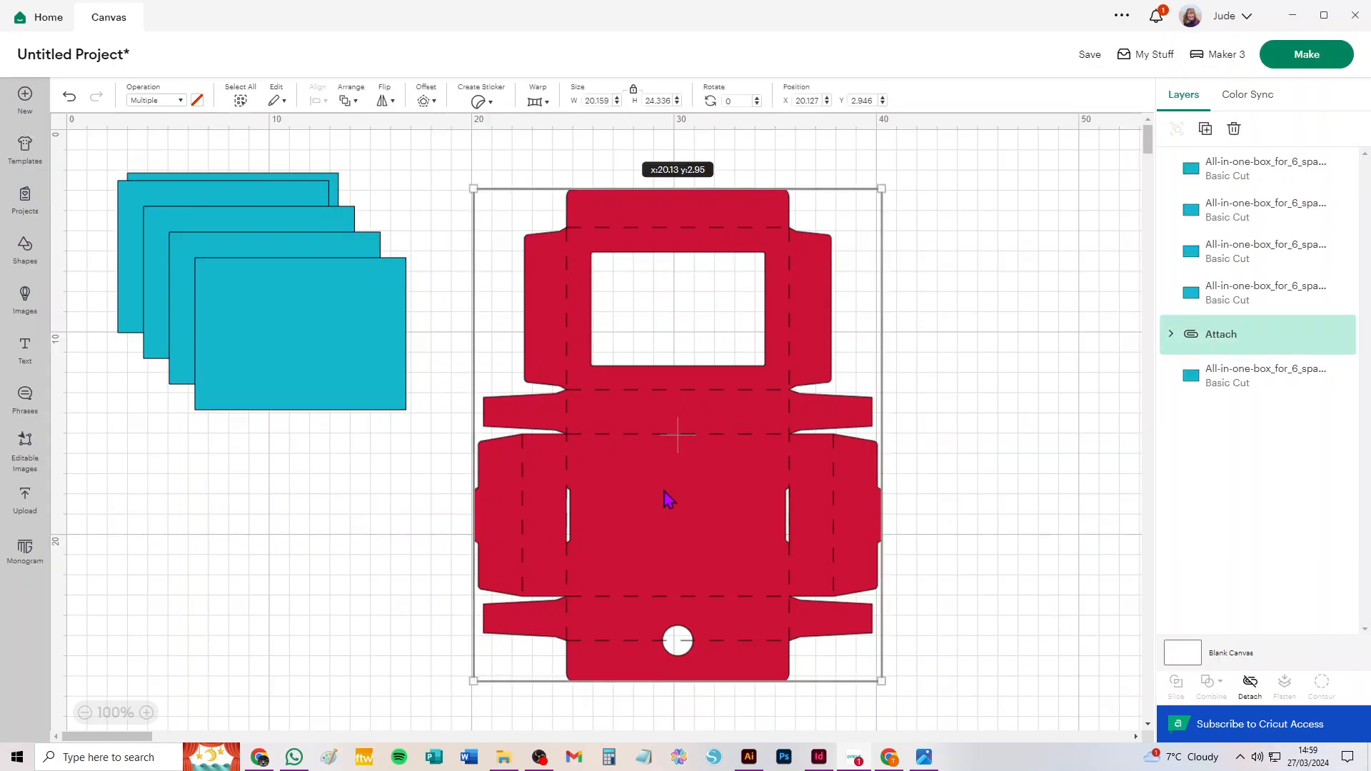
click(1172, 335)
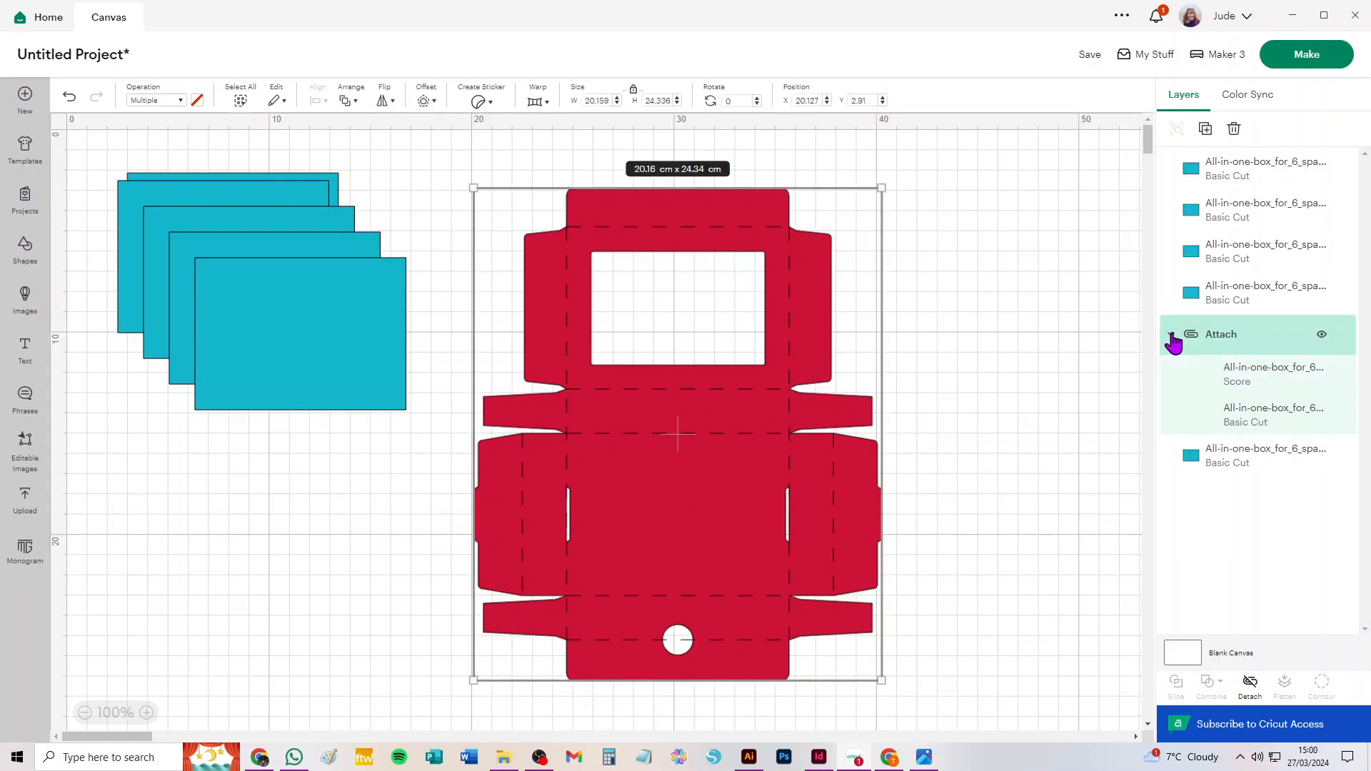
click(1254, 420)
click(197, 100)
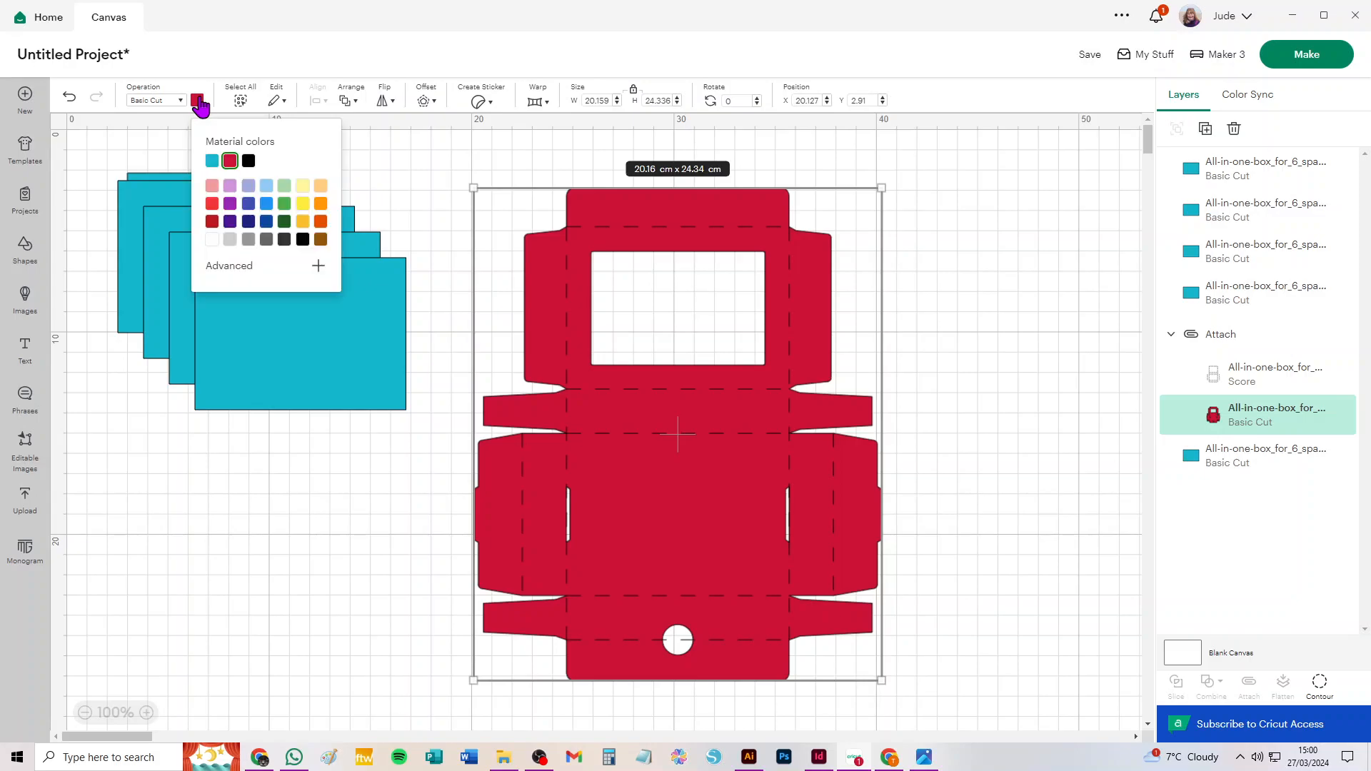
click(303, 185)
Step: Send the project to mat preparation and review the window panel mat and the yellow box mat
click(1309, 59)
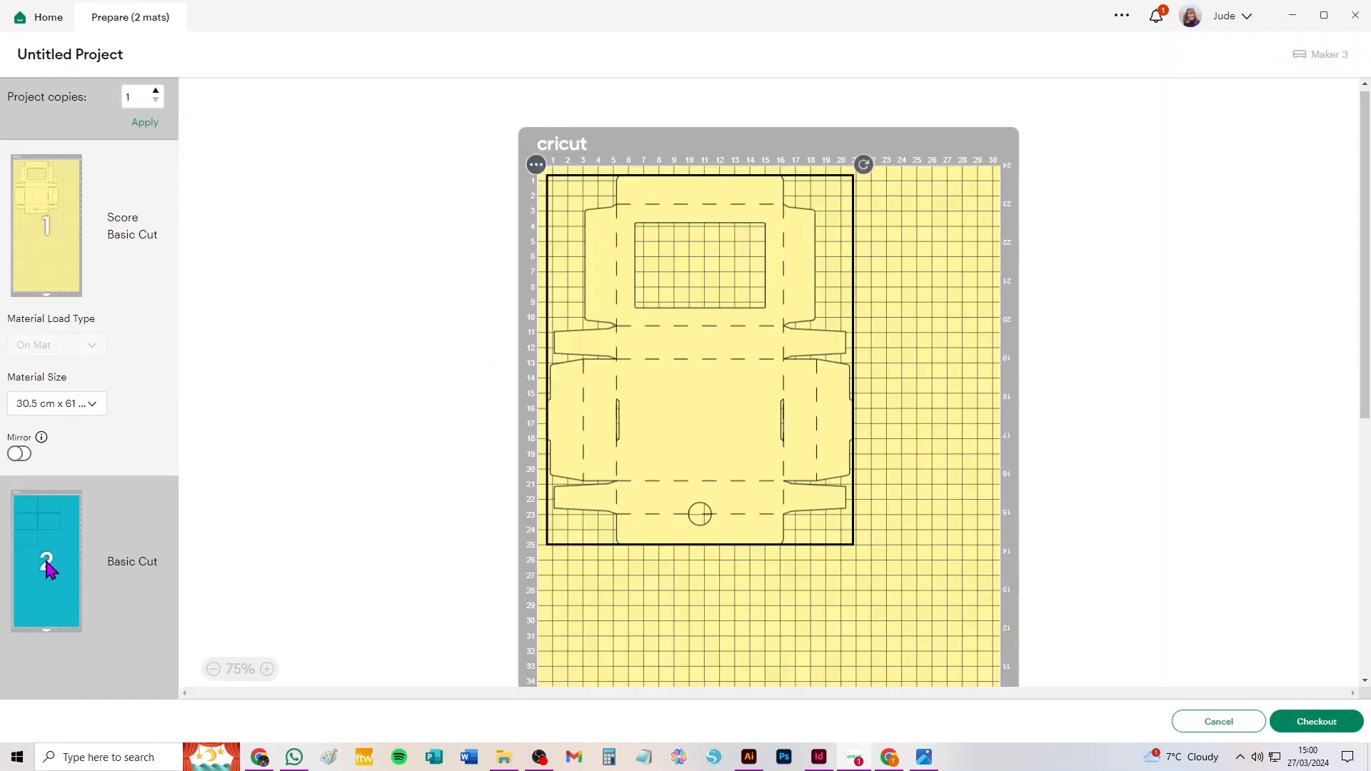
click(50, 567)
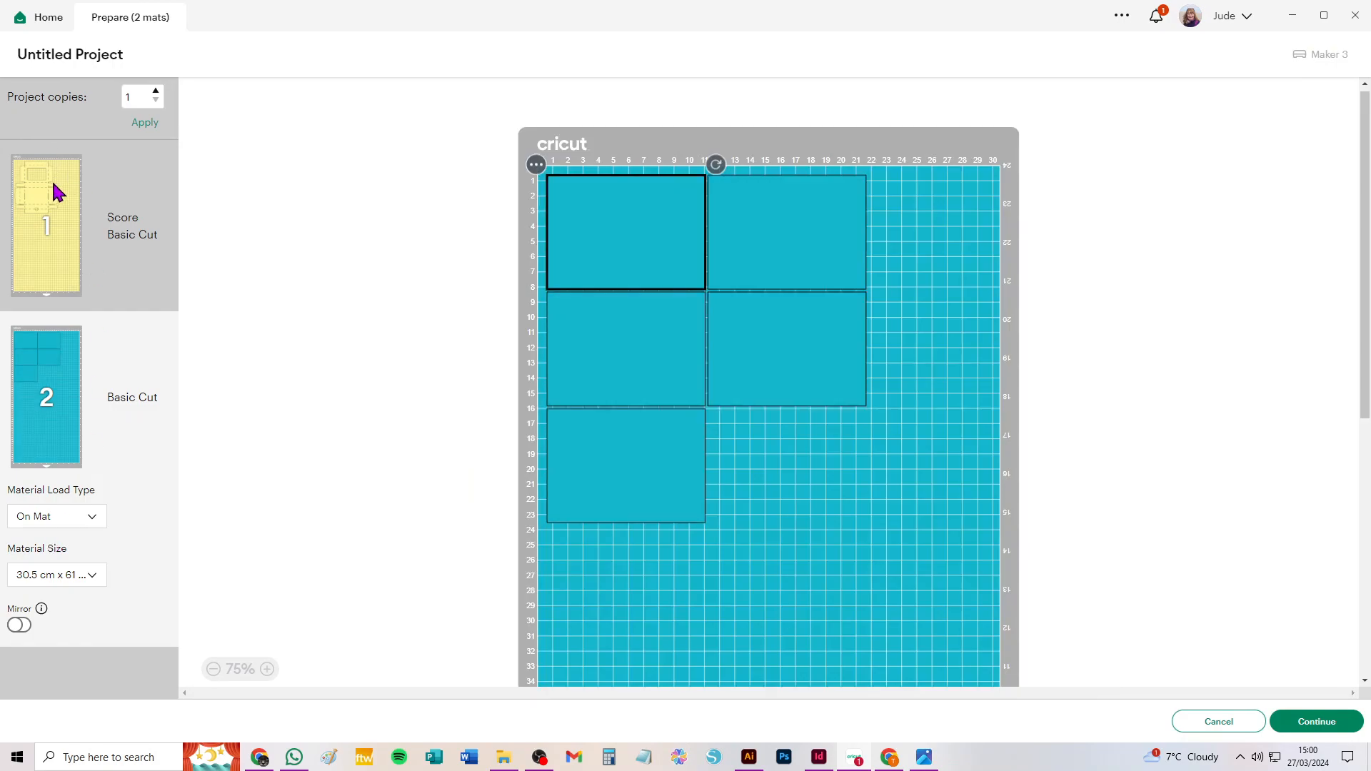
click(55, 186)
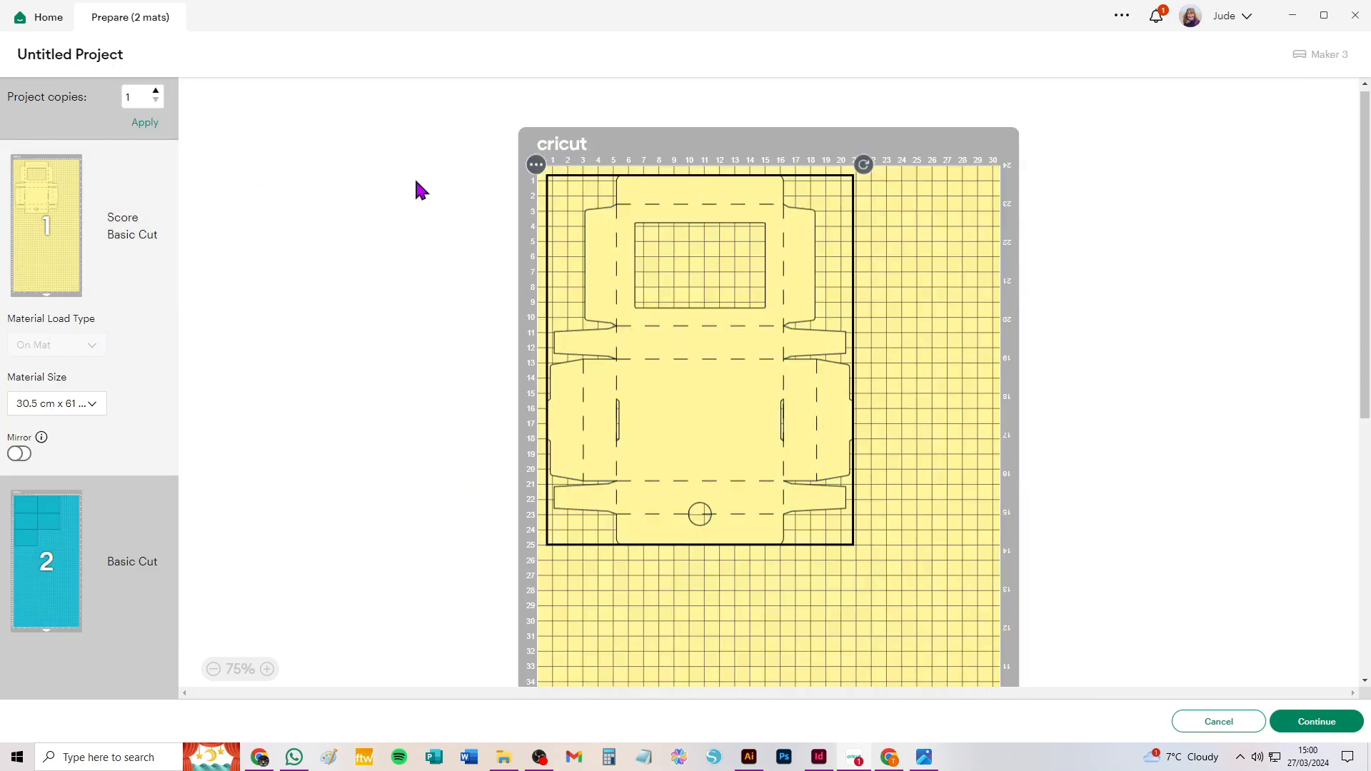
Step: Move the yellow box to about 7 cm across and 8.5 cm down, and examine the cutting margin at the mat's corner
click(267, 669)
click(267, 669)
drag(537, 155, 666, 354)
scroll(649, 346, up, 3)
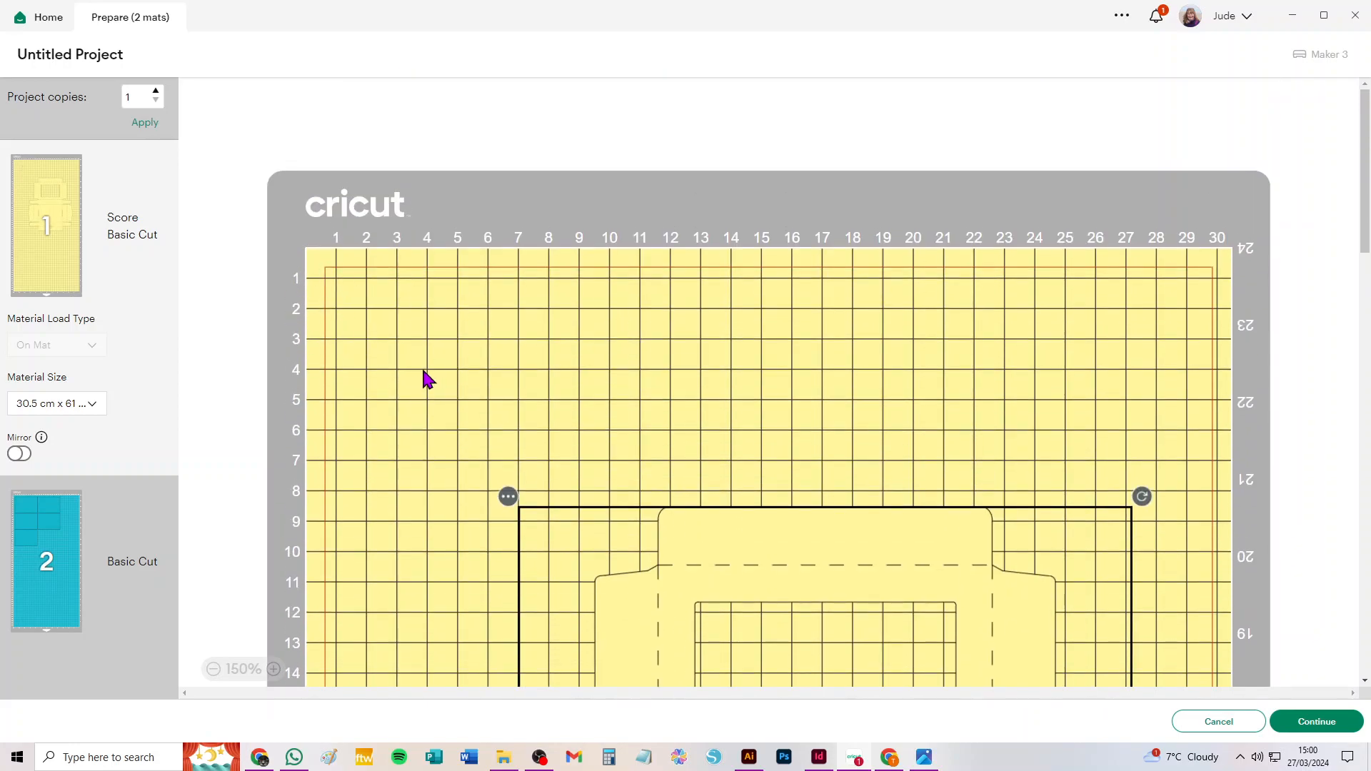
click(274, 669)
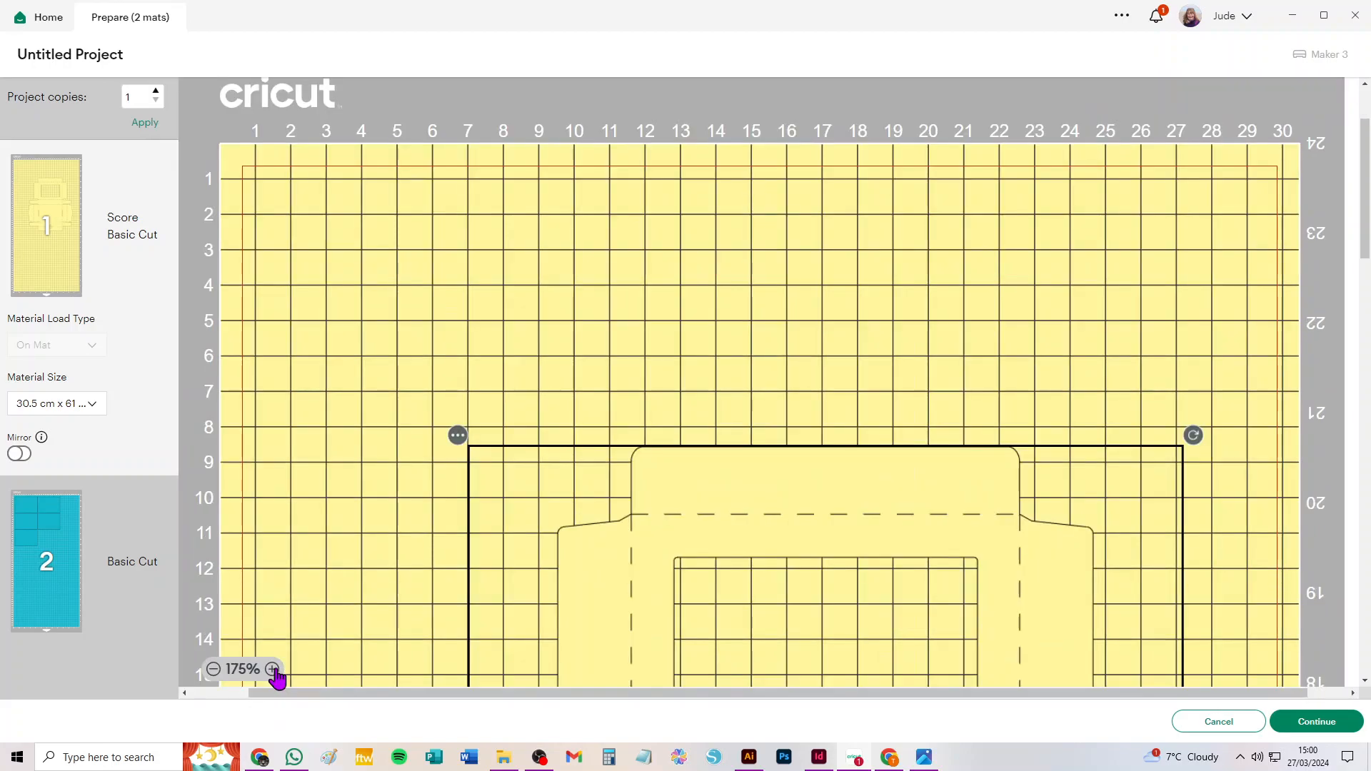
click(275, 671)
scroll(383, 432, up, 4)
drag(329, 448, 574, 418)
drag(337, 693, 227, 698)
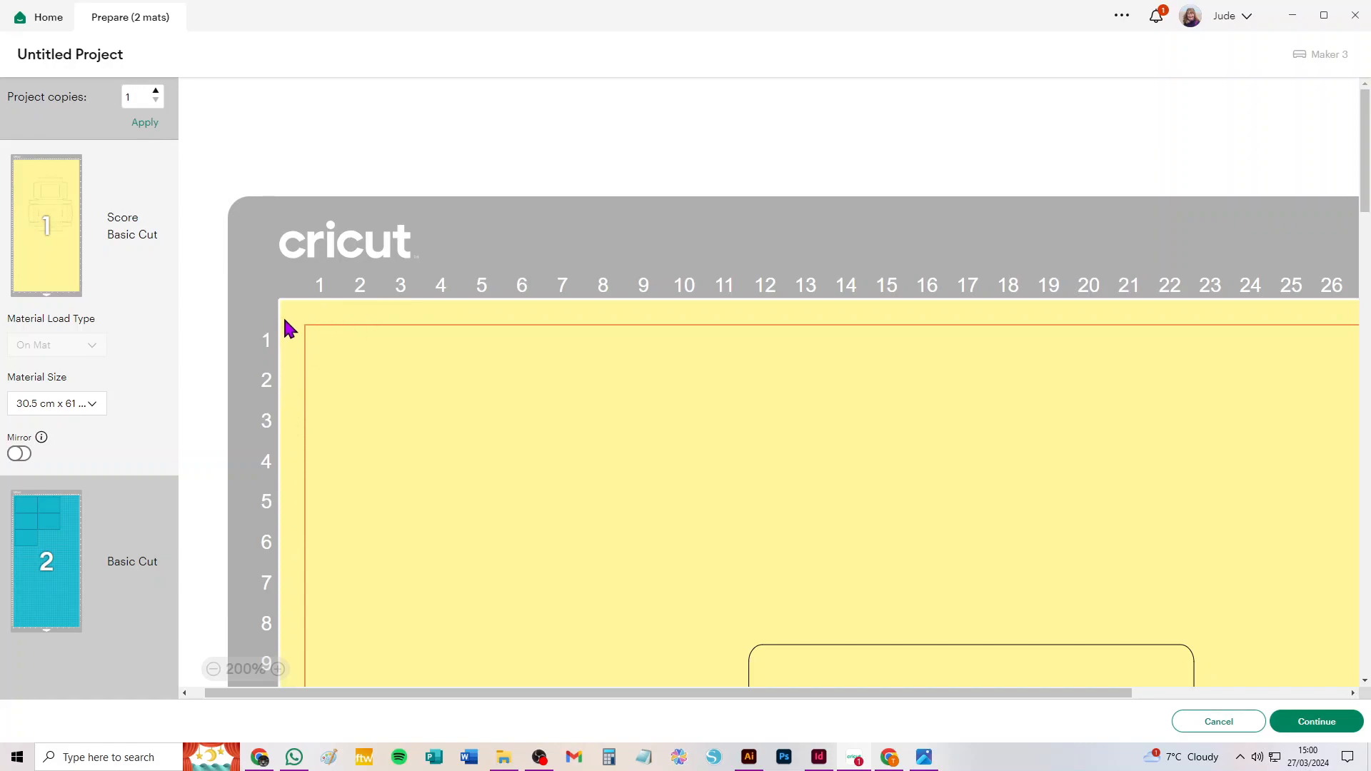
Step: Move the yellow box back into the mat's corner against the cutting margin, and inspect its edges
drag(884, 675, 636, 379)
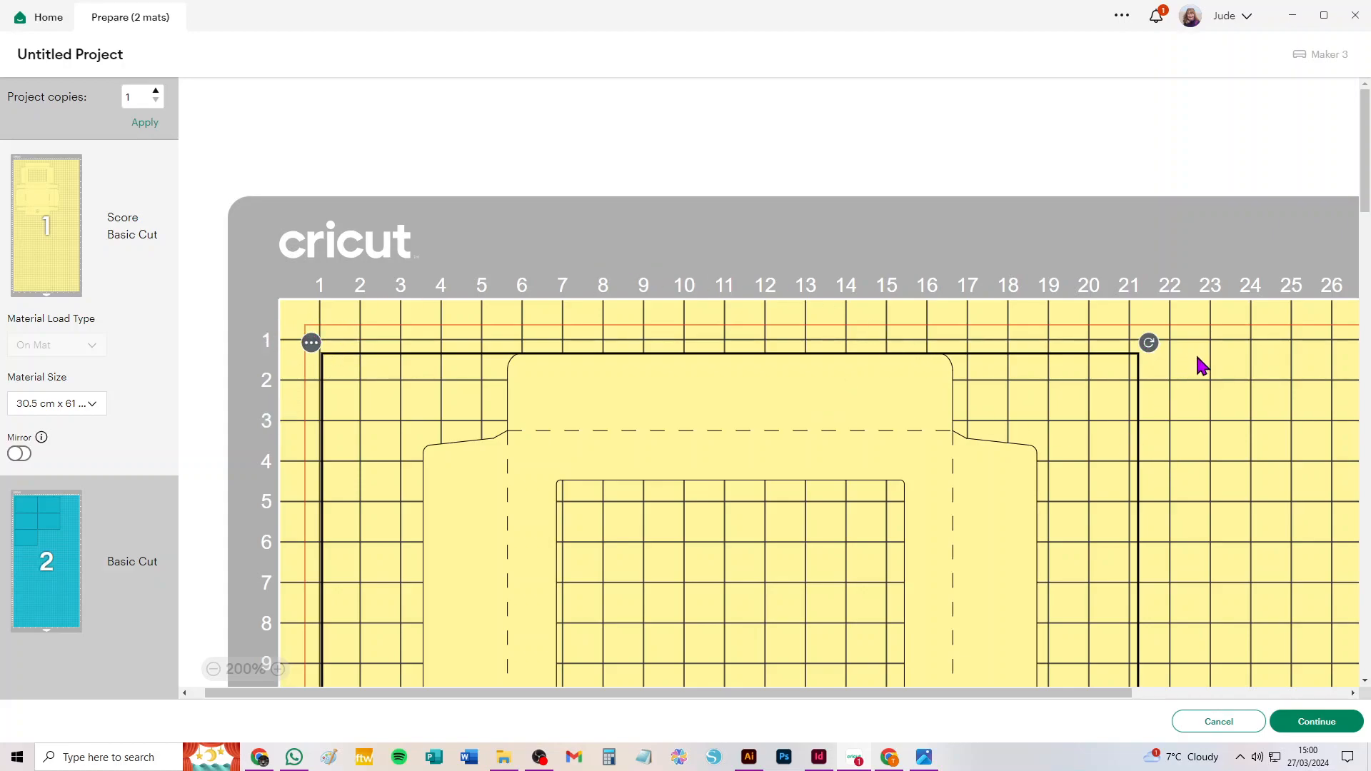
drag(1016, 517, 976, 491)
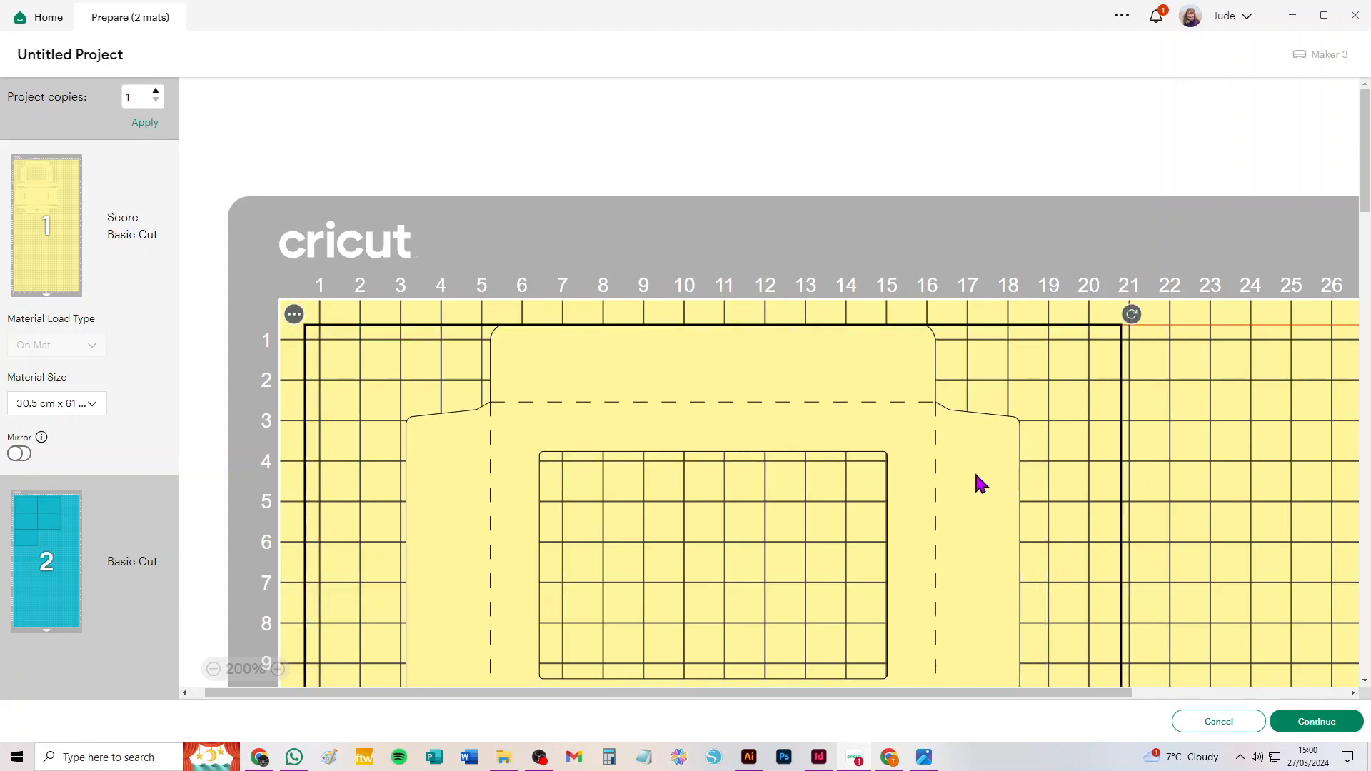
scroll(1116, 500, down, 5)
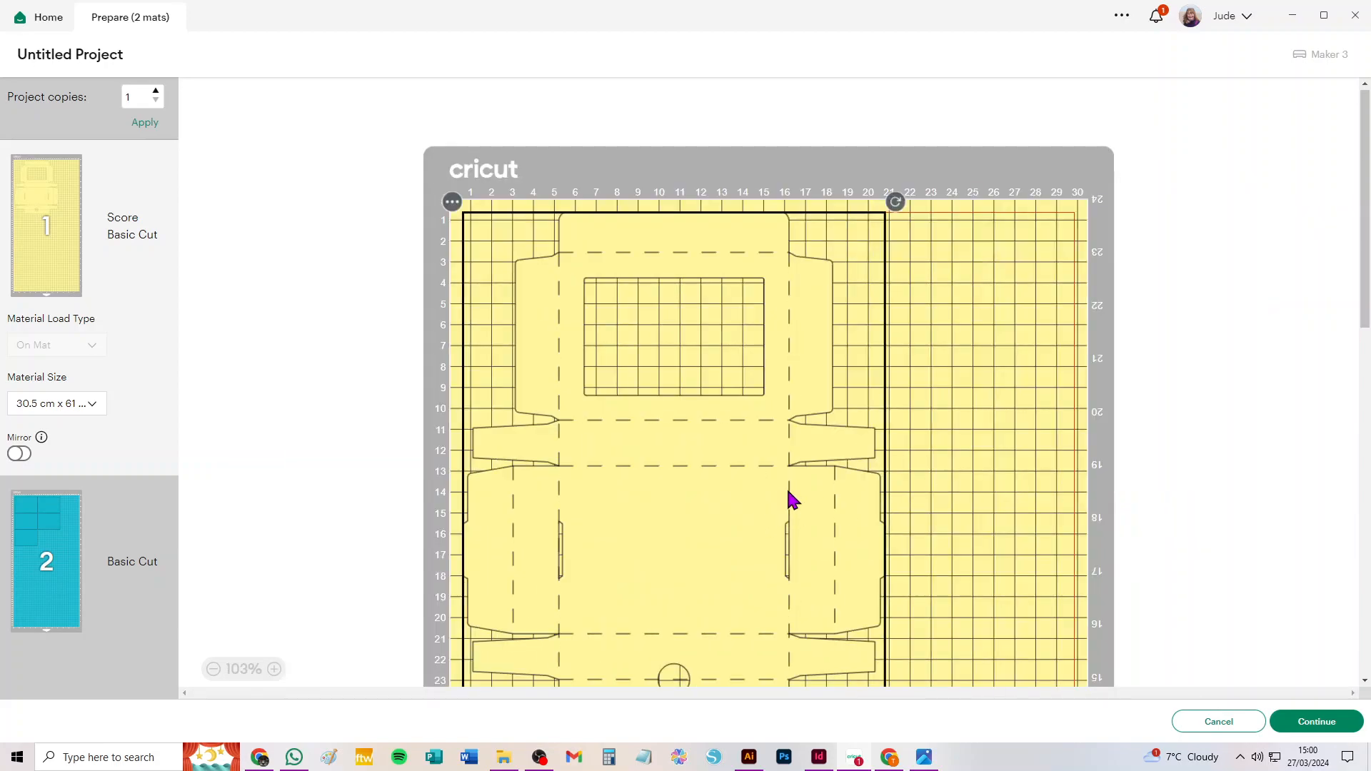
scroll(789, 486, down, 2)
scroll(577, 339, up, 4)
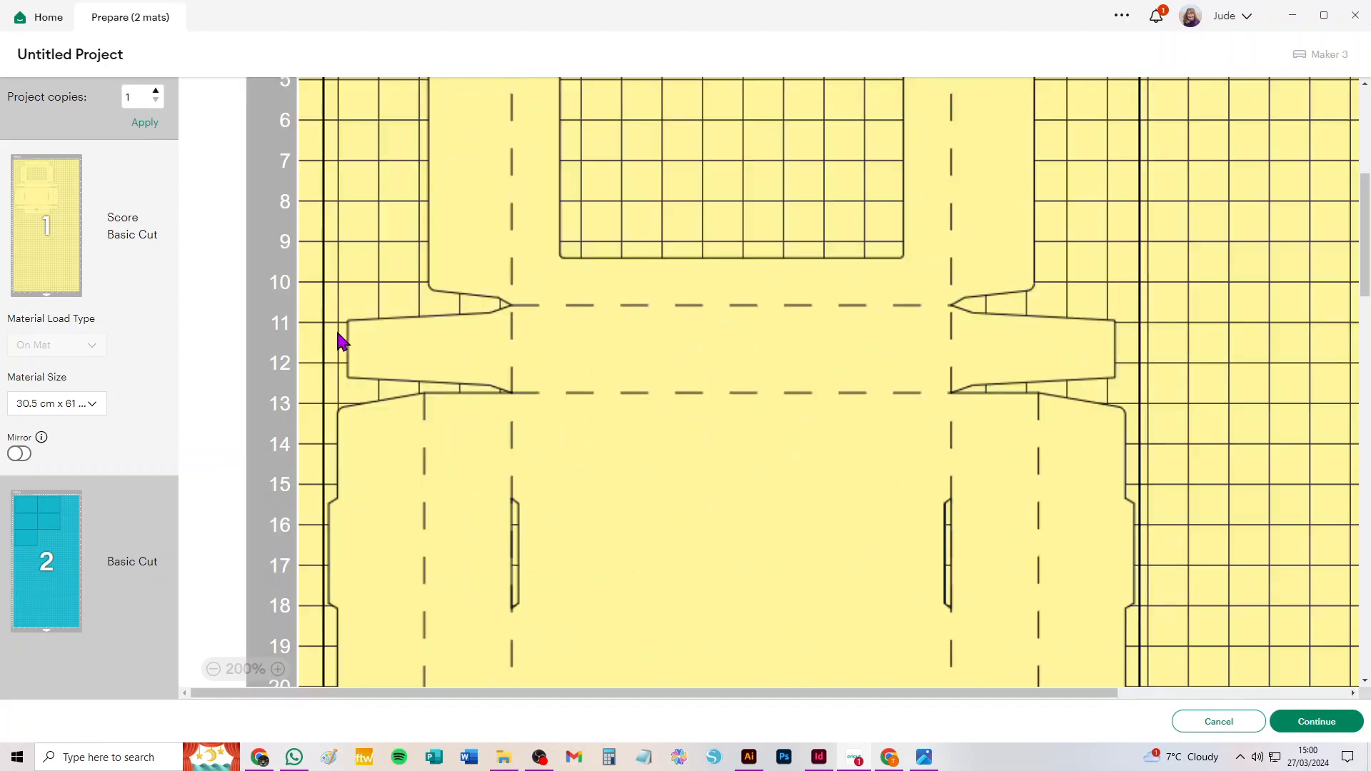
scroll(336, 337, up, 5)
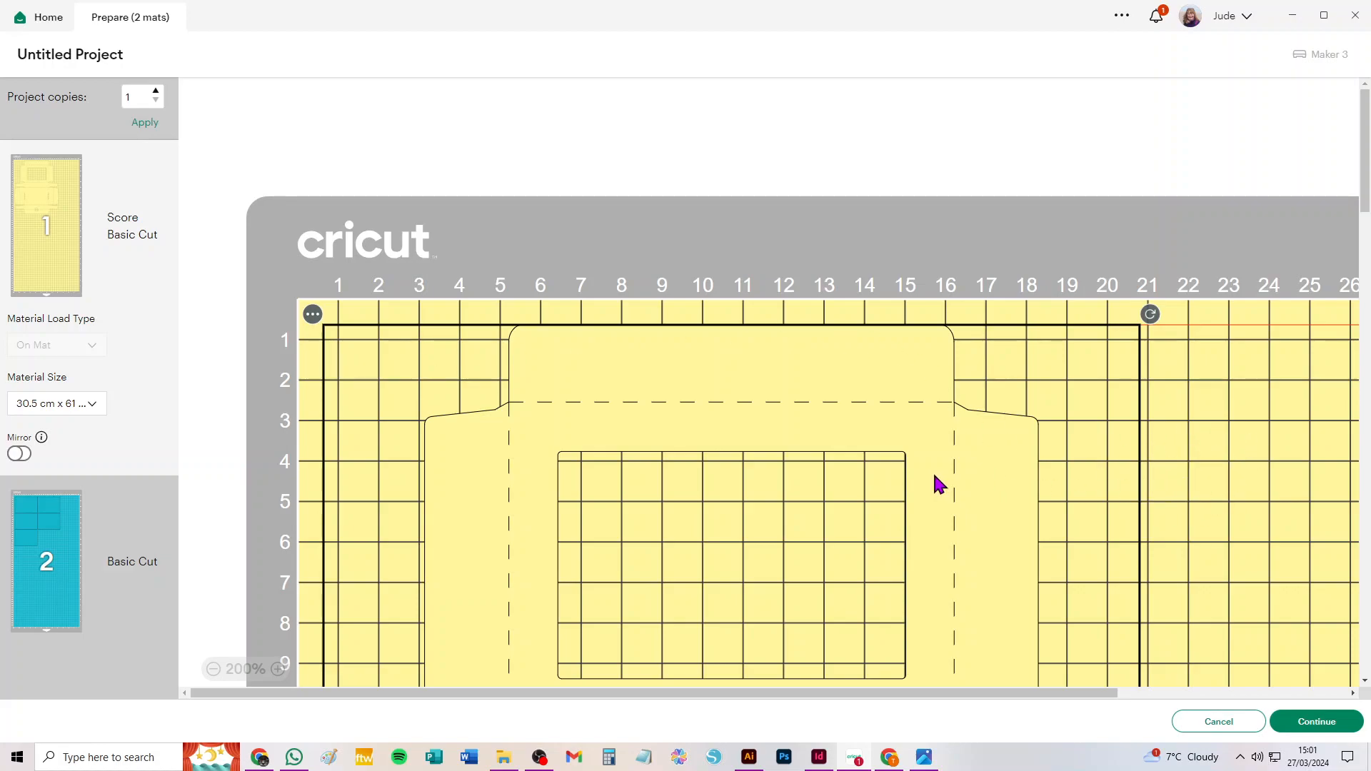
Step: Set the yellow box mat's material size to 30.5 cm x 30.5 cm, and cancel the preparation after checking the window panel mat
click(57, 403)
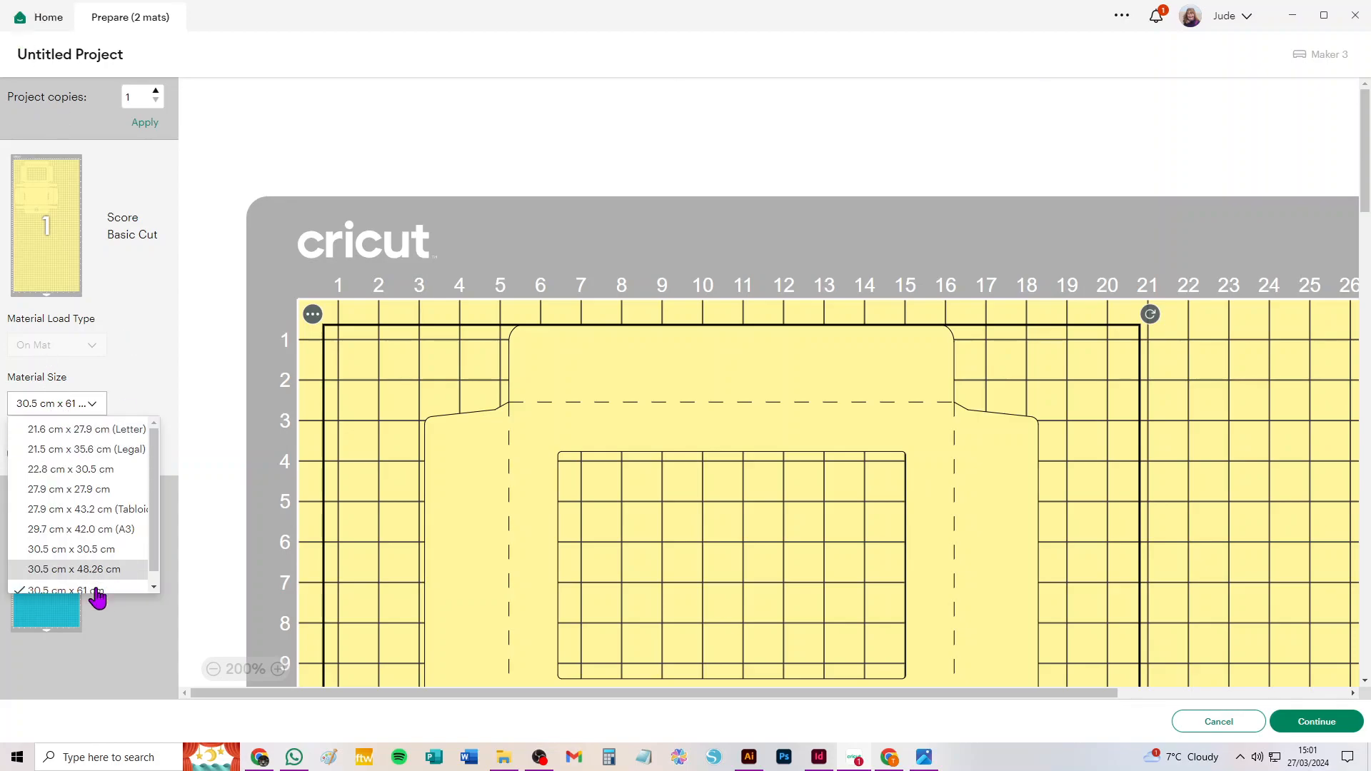
click(41, 554)
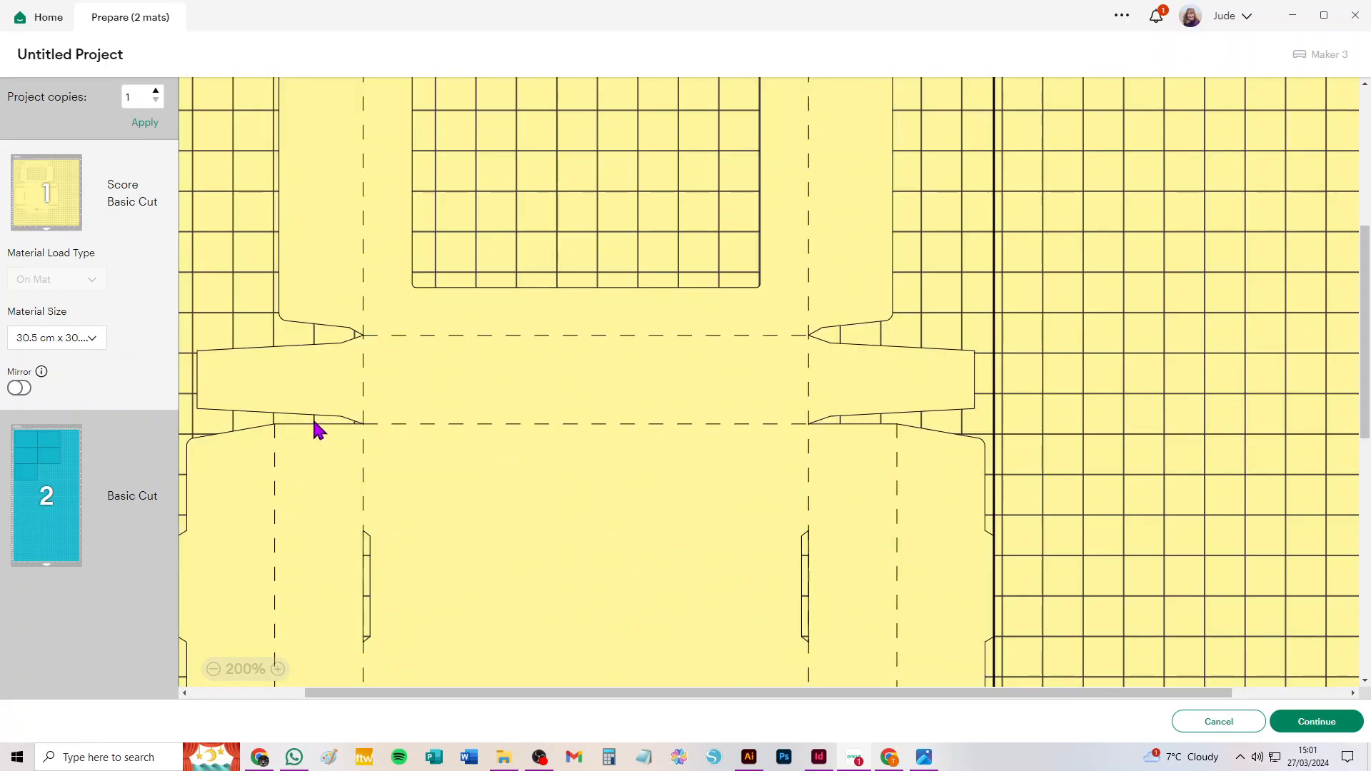
click(213, 669)
click(213, 669)
click(213, 669)
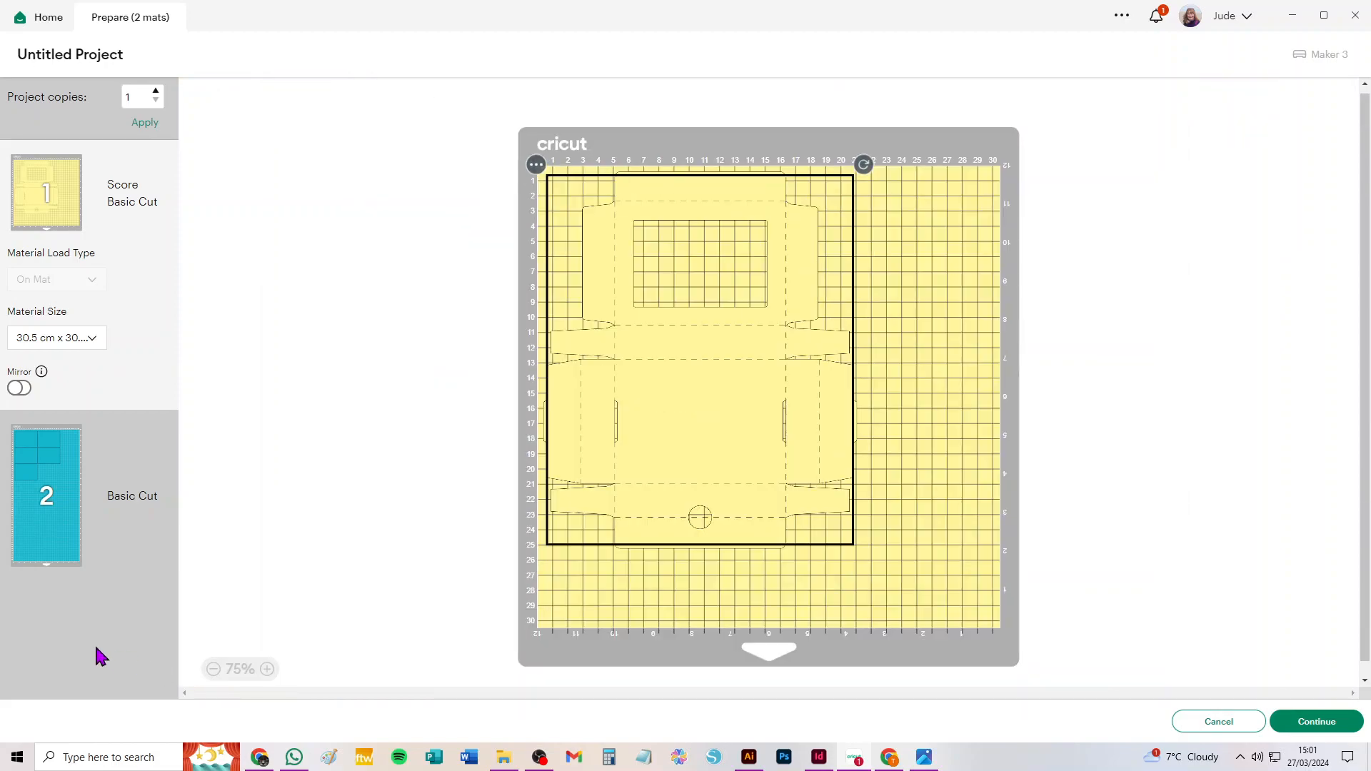
click(47, 477)
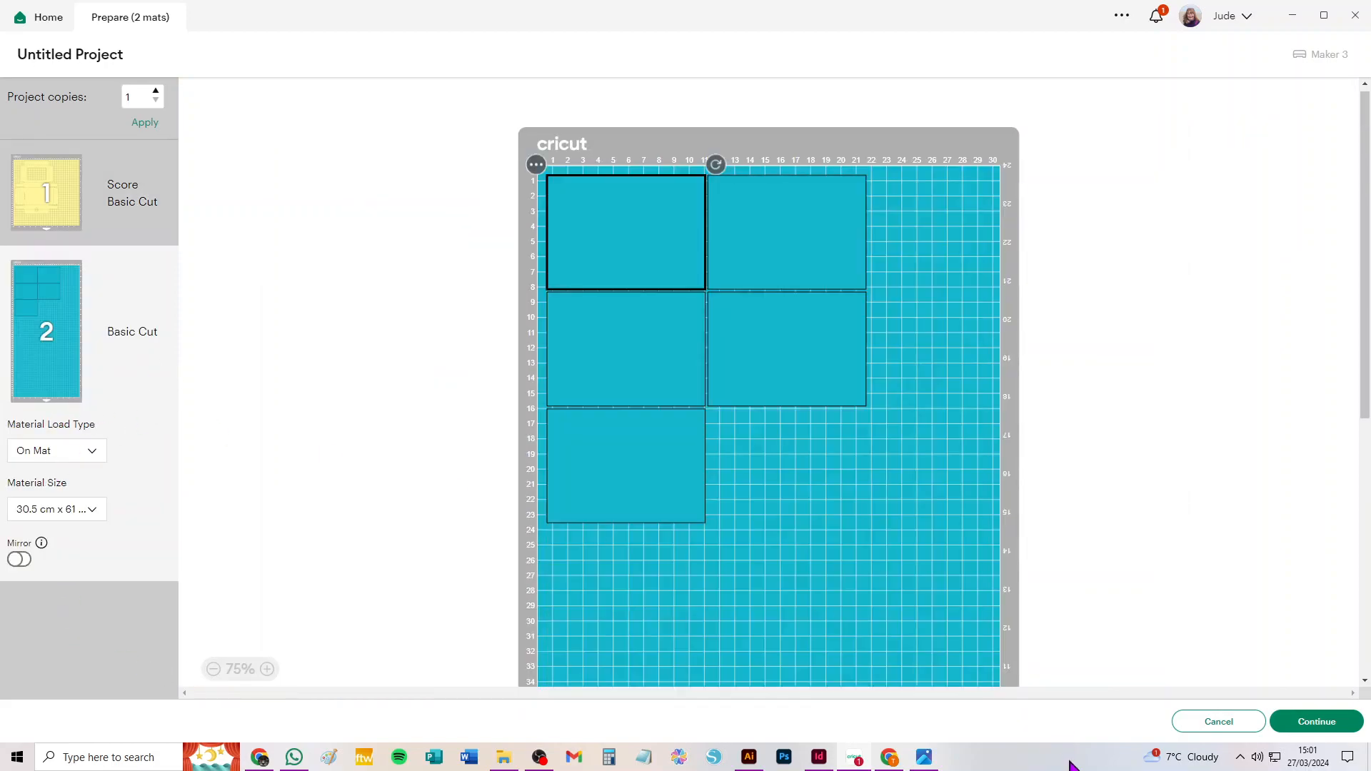
click(1225, 727)
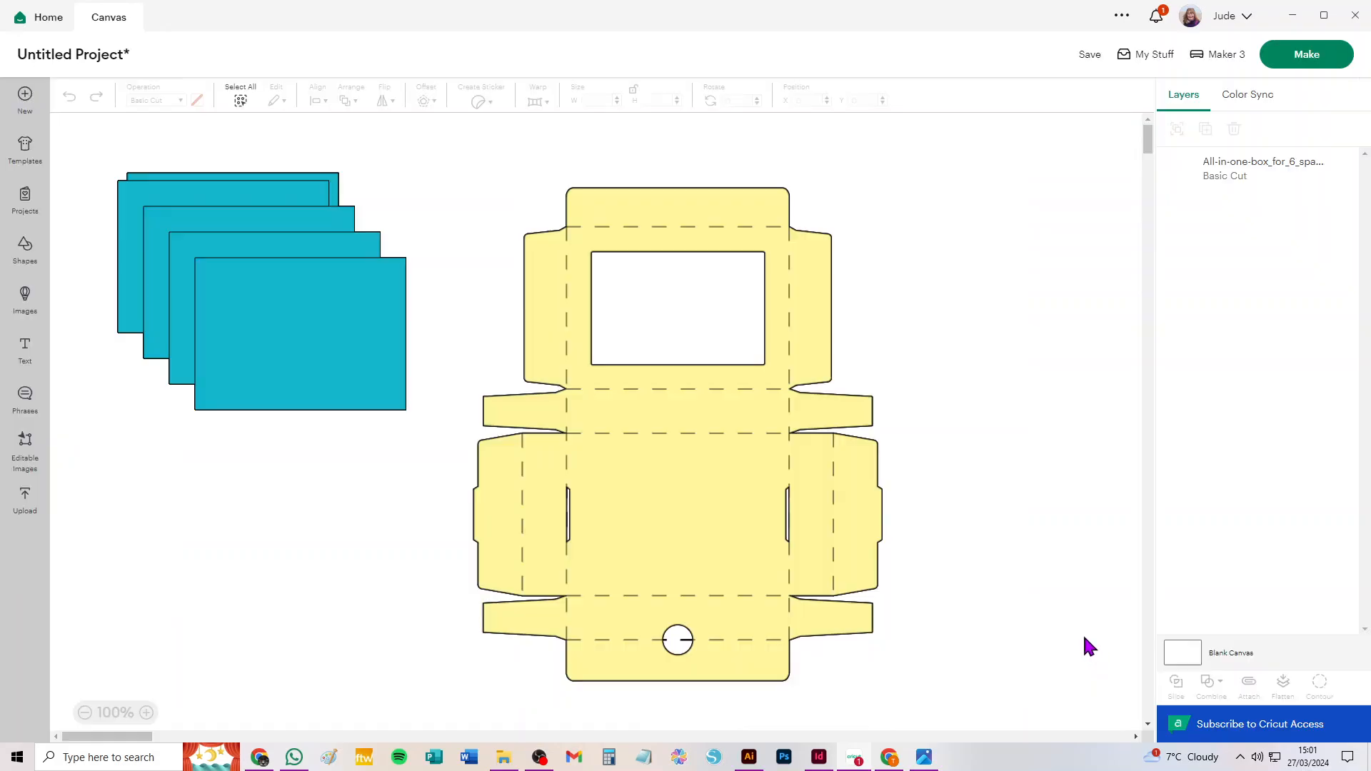